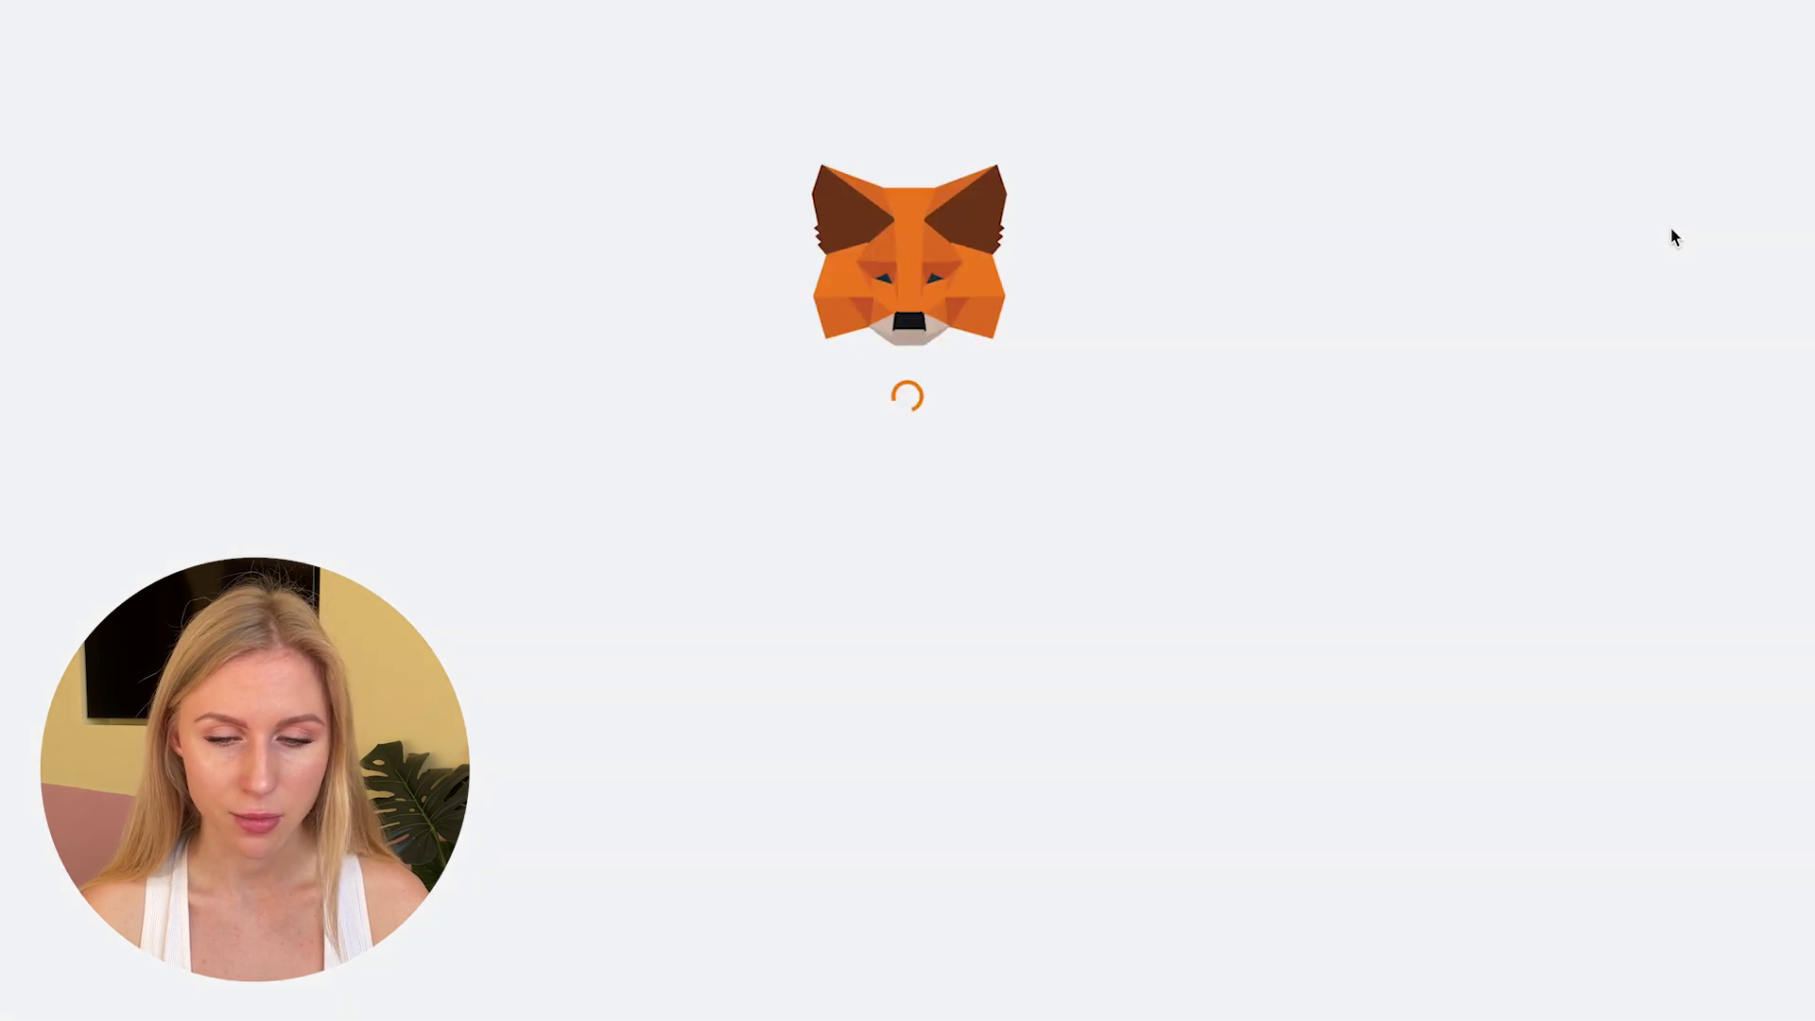
- Retrieve the Aztec address and the spending key by signing both messages with the Ethereum wallet
left_click(1046, 661)
left_click(1677, 227)
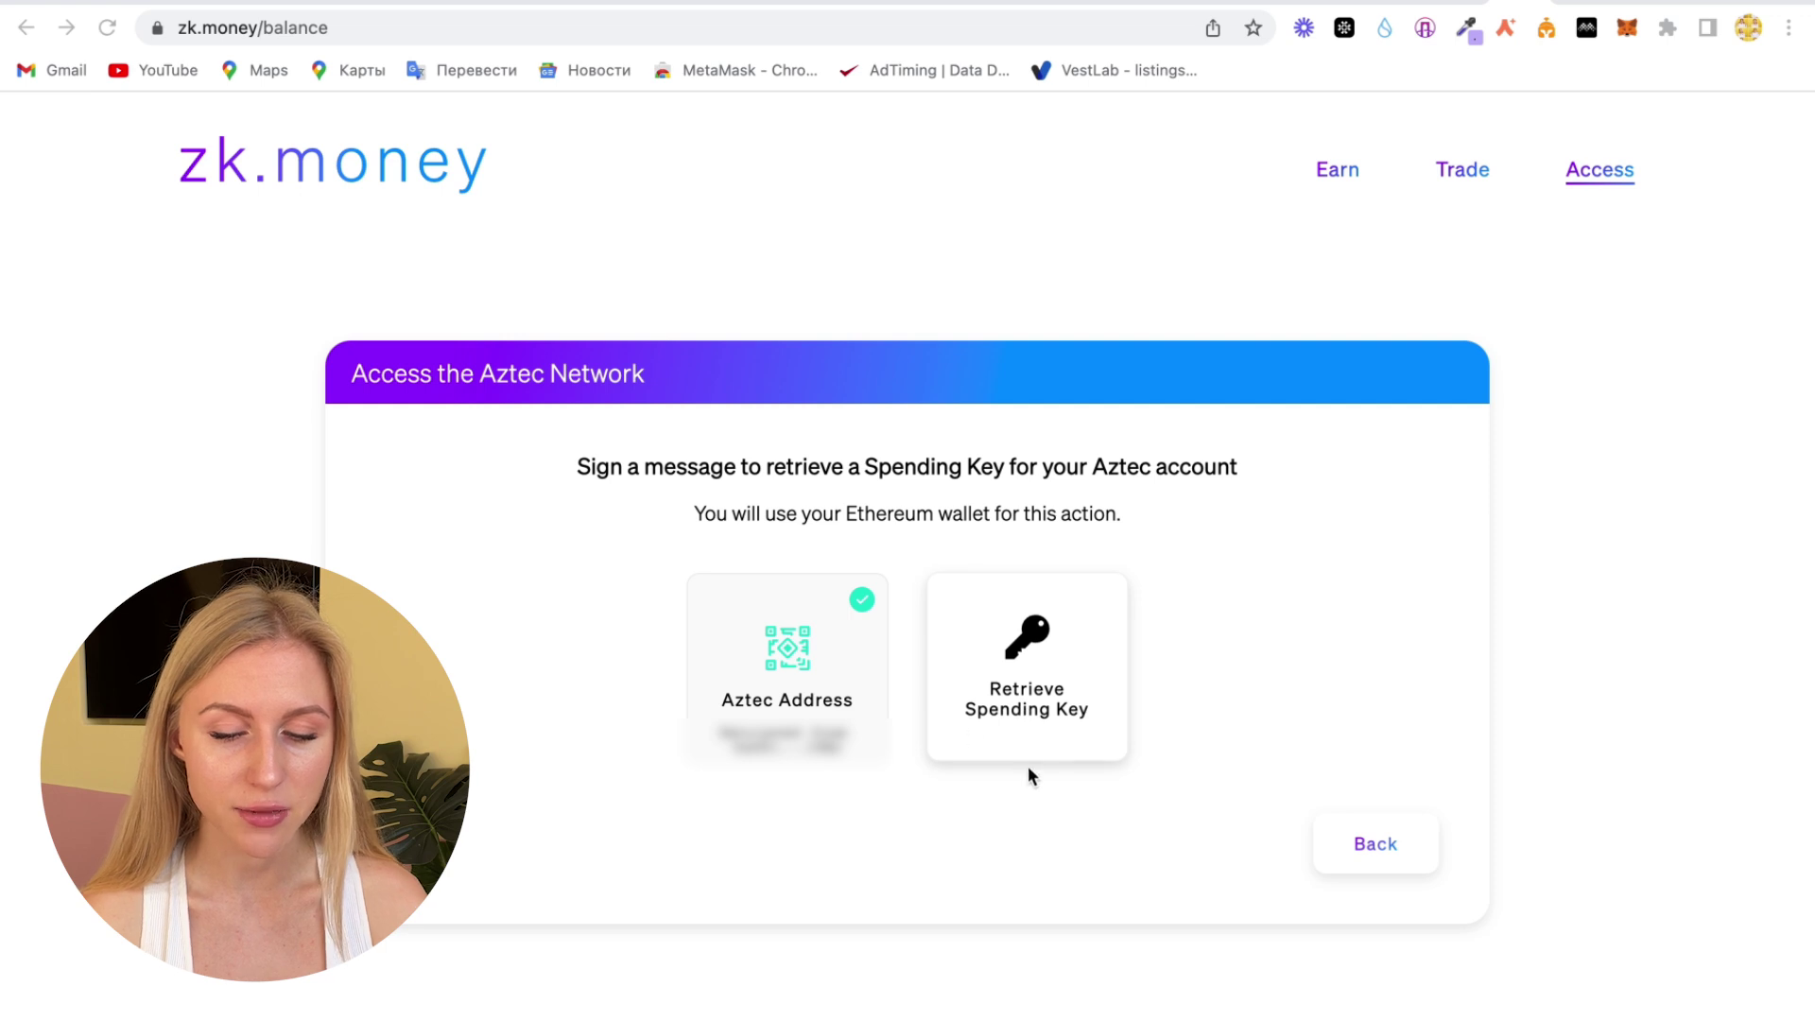
left_click(1046, 654)
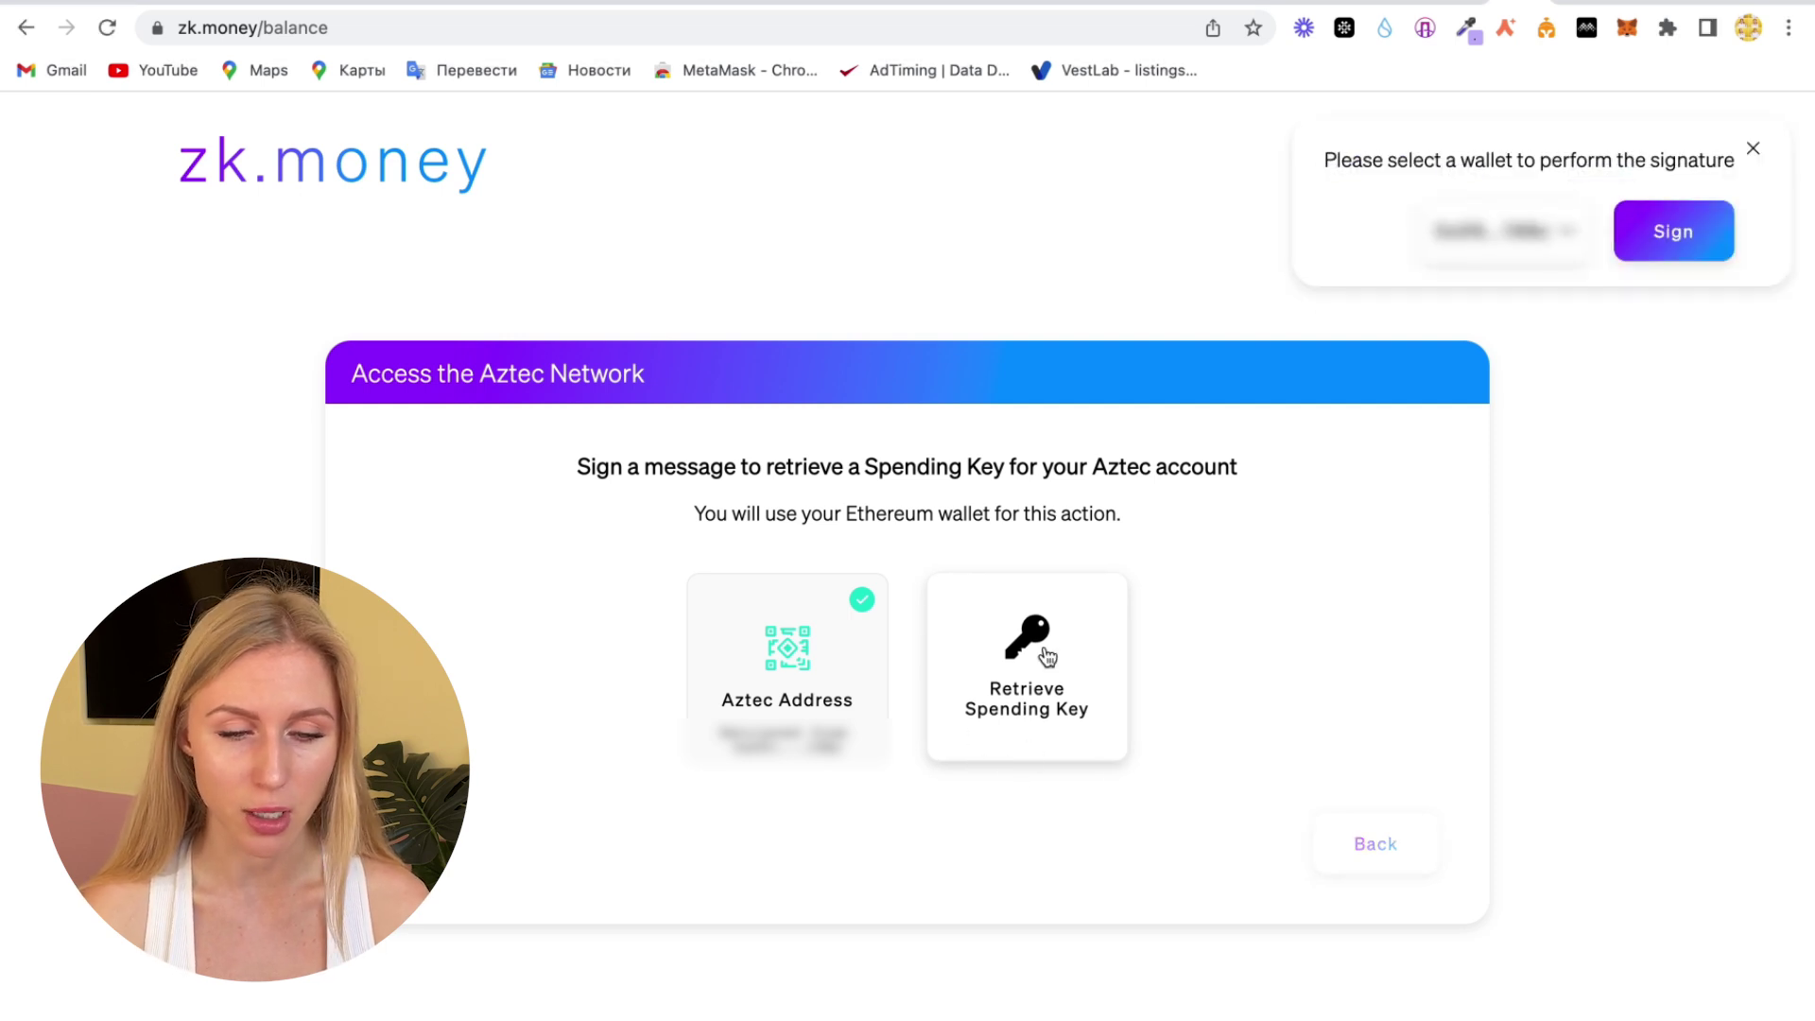
left_click(1672, 233)
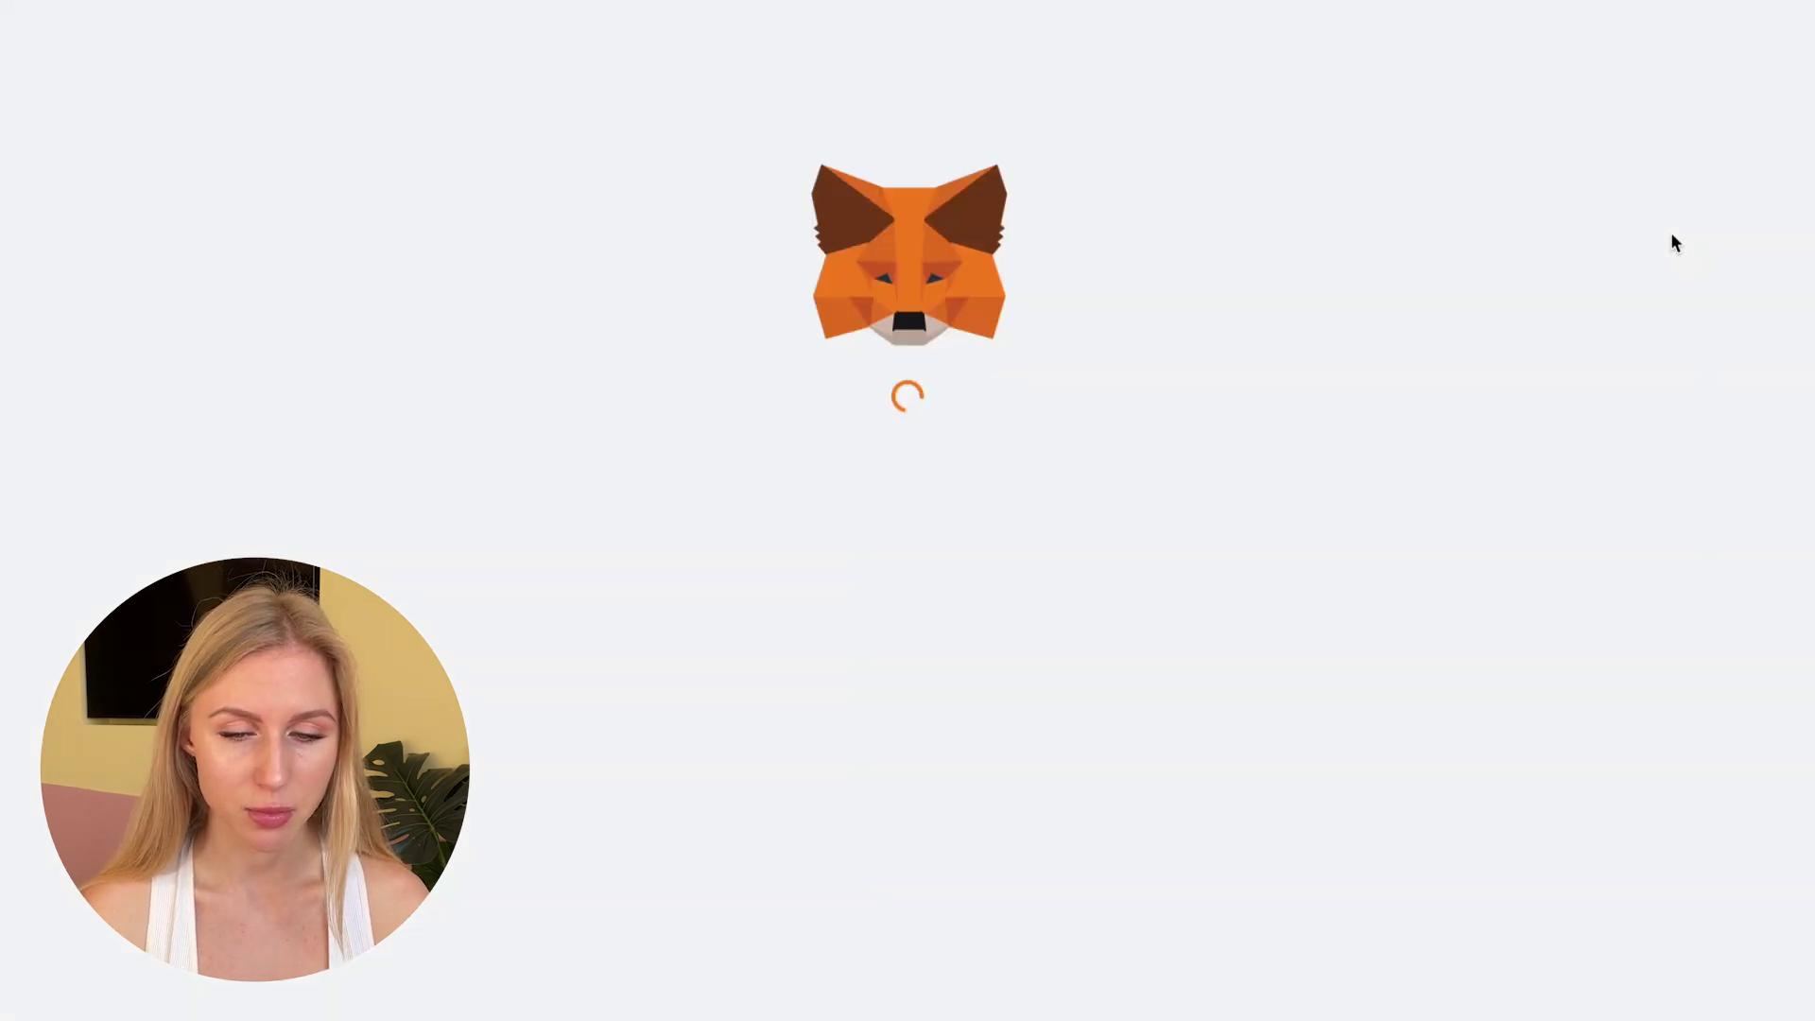
left_click(1066, 649)
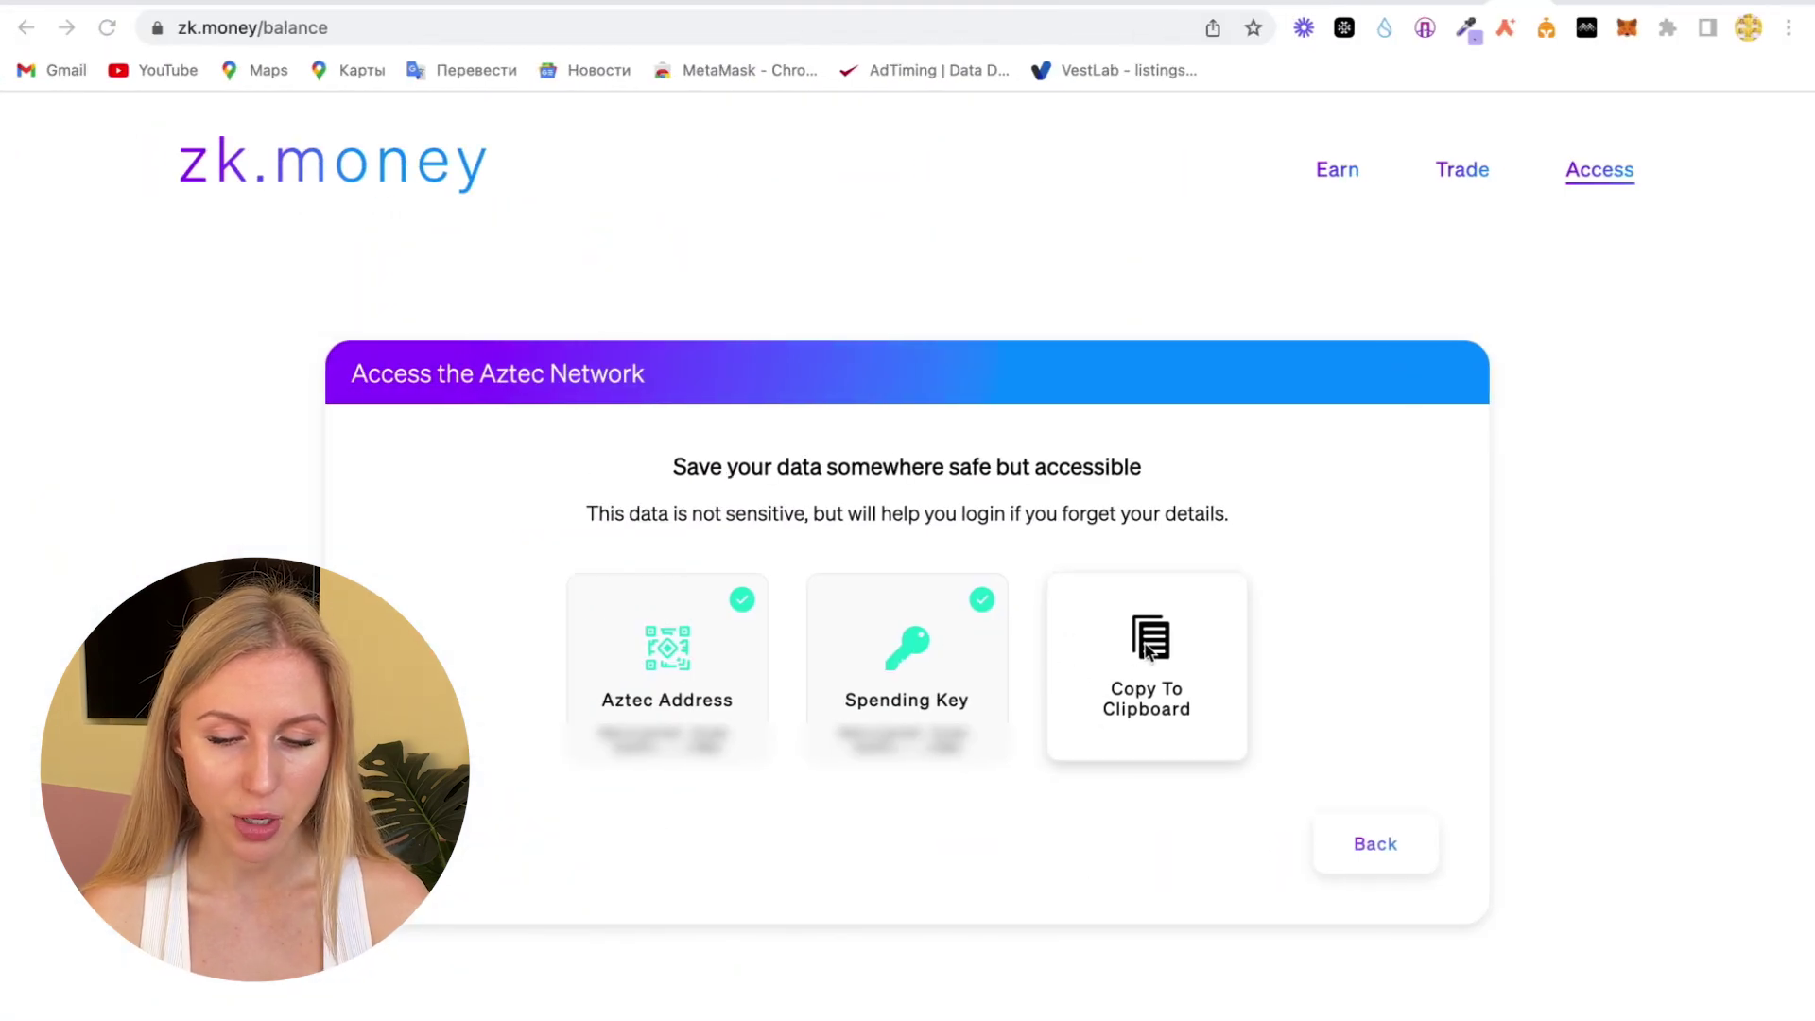
- Copy the Aztec account information to the clipboard and continue to the registration form
left_click(1146, 682)
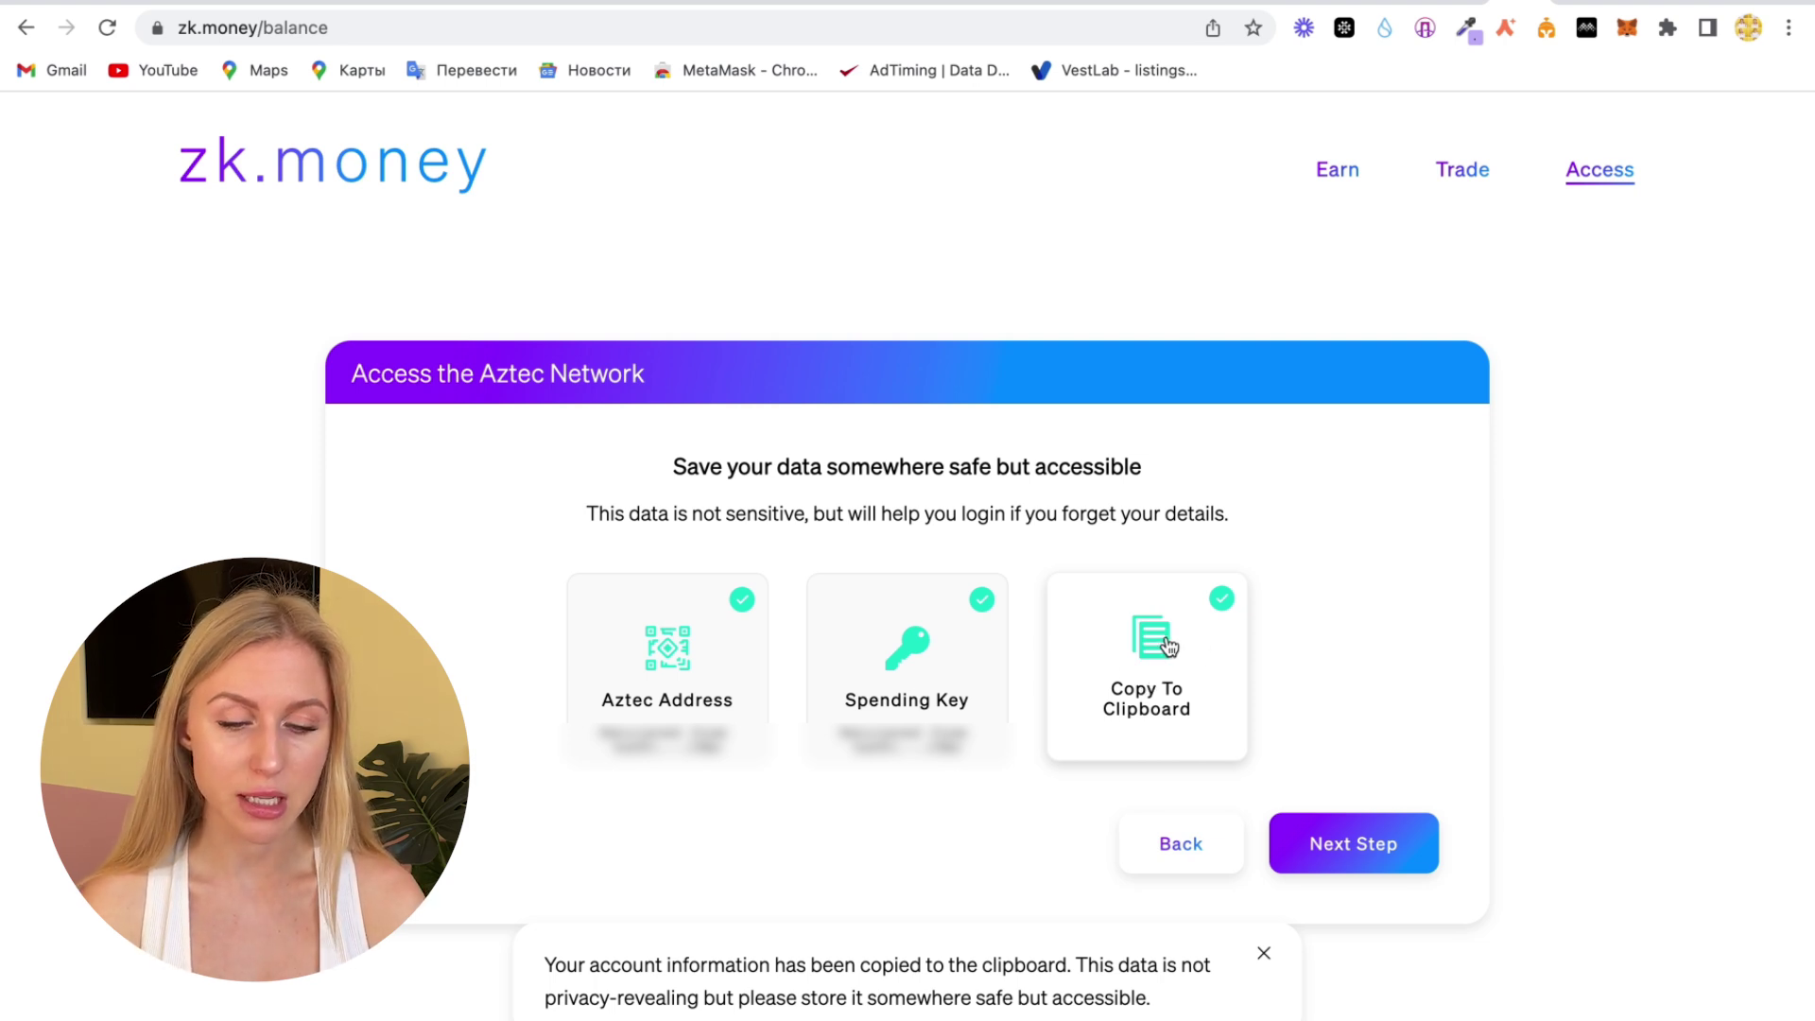
mouse_move(67, 9)
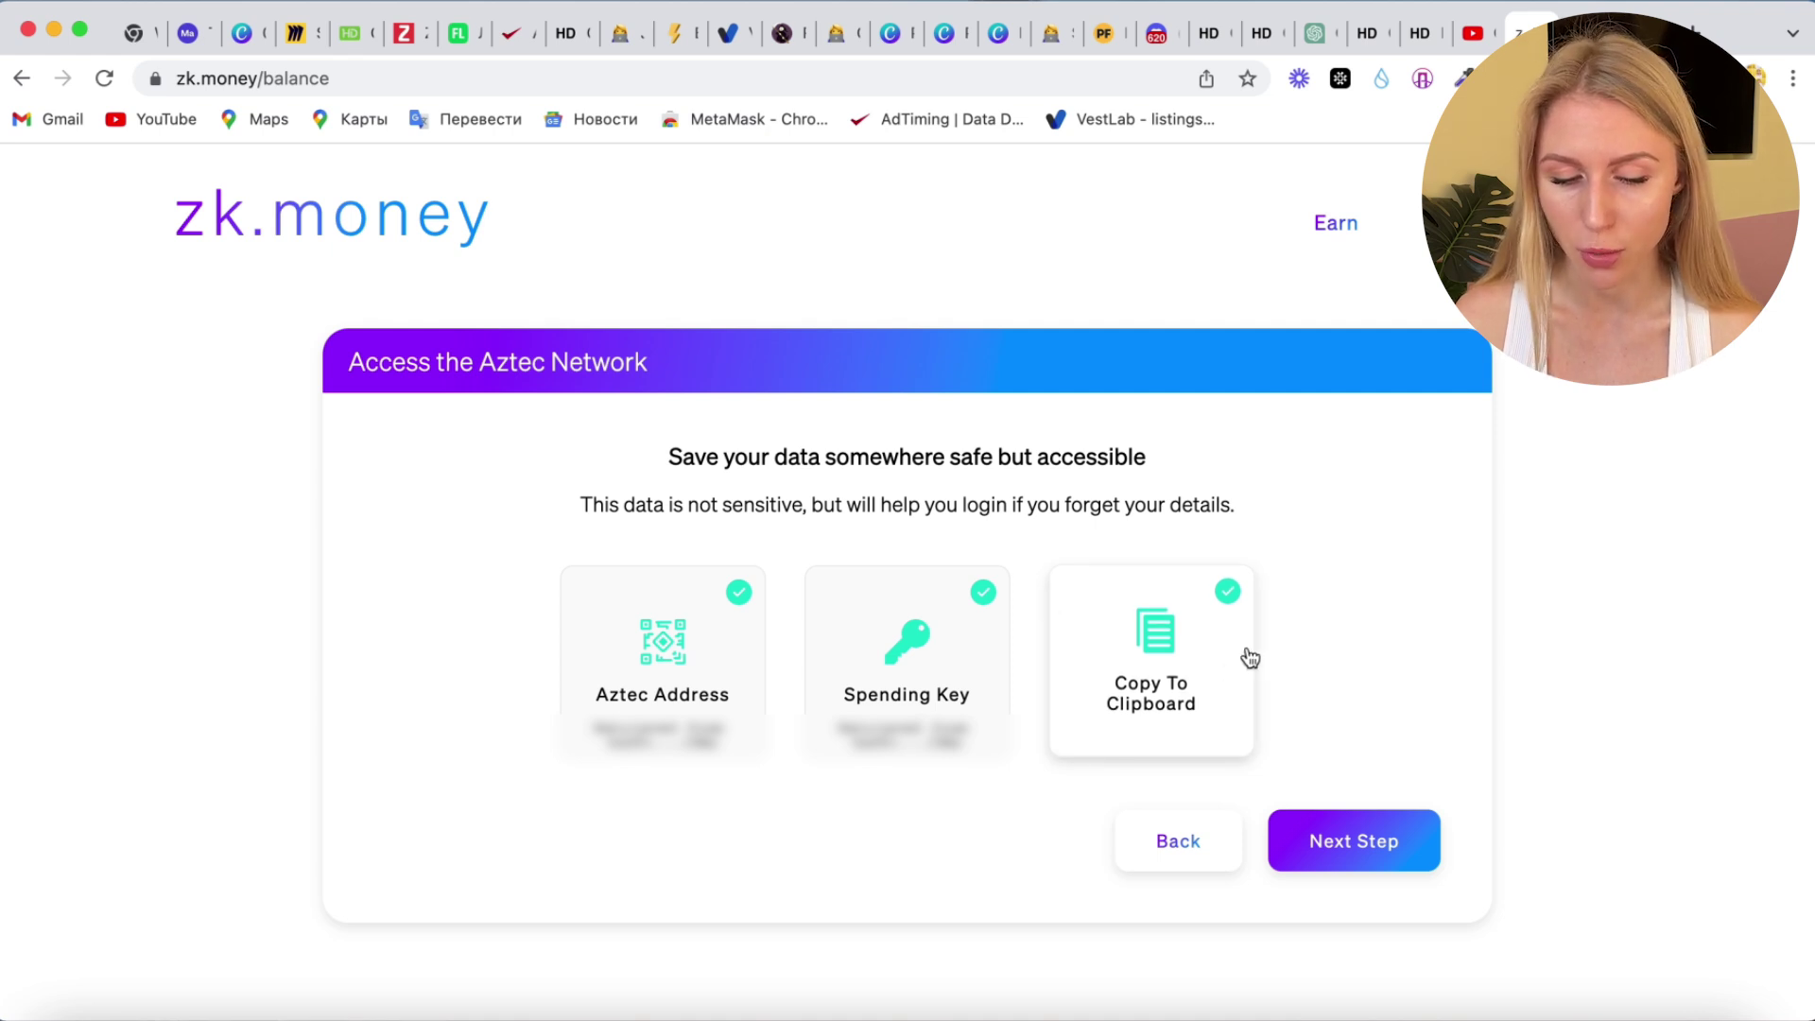
left_click(1328, 844)
- Set the account alias to Iweb3nity
scroll(431, 567, "down", 2)
left_click(464, 414)
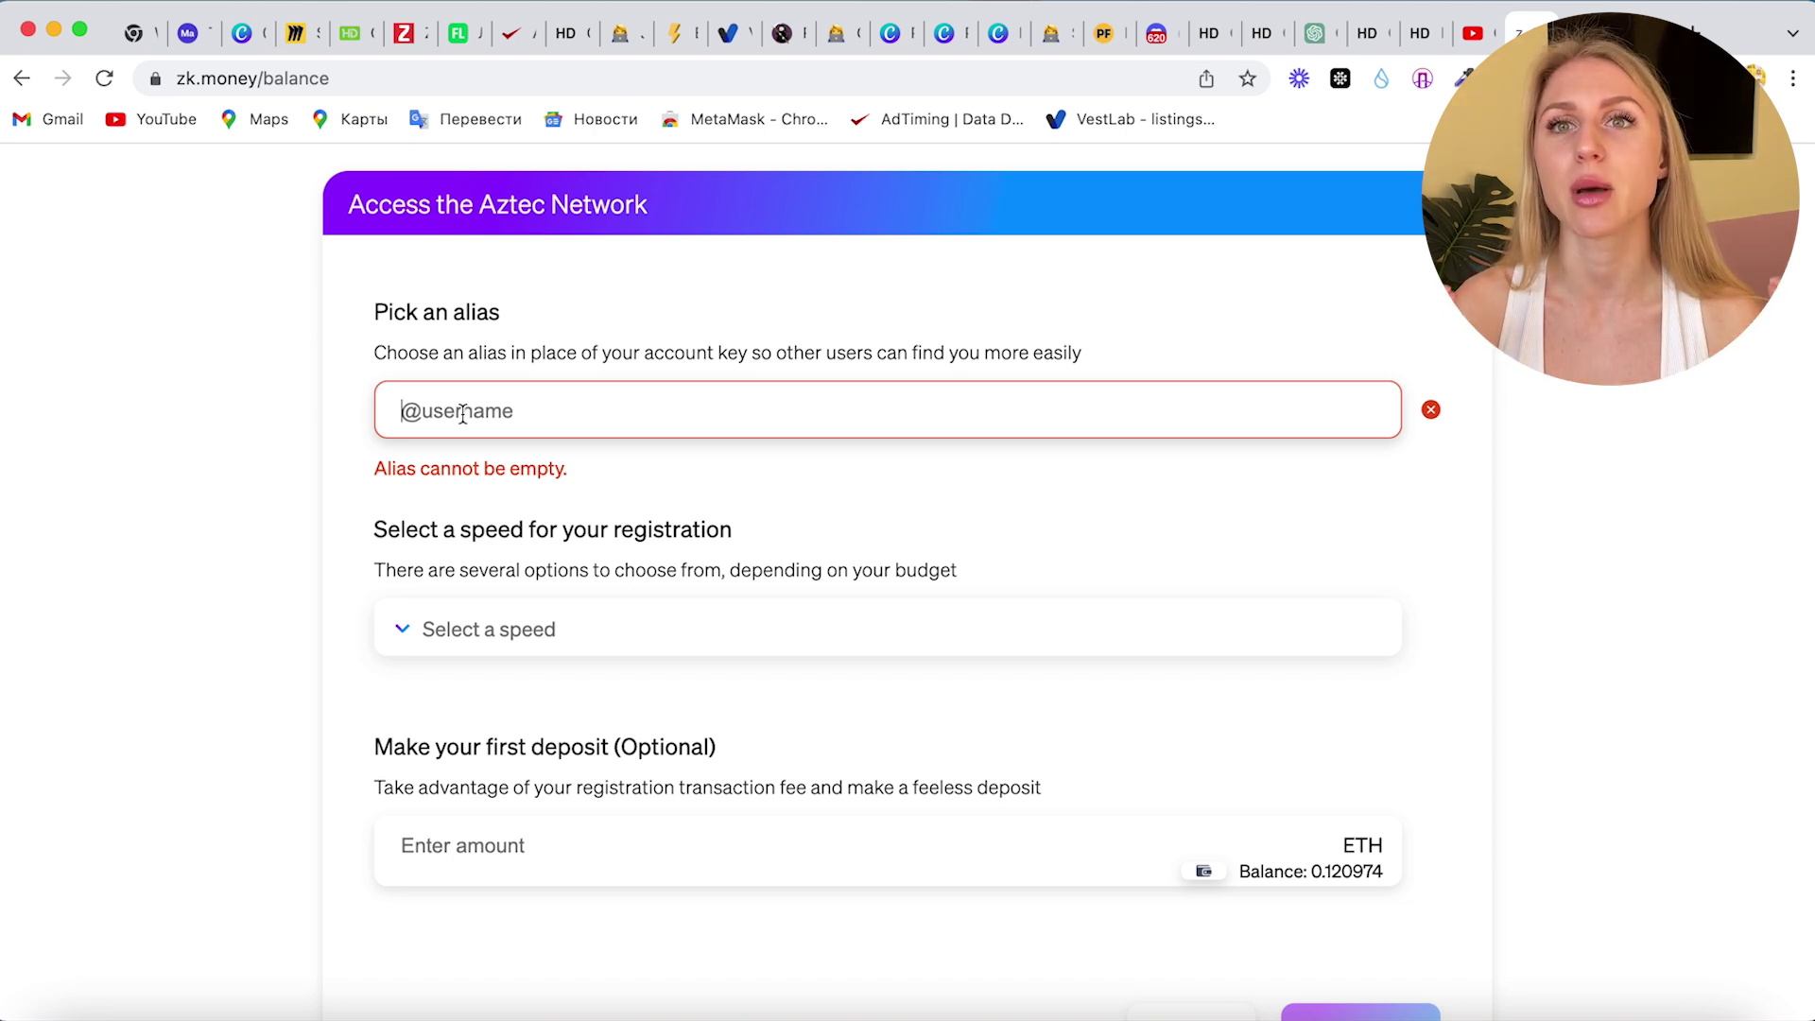
type("web3nity")
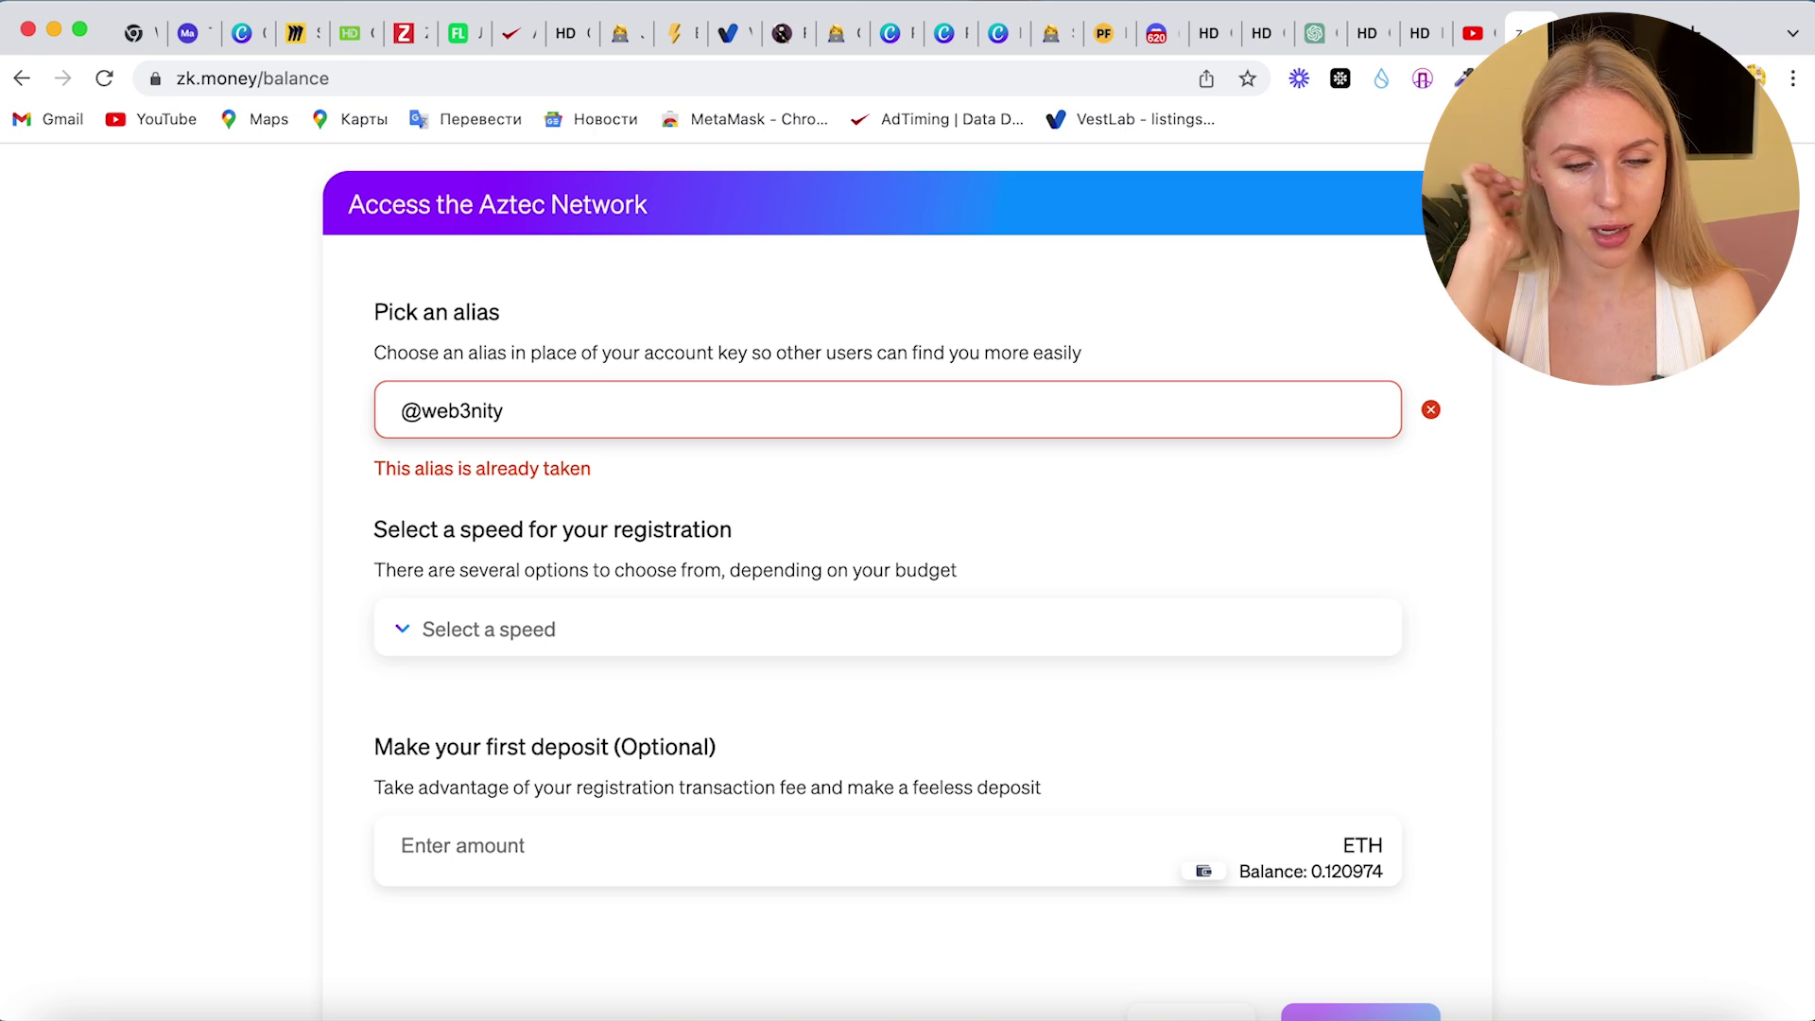
key("super+Left")
type("l")
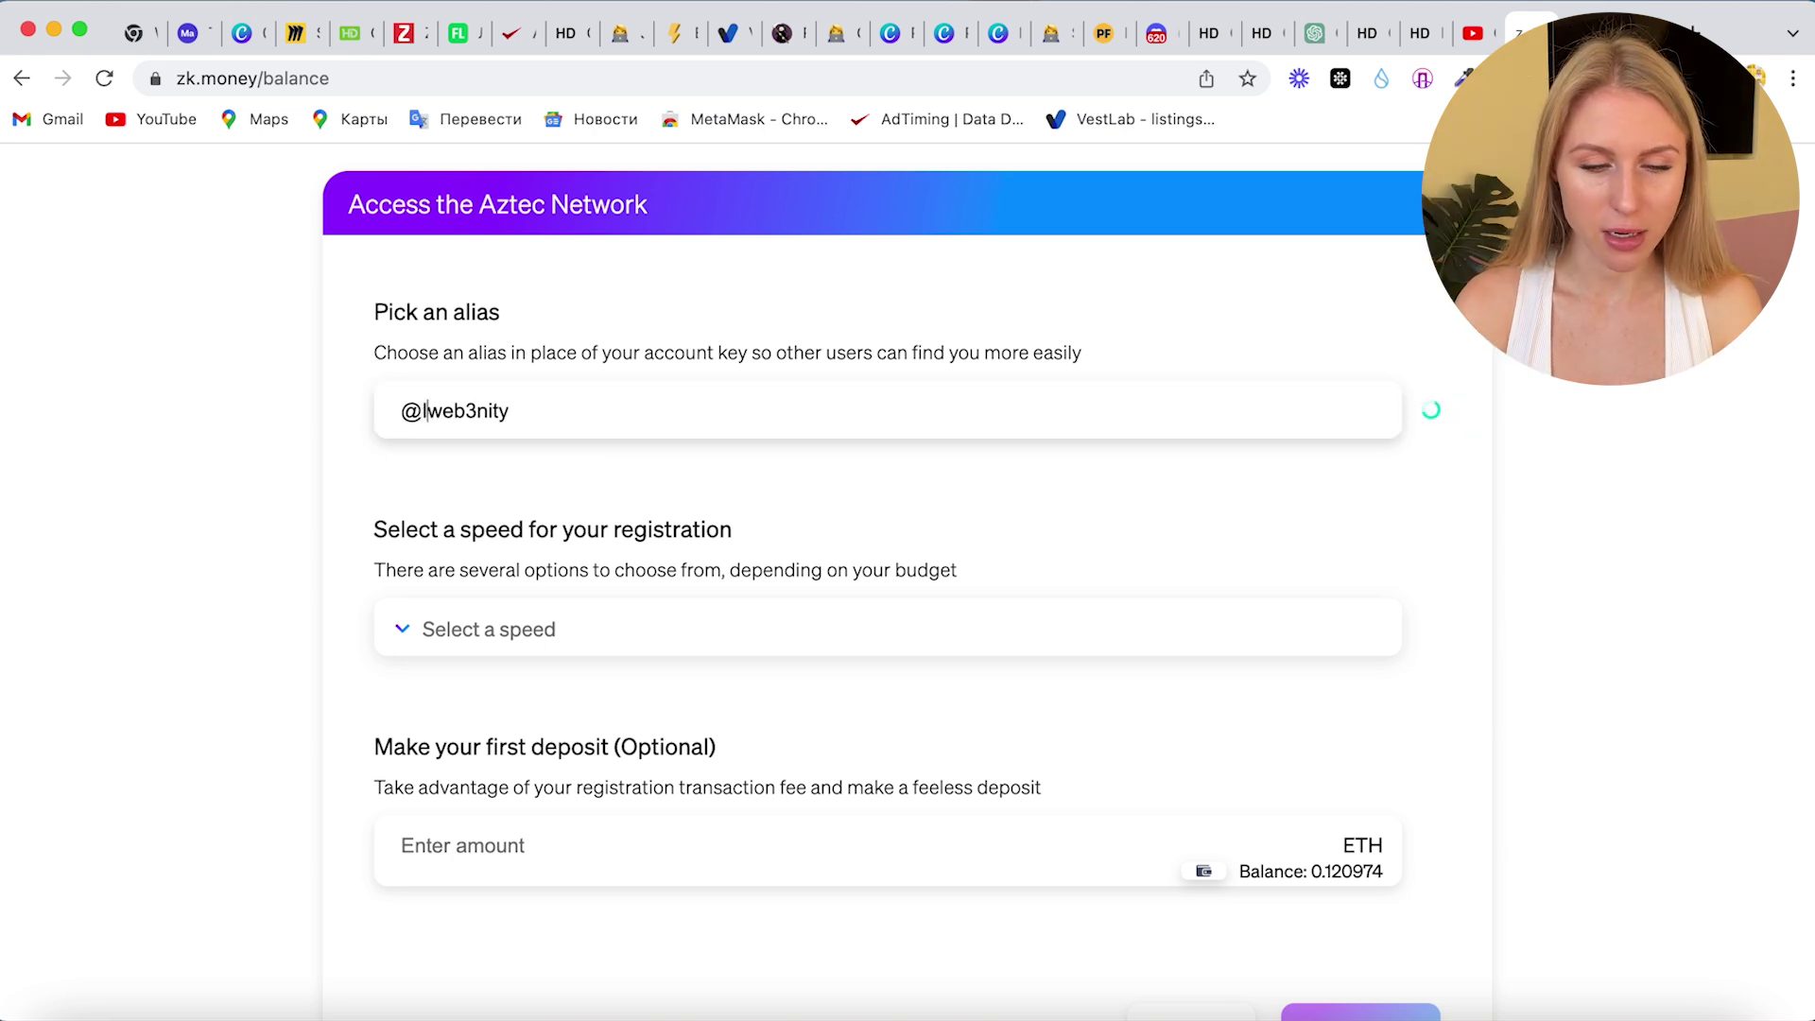
- Try to register the account with the Fastest speed (7 minutes) and no first deposit
left_click(571, 624)
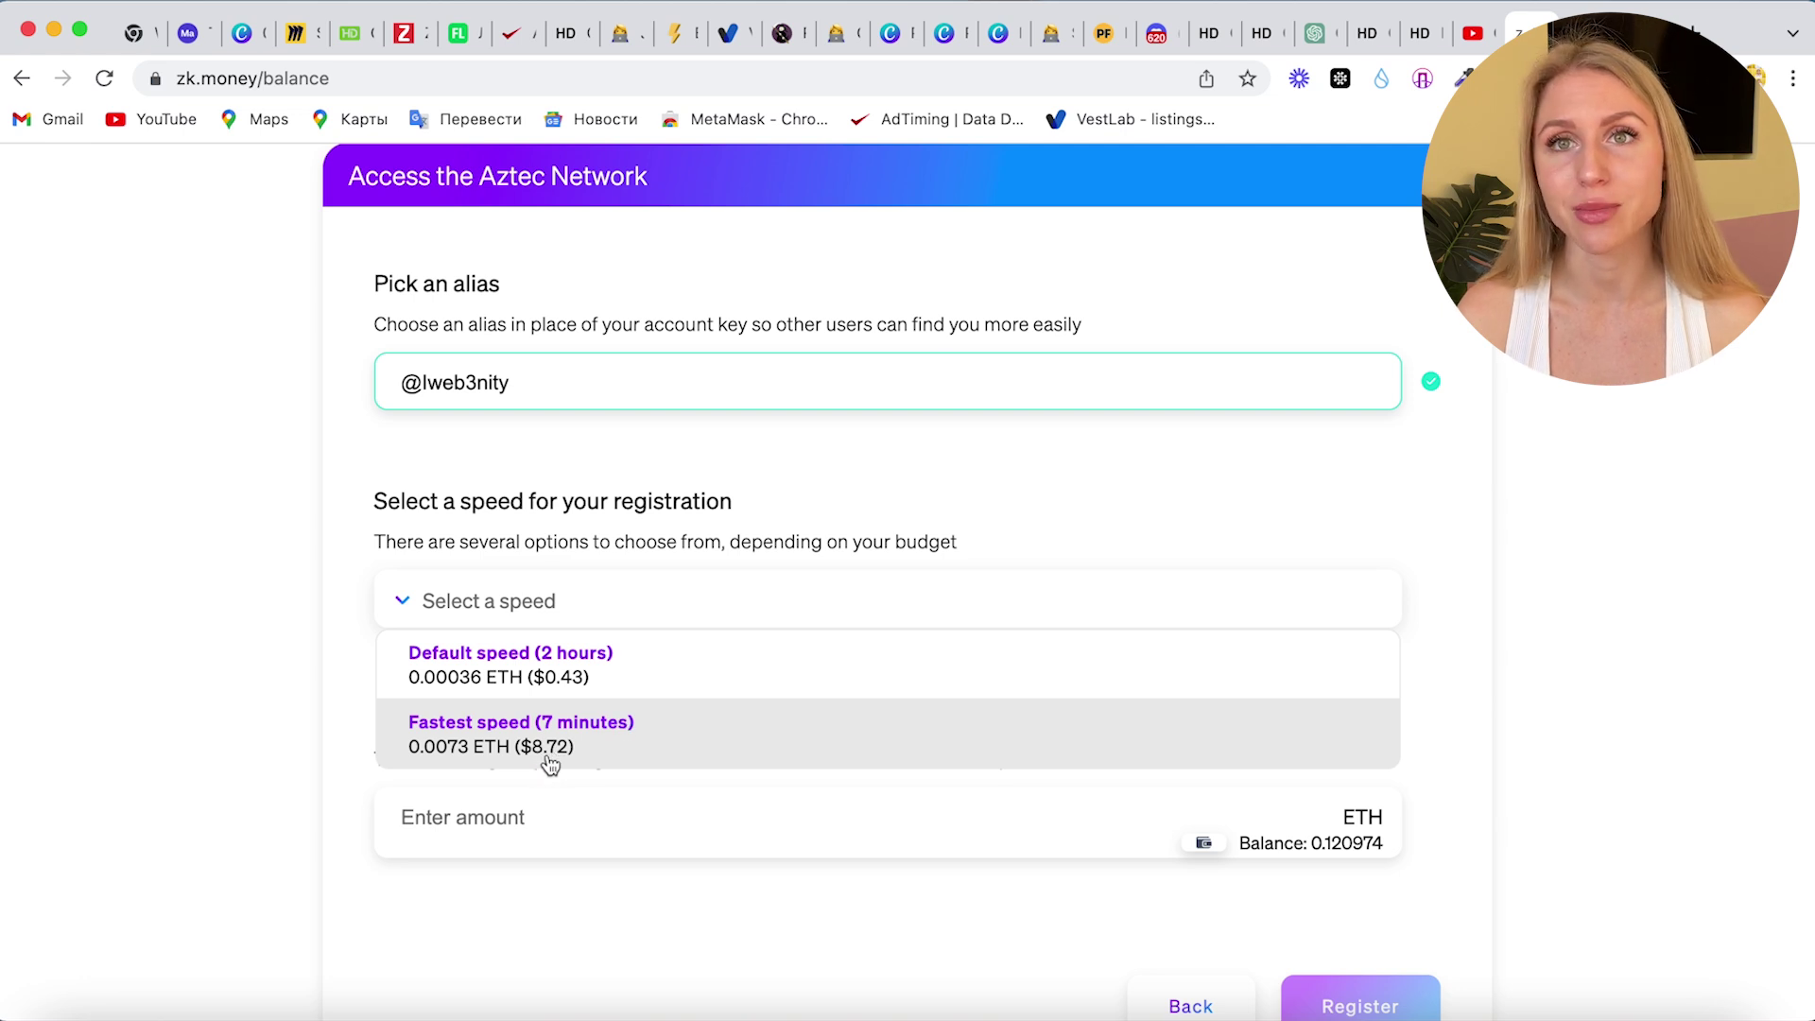
scroll(681, 757, "up", 1)
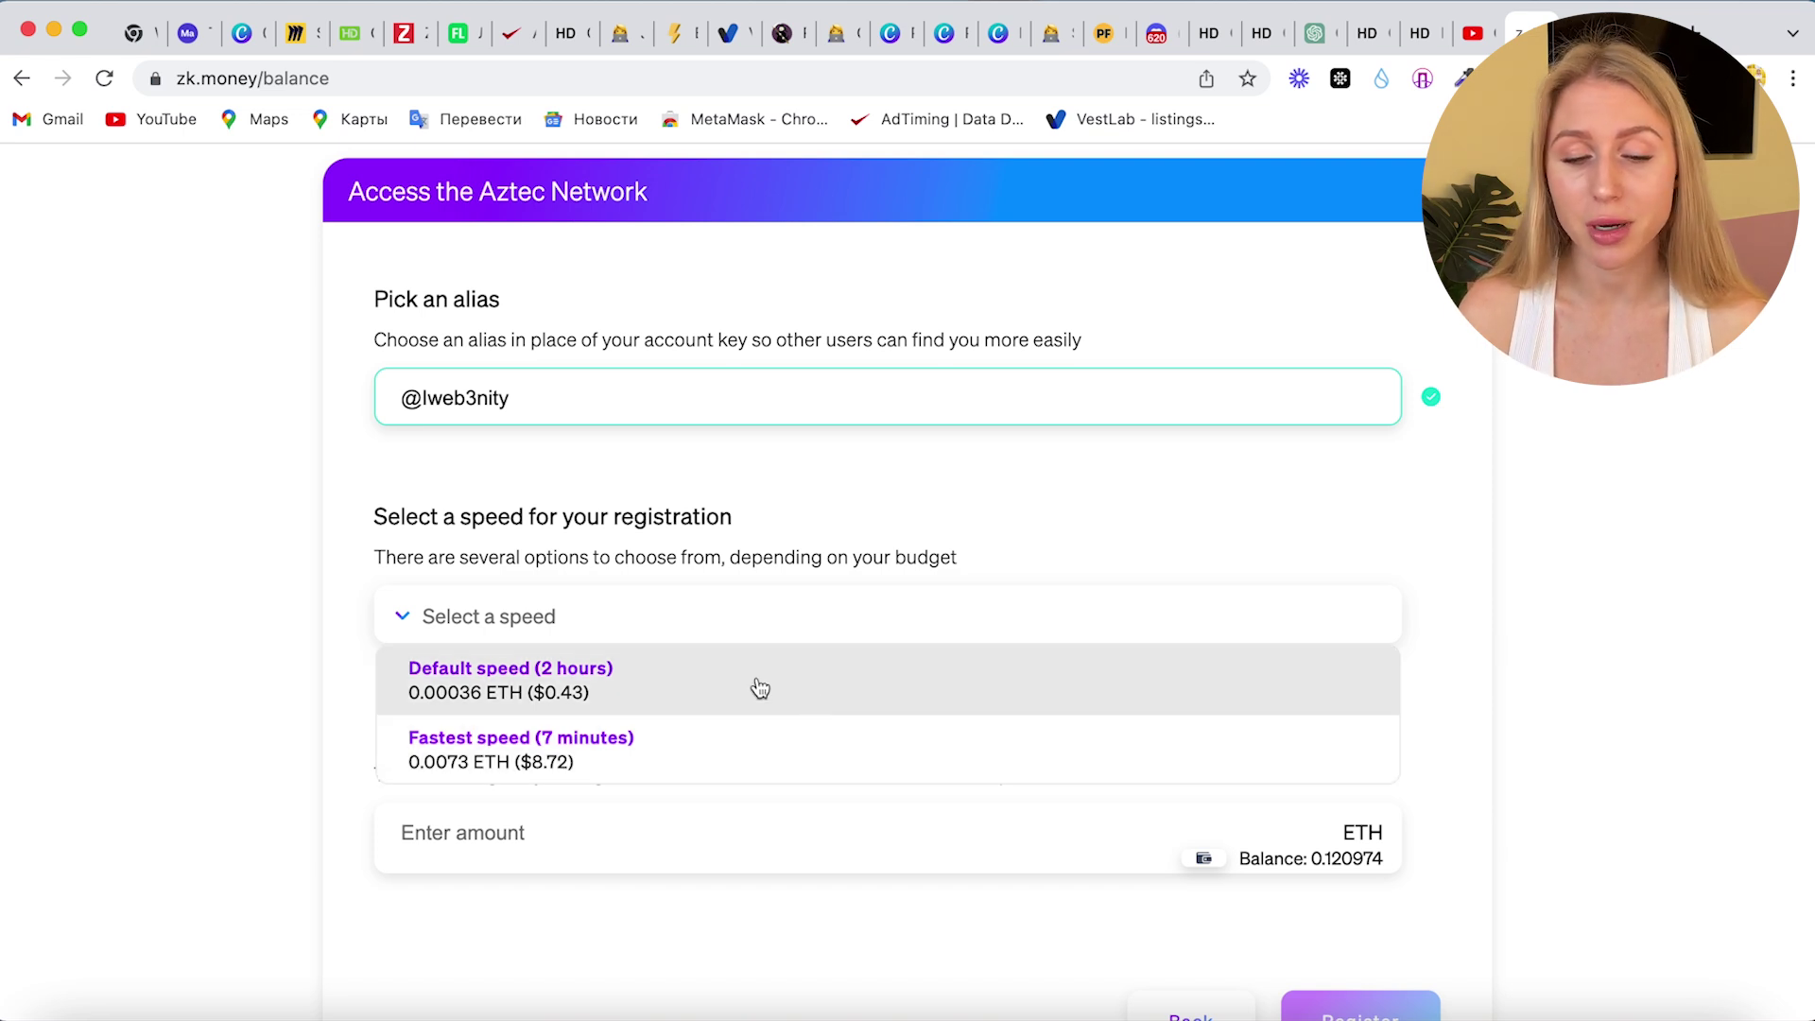
left_click(760, 747)
scroll(946, 756, "down", 2)
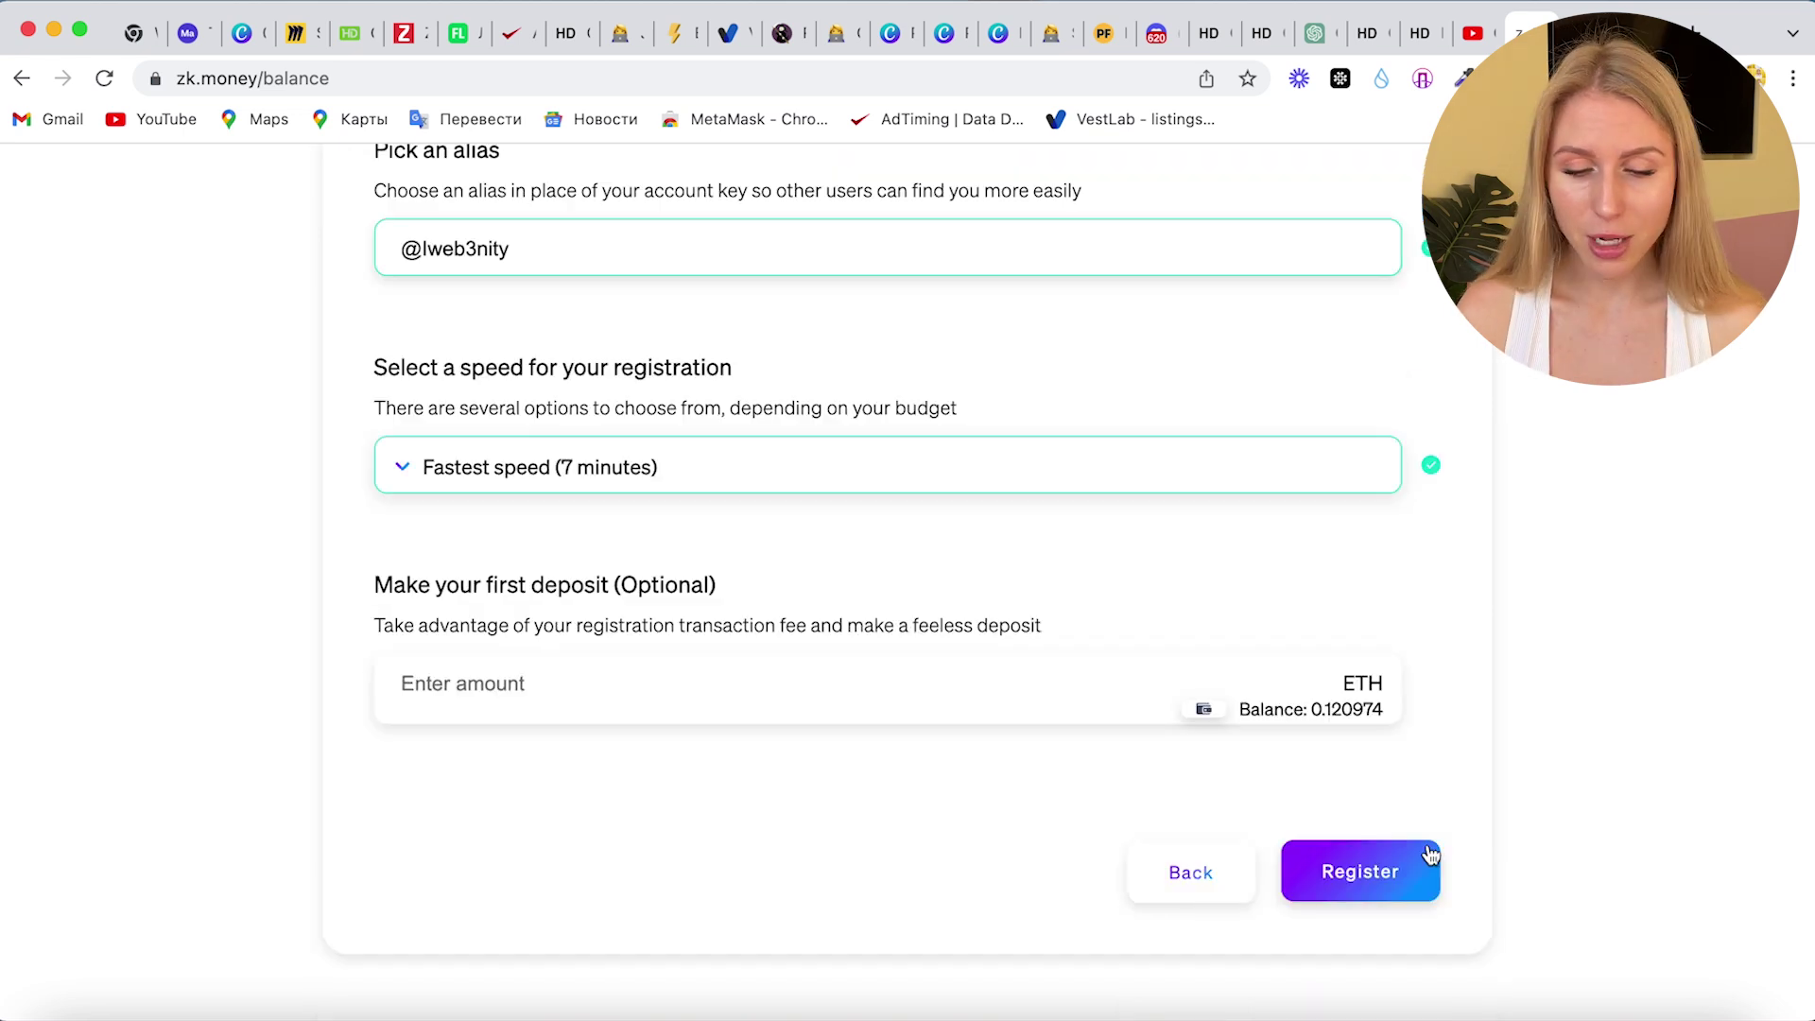
left_click(1370, 883)
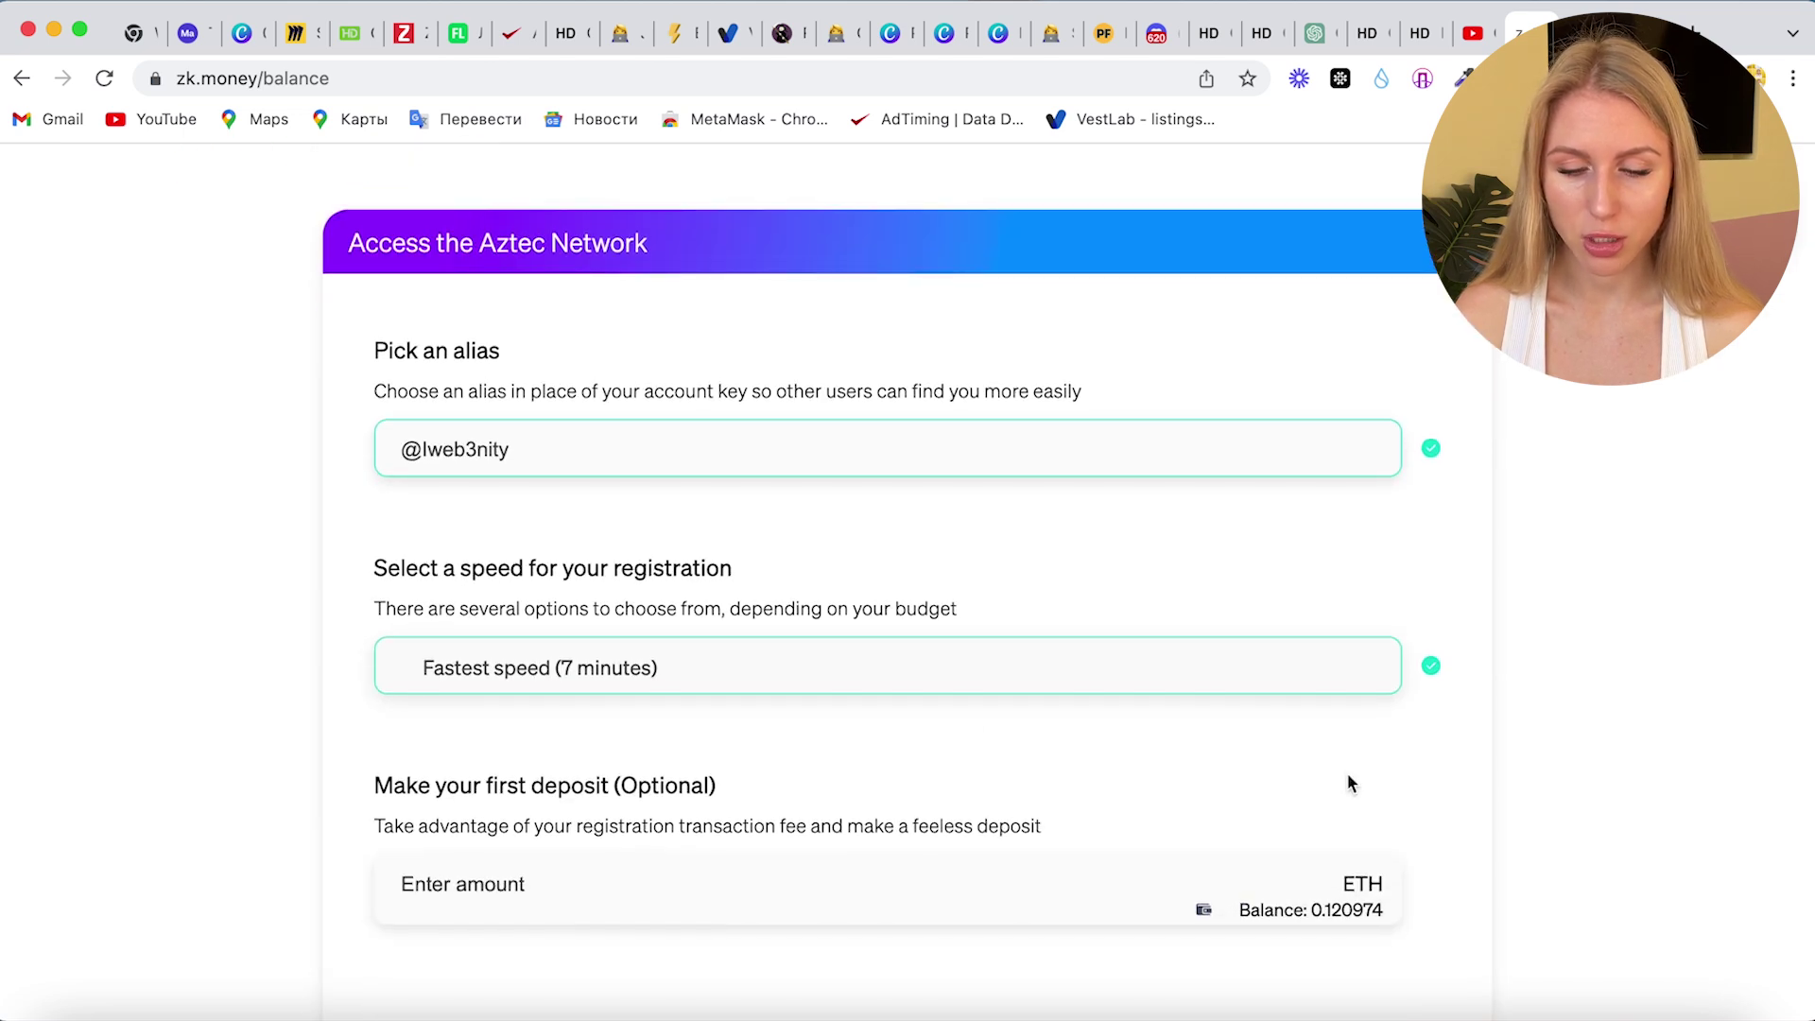
- Set the first deposit to 0.033 ETH and submit the registration at Default speed
scroll(1427, 569, "down", 1)
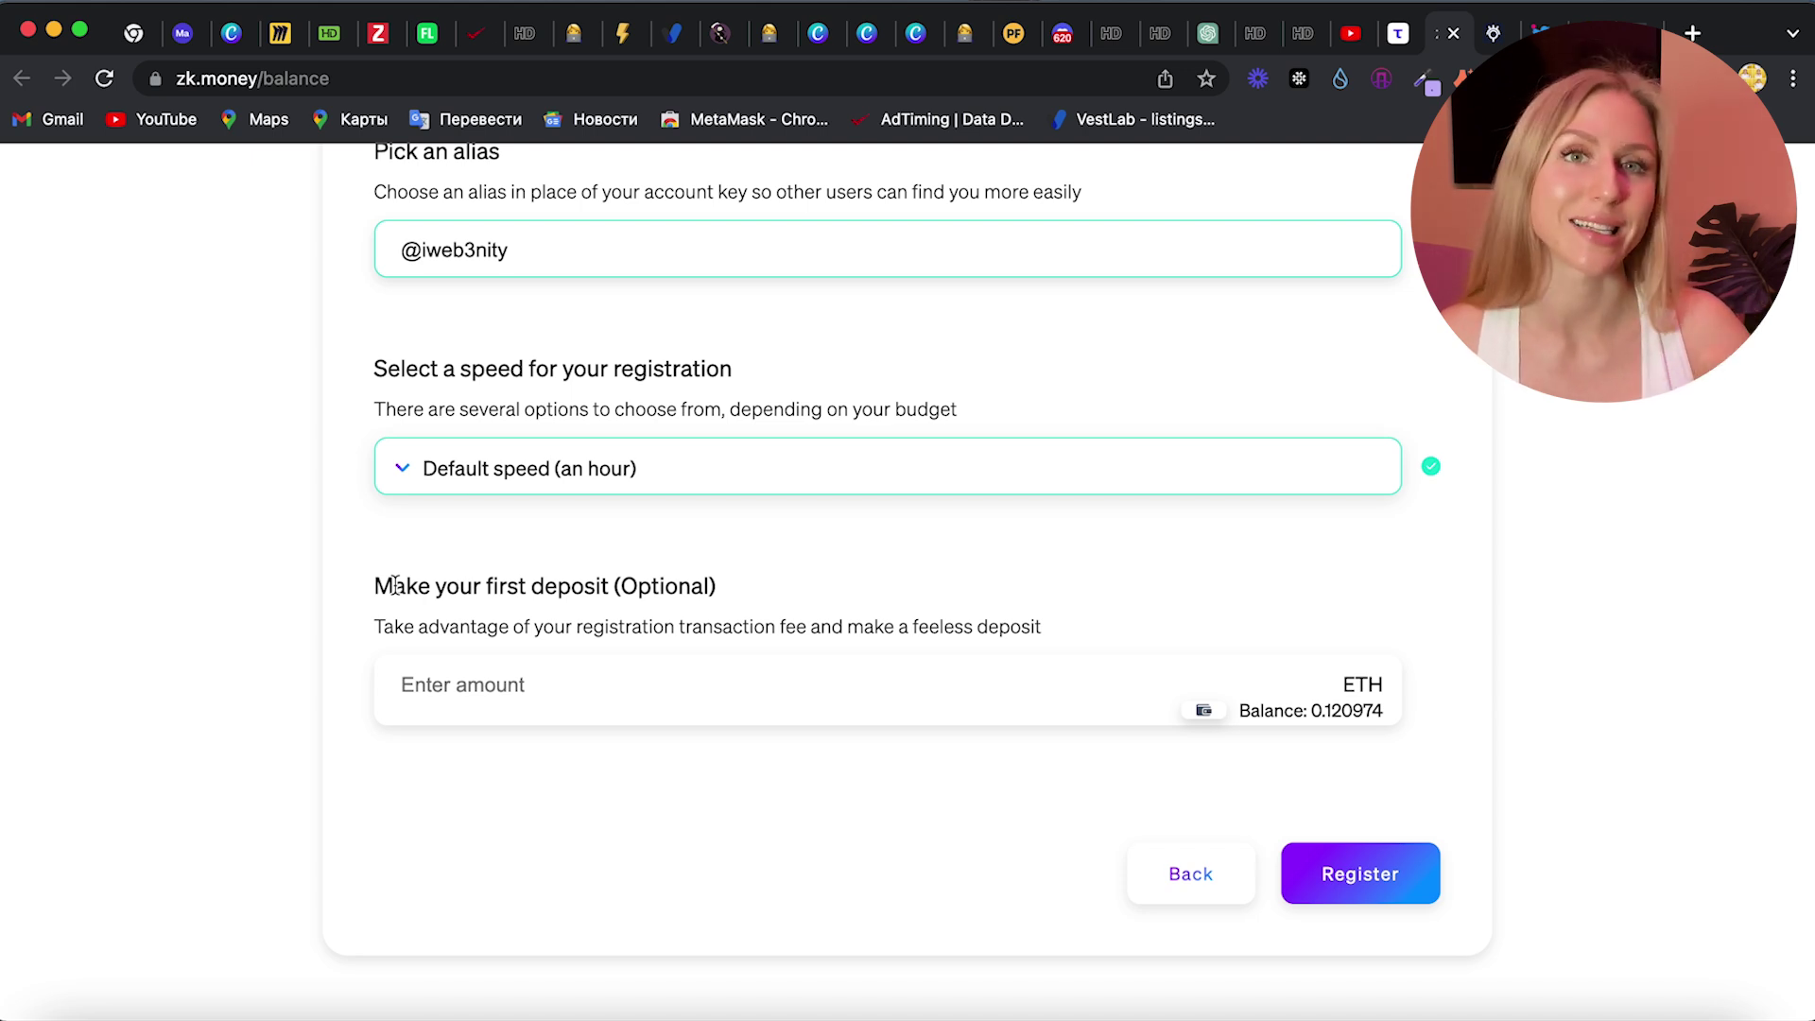
left_click(438, 692)
type("0.003")
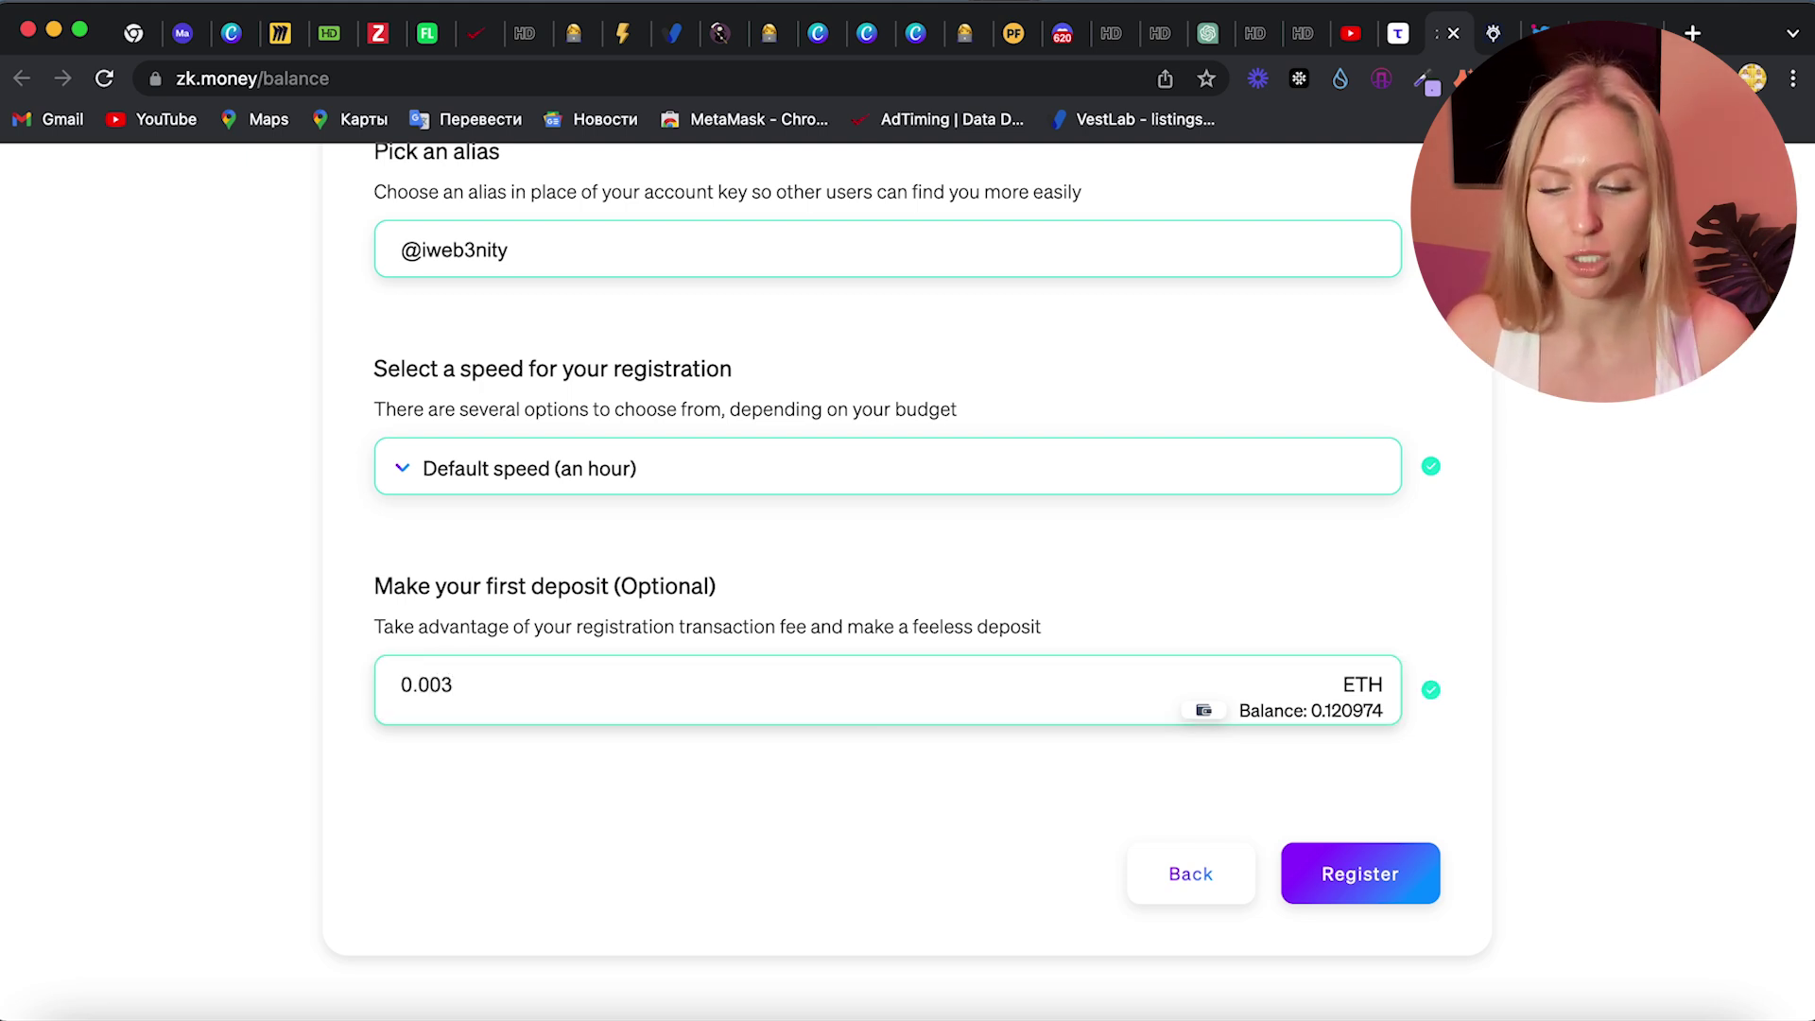
key("BackSpace")
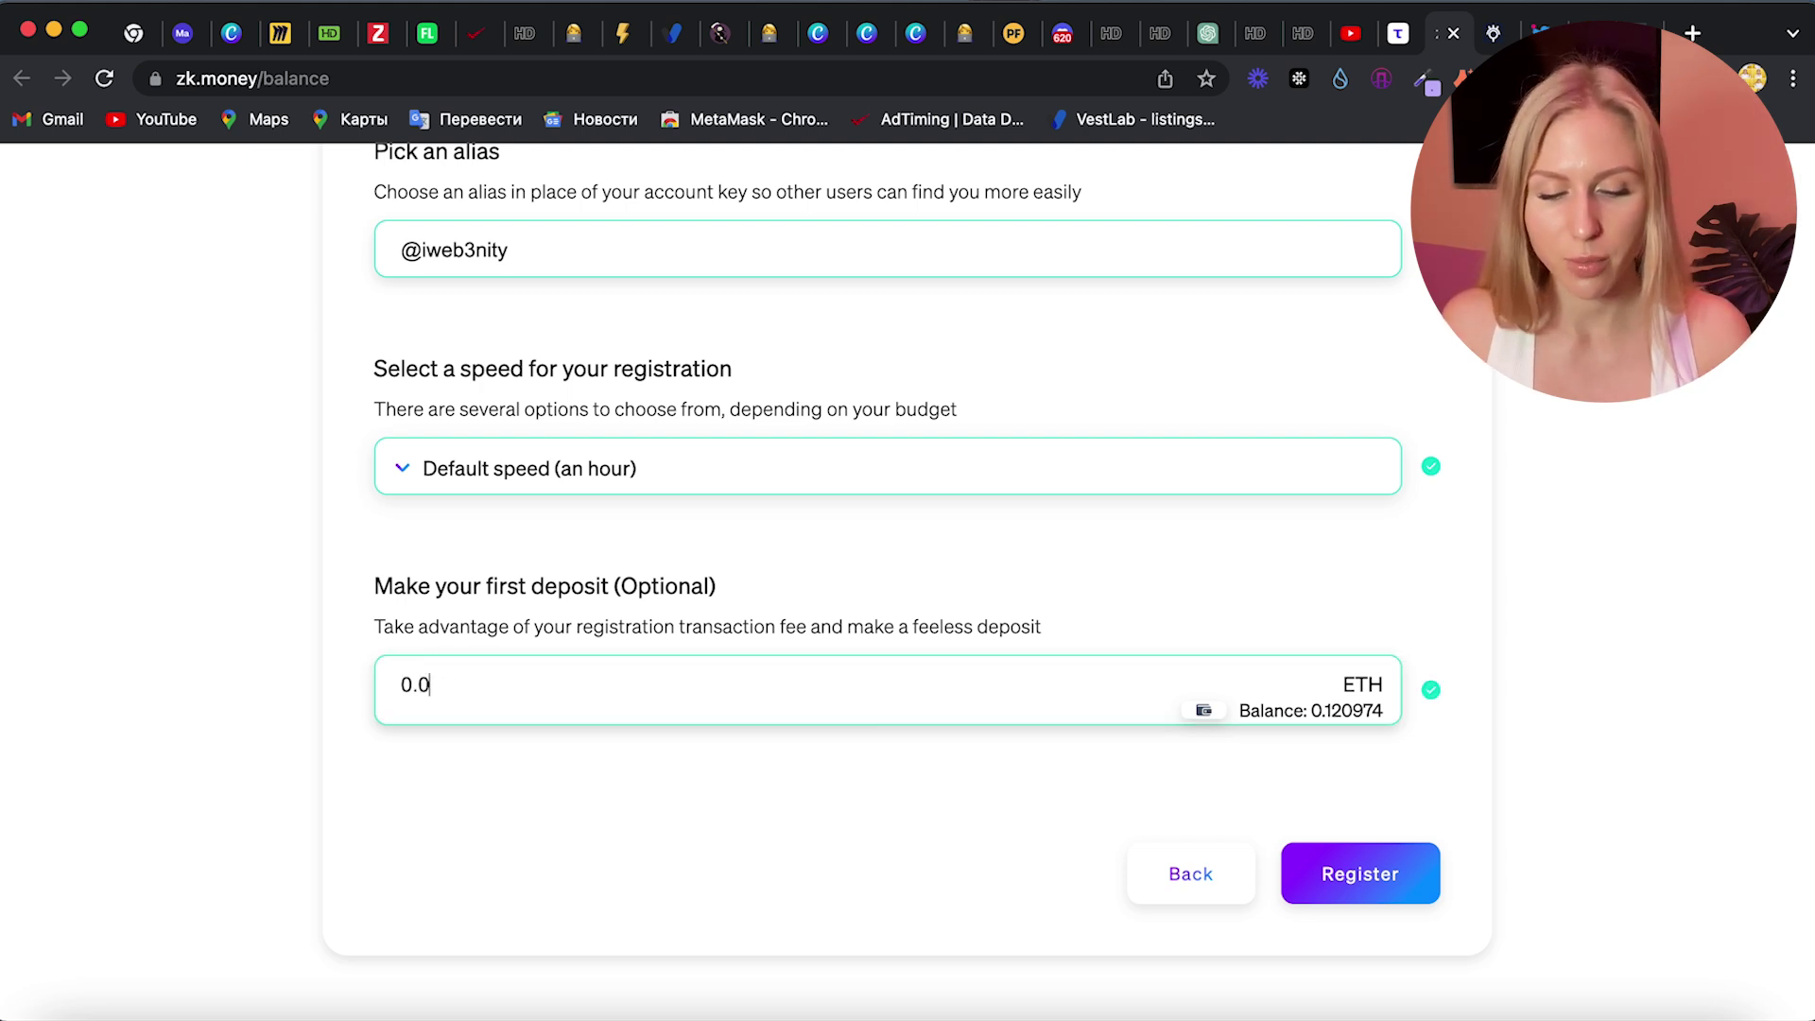
type("33")
scroll(1115, 729, "up", 1)
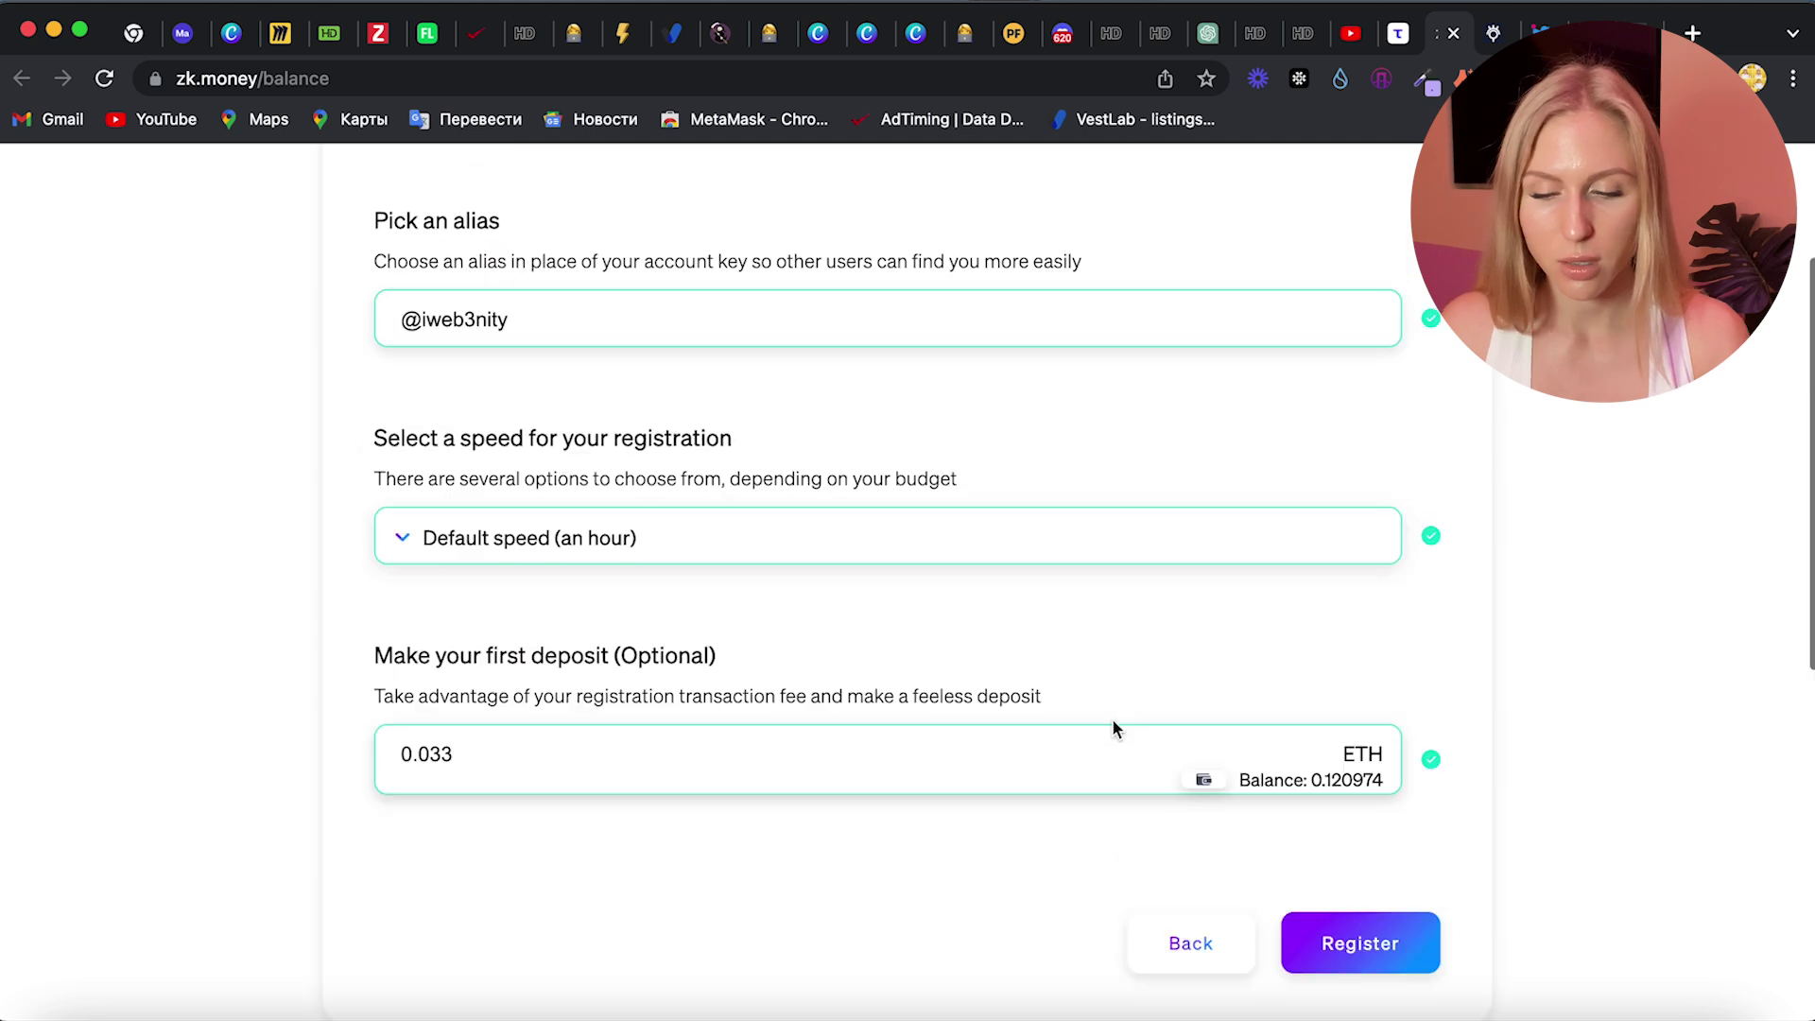
left_click(1426, 960)
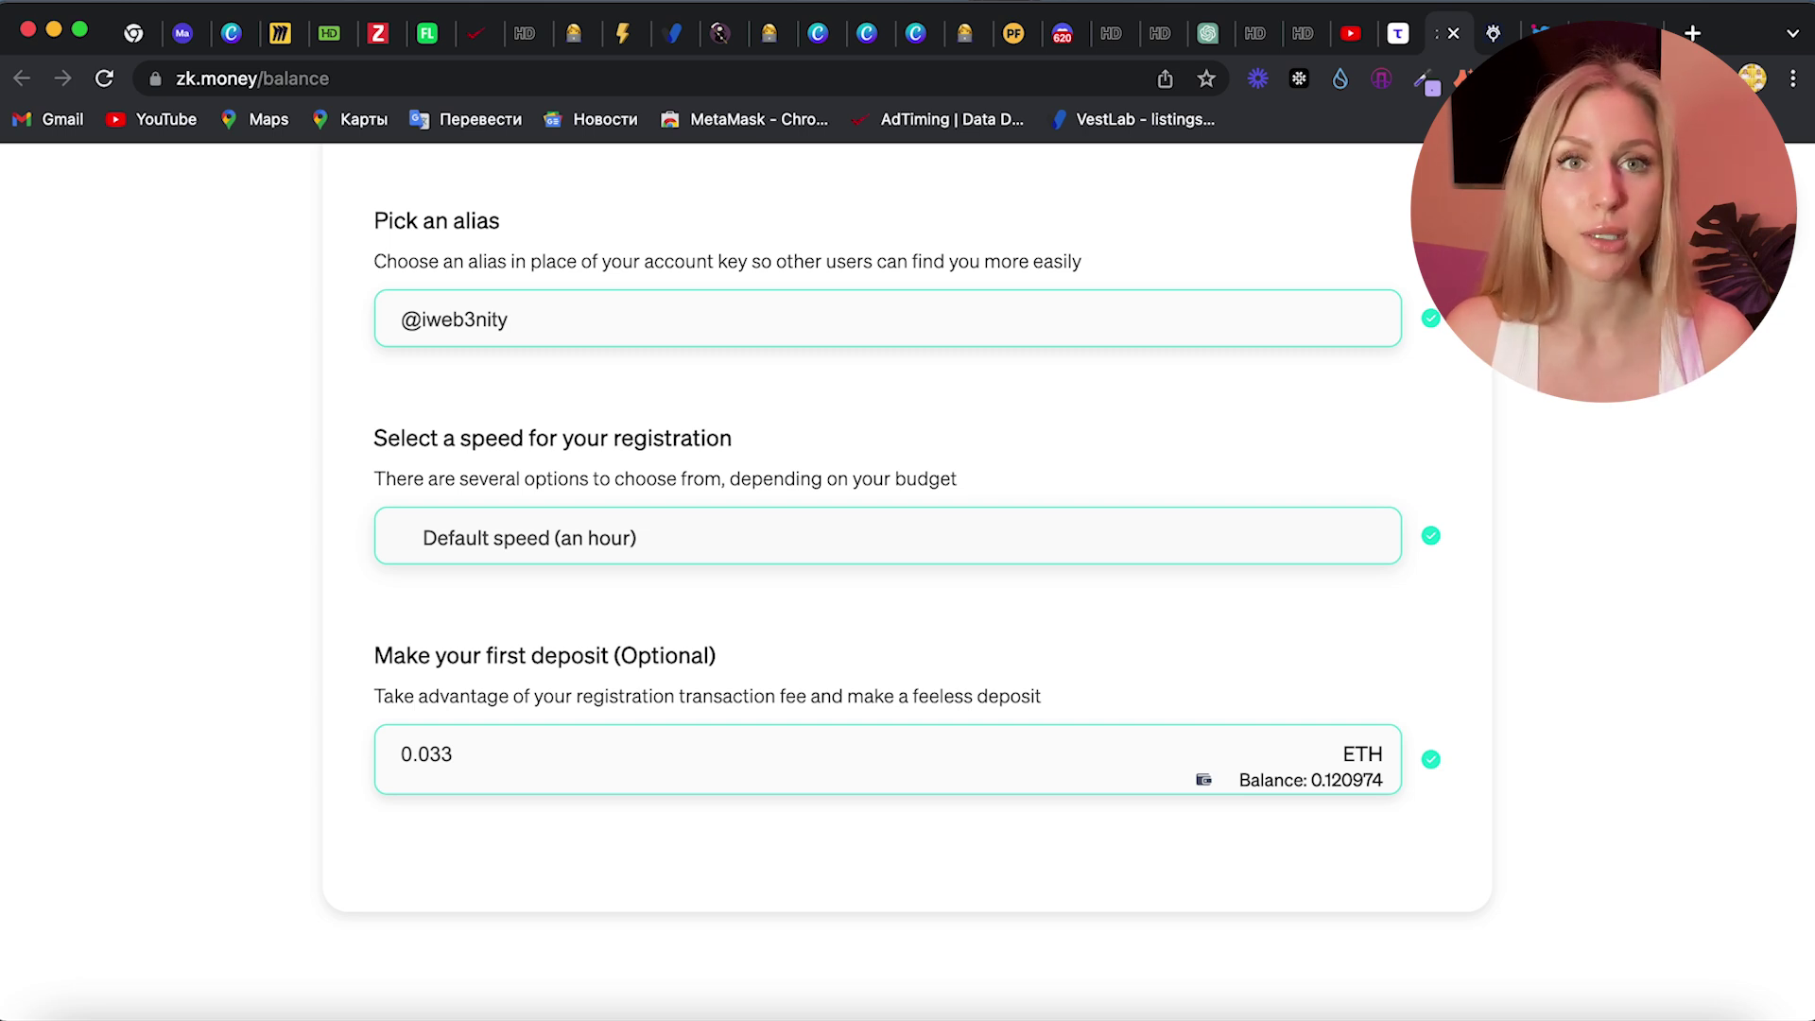
- Start shielding additional funds from L1 and set the amount to 0.033 ETH
scroll(889, 581, "up", 1)
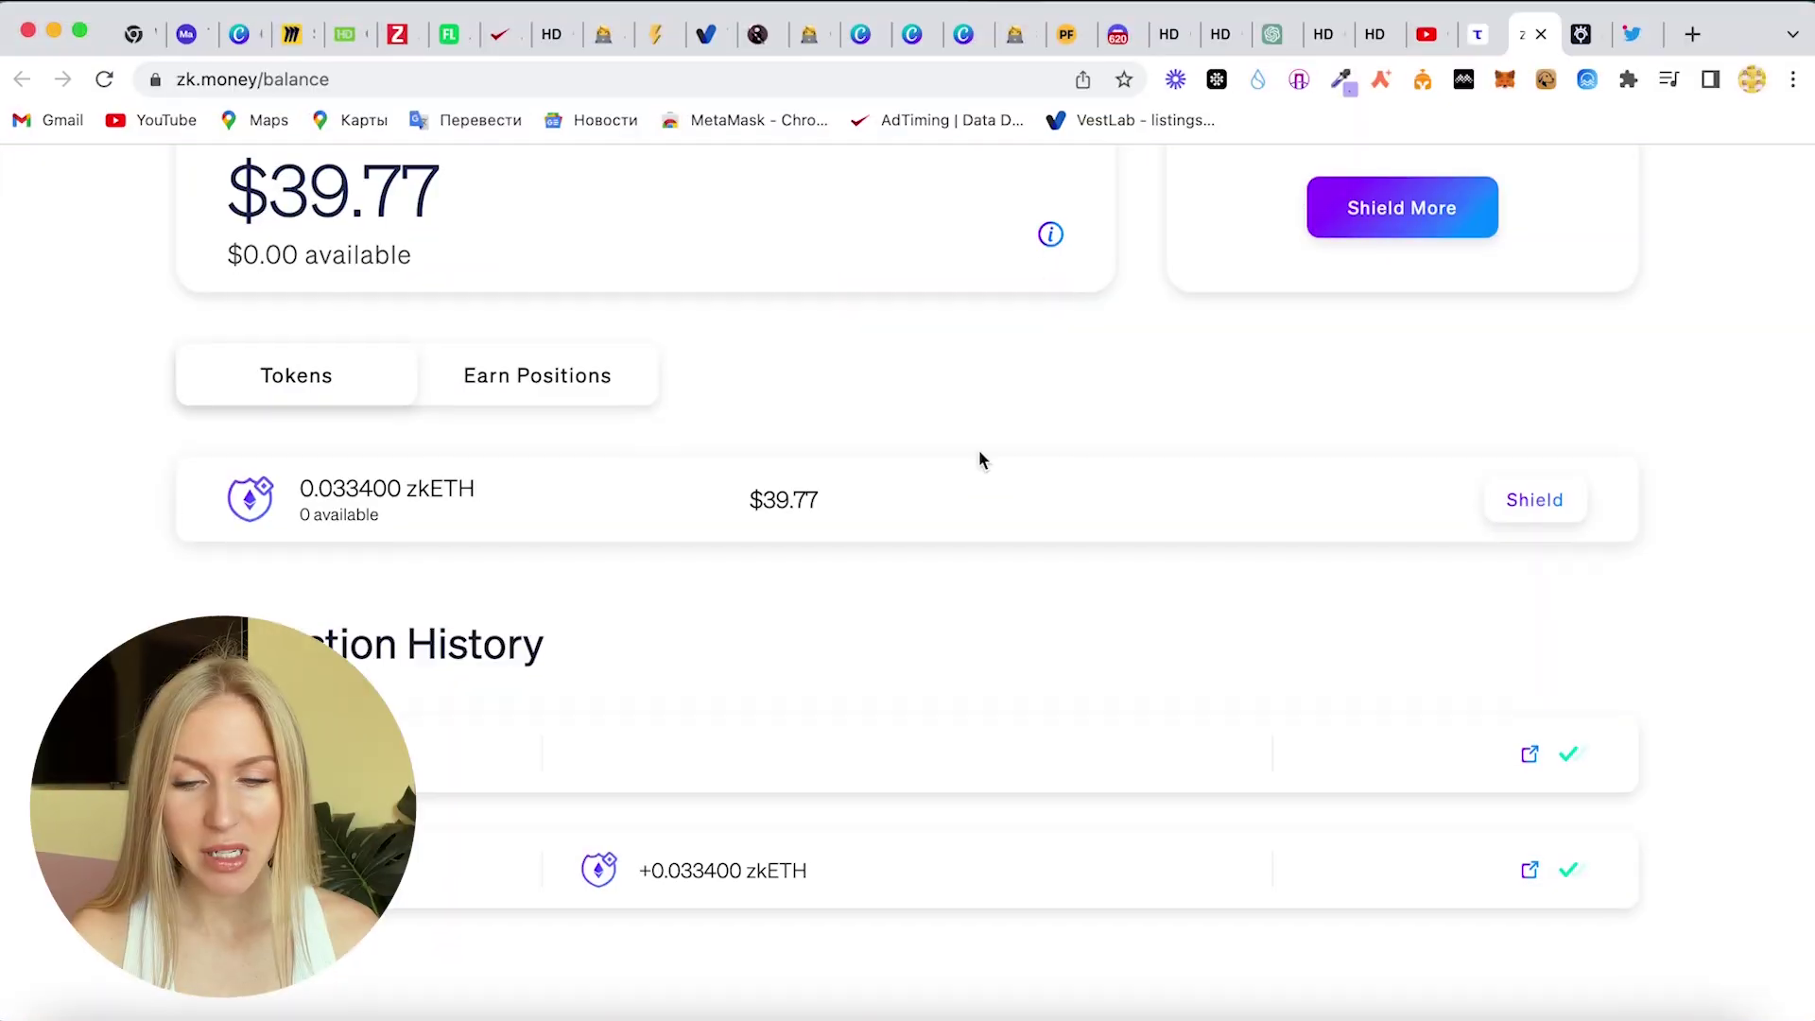
scroll(978, 459, "up", 1)
scroll(1054, 490, "down", 2)
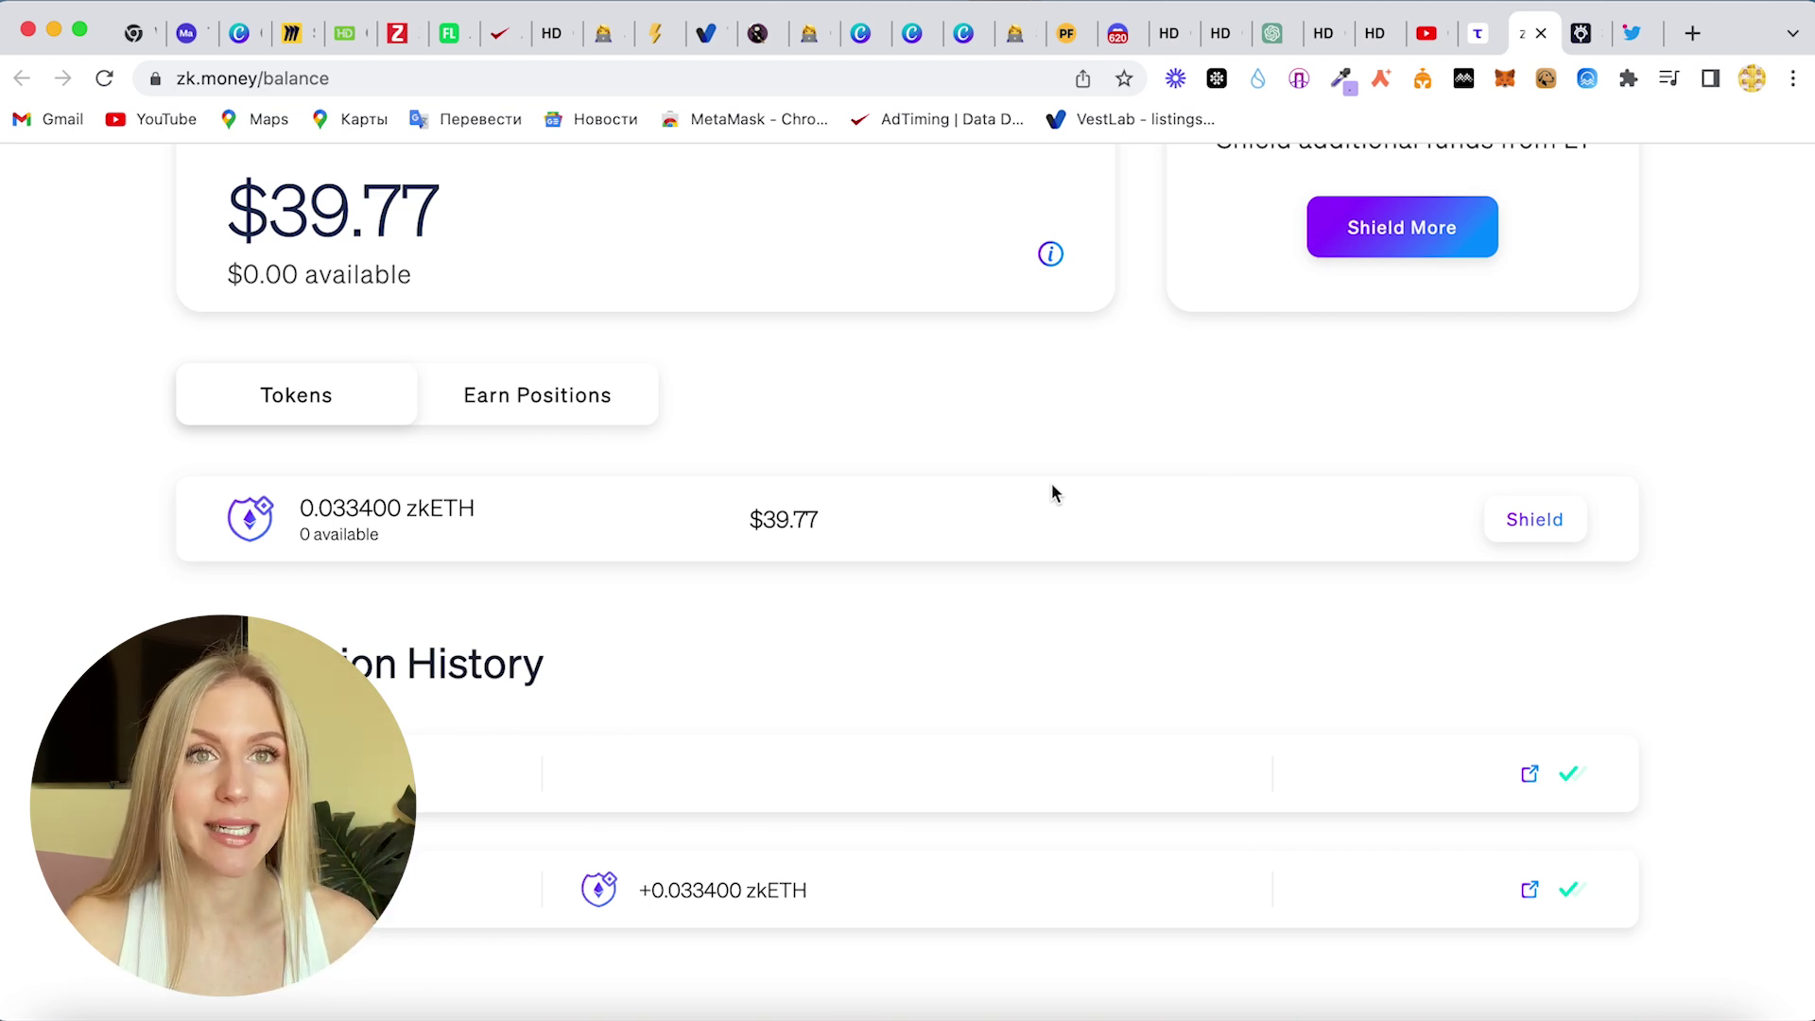
scroll(1054, 493, "down", 2)
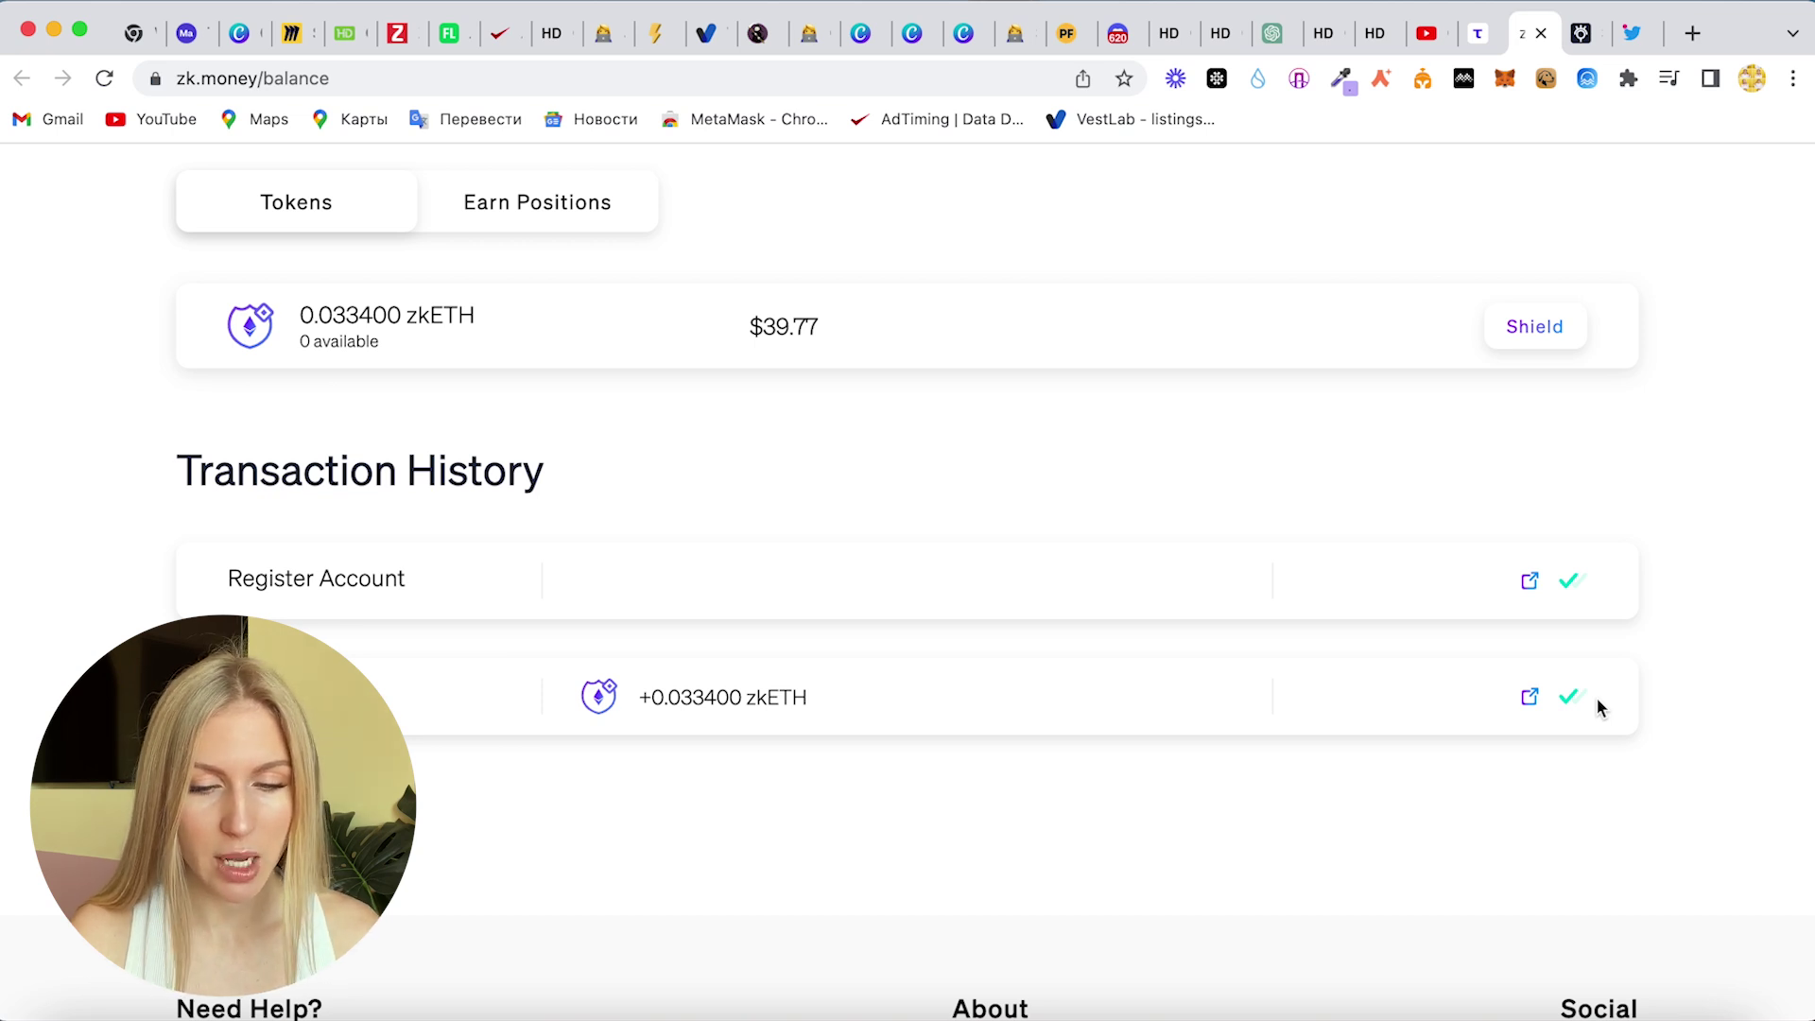
scroll(1646, 288, "up", 5)
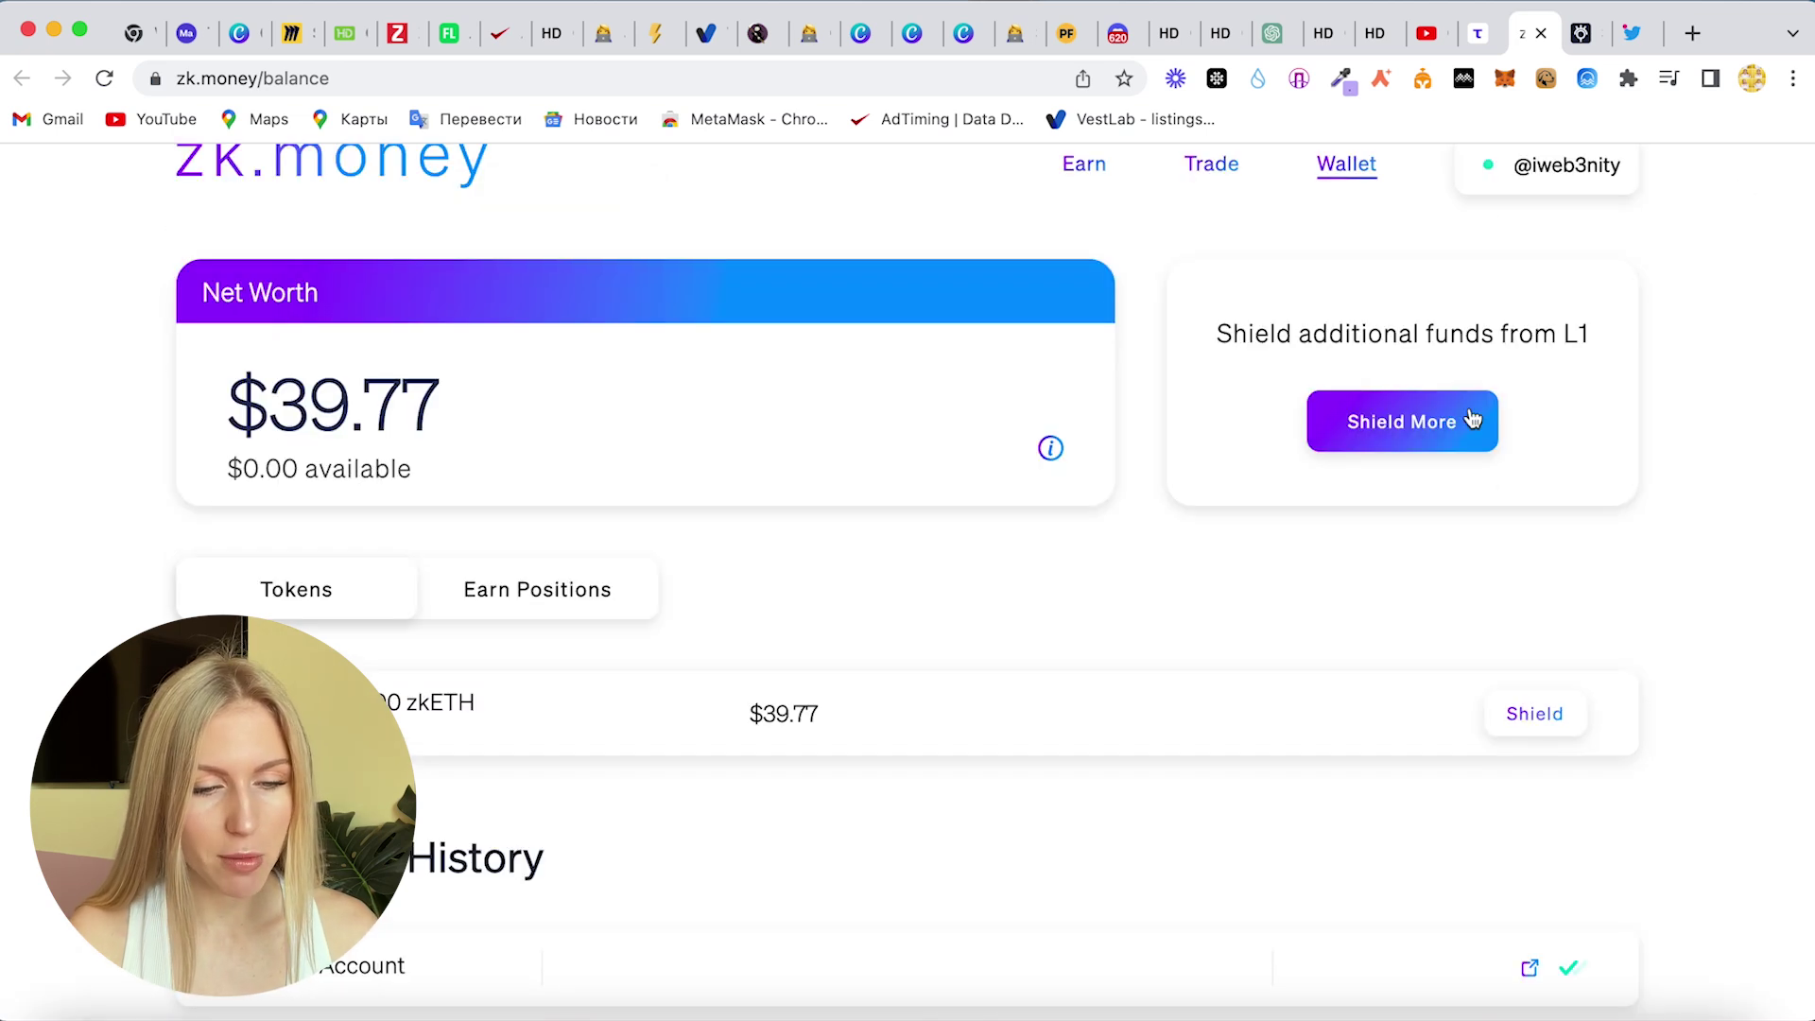
left_click(1411, 410)
scroll(1407, 411, "down", 2)
left_click(396, 502)
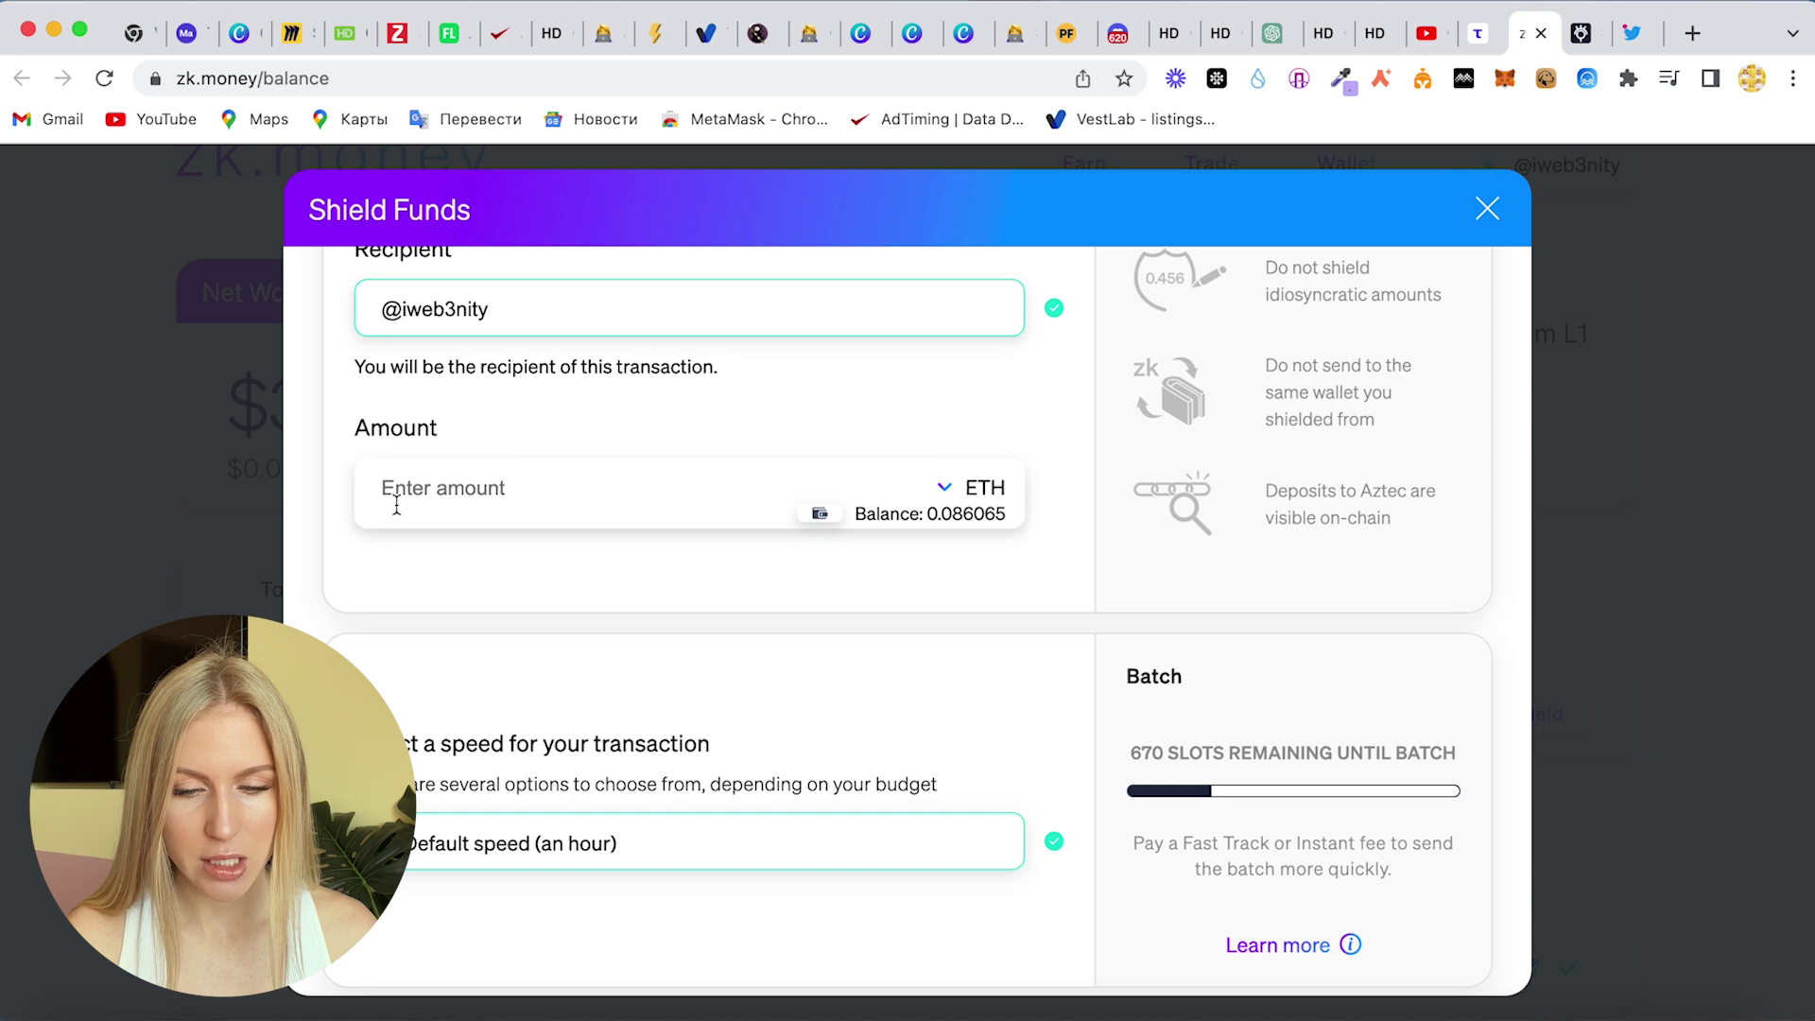
type("0.")
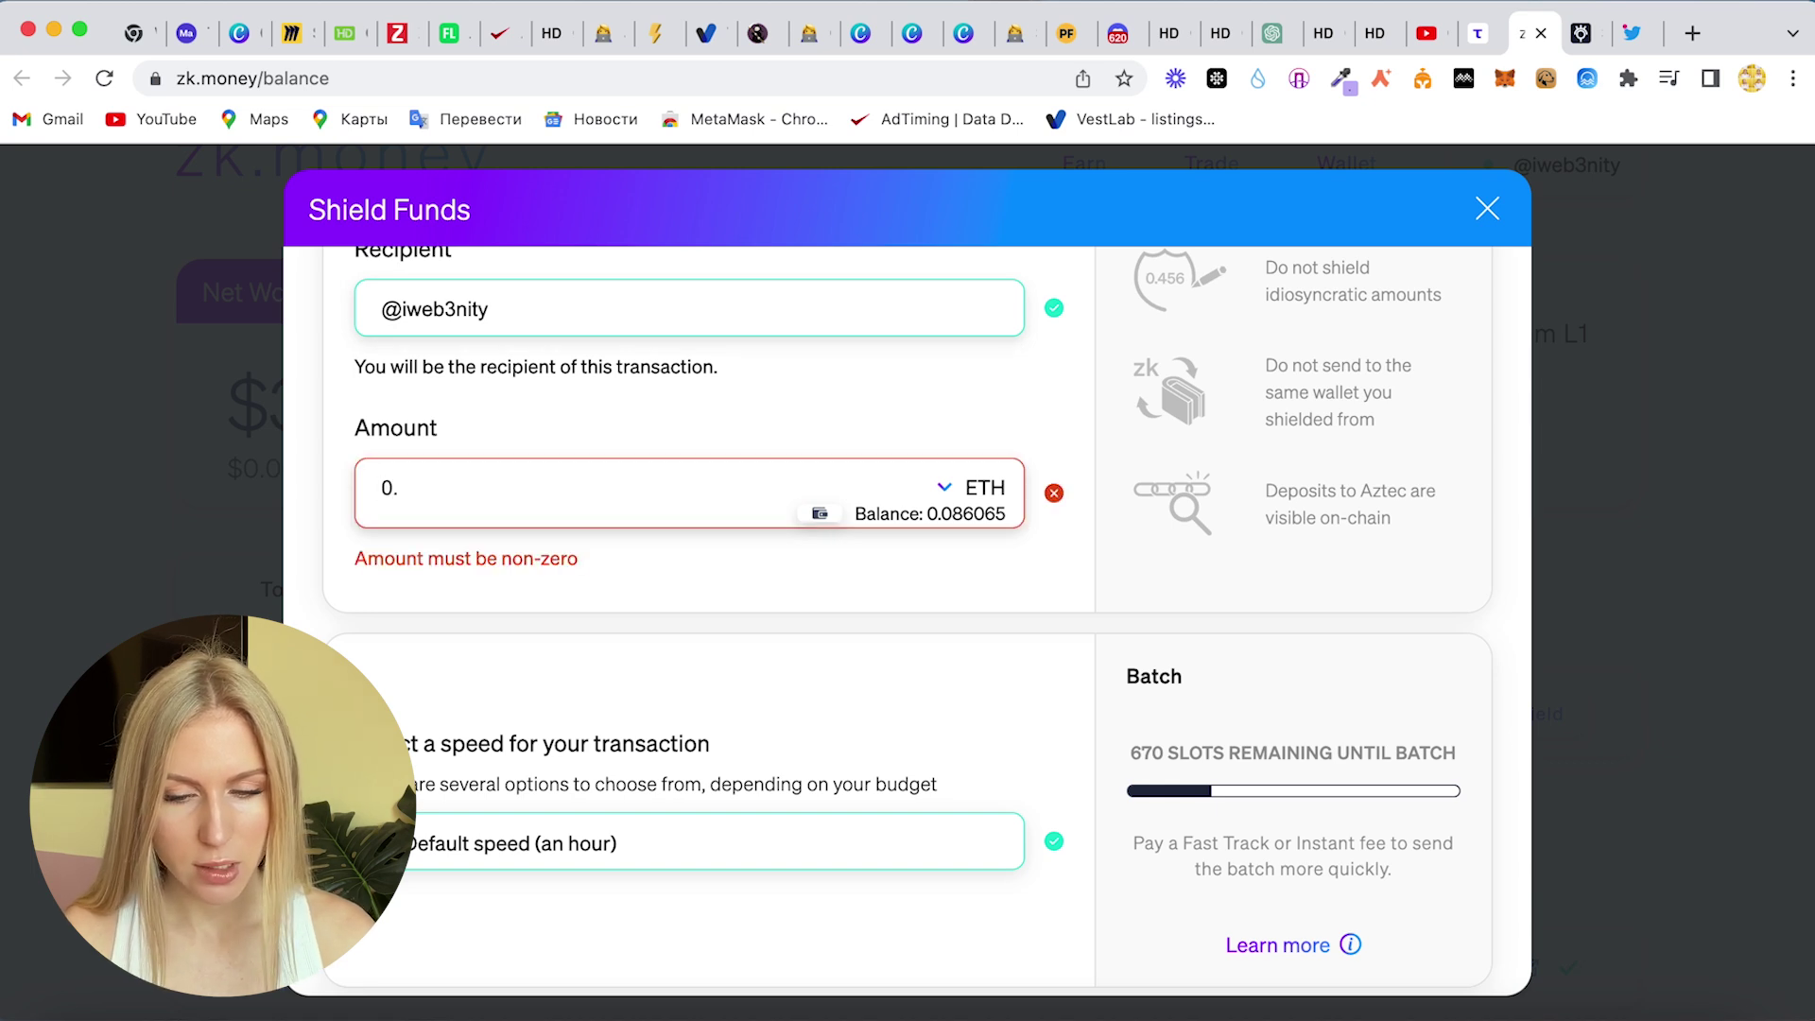
type("033")
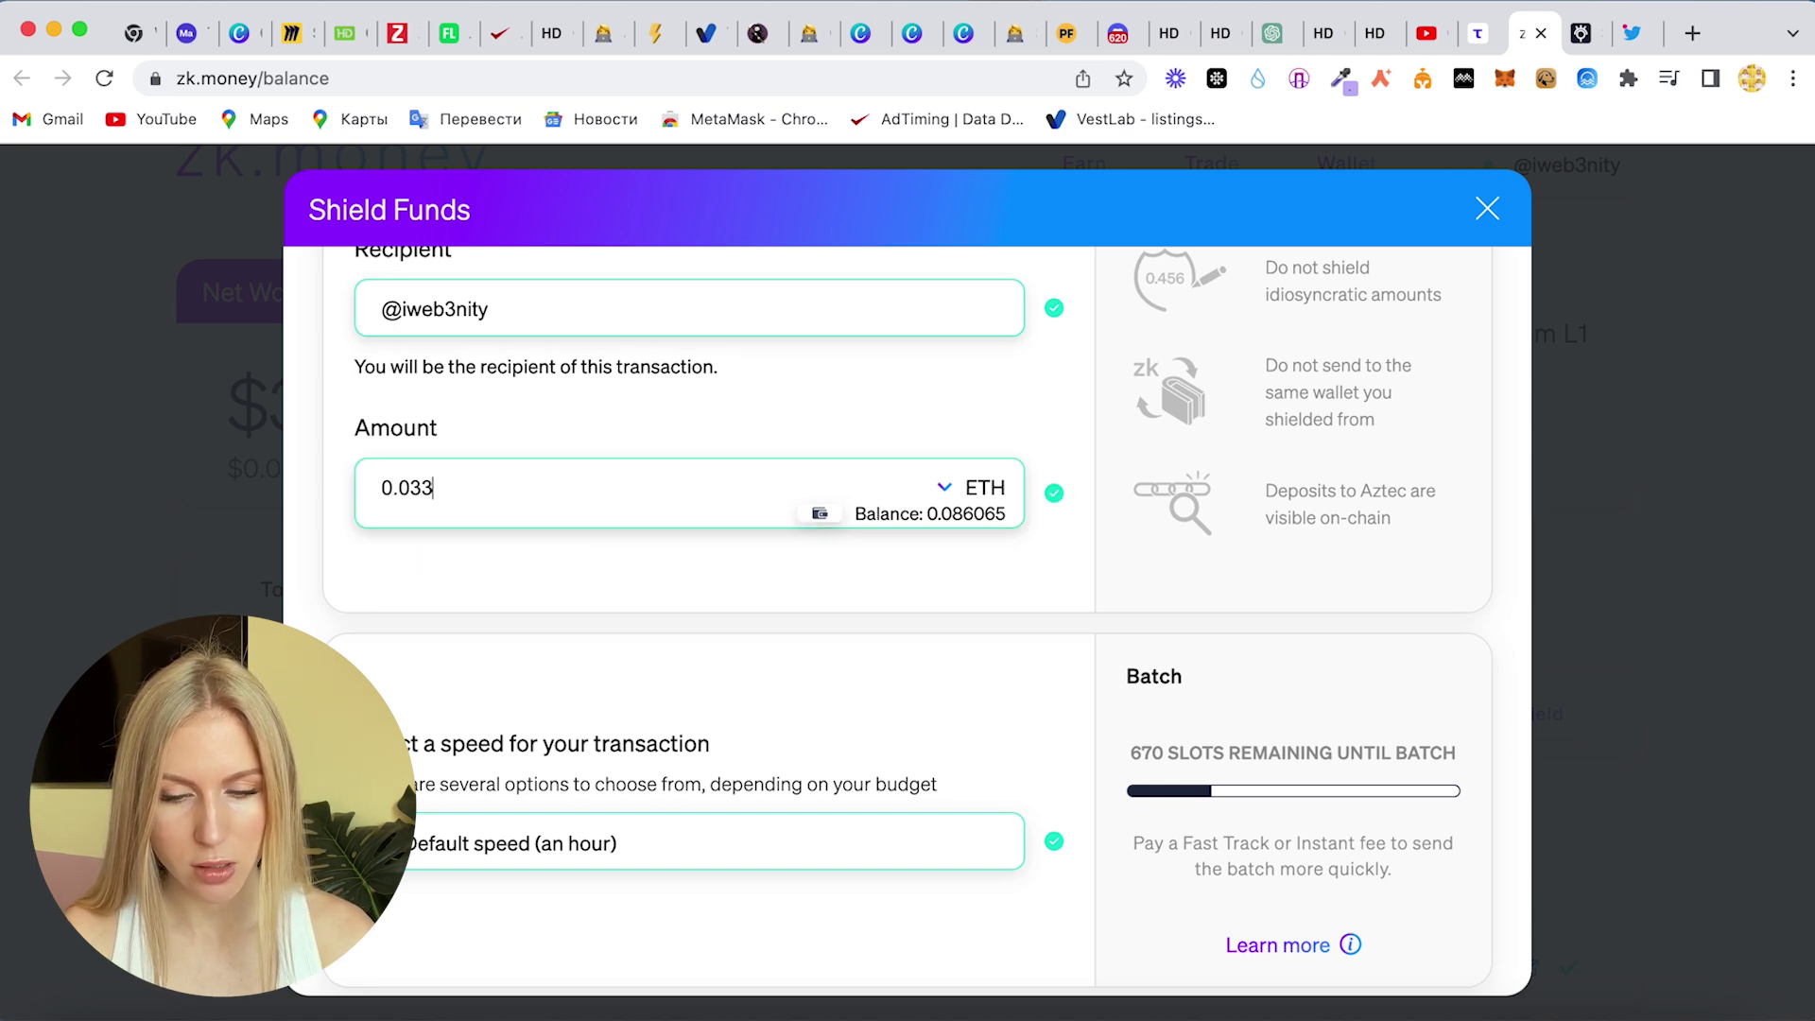
- Keep Default speed for the shield transaction, accept the risk disclaimer and confirm the transaction
scroll(349, 737, "down", 2)
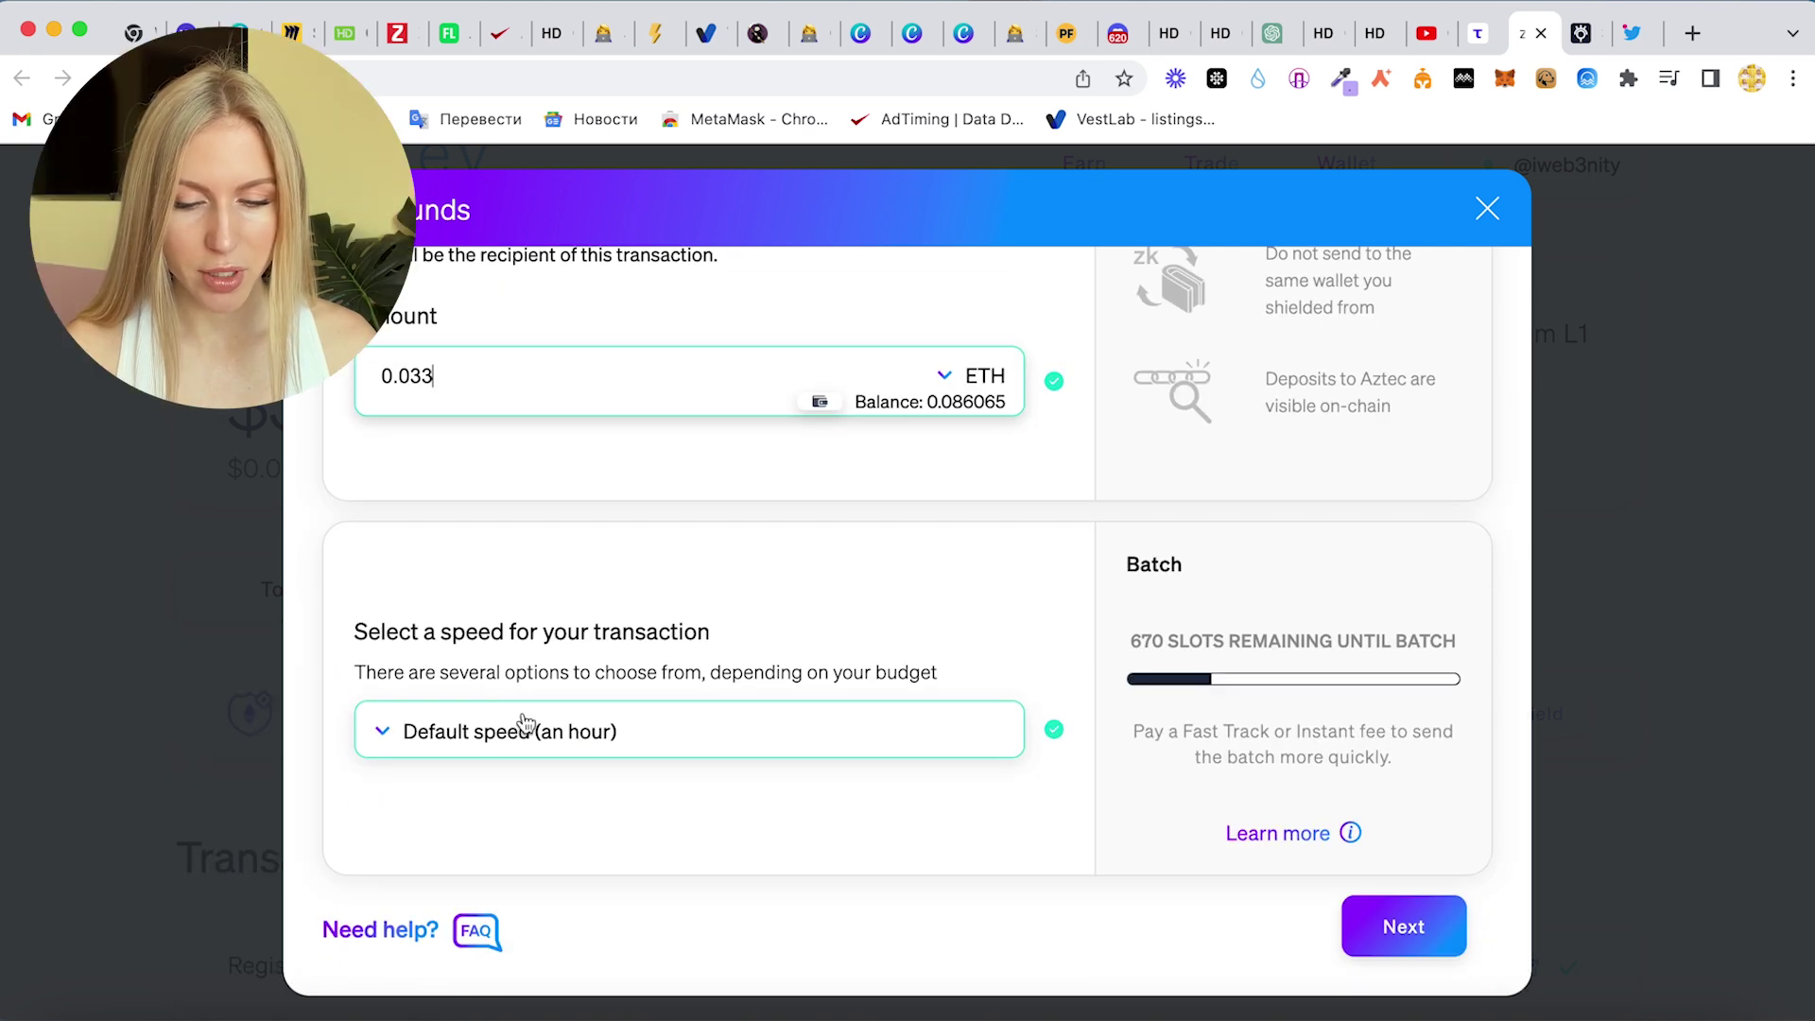
left_click(478, 746)
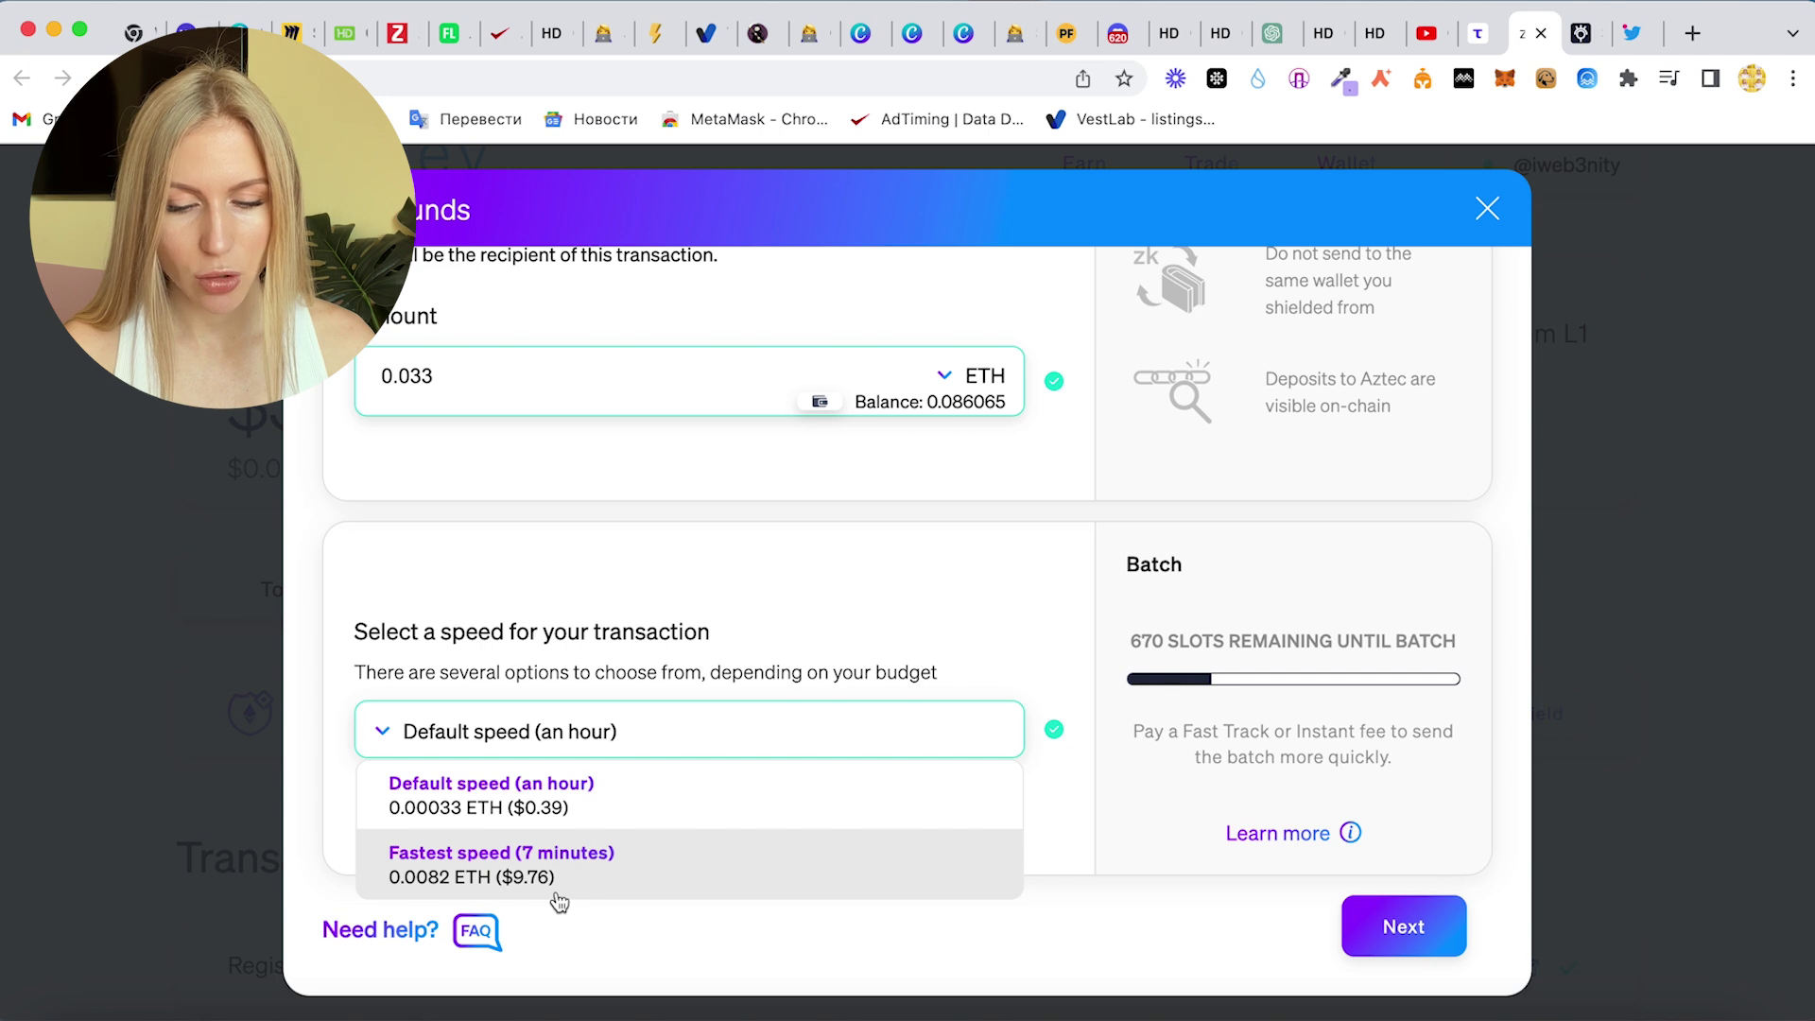
left_click(422, 735)
left_click(1404, 927)
left_click(1443, 828)
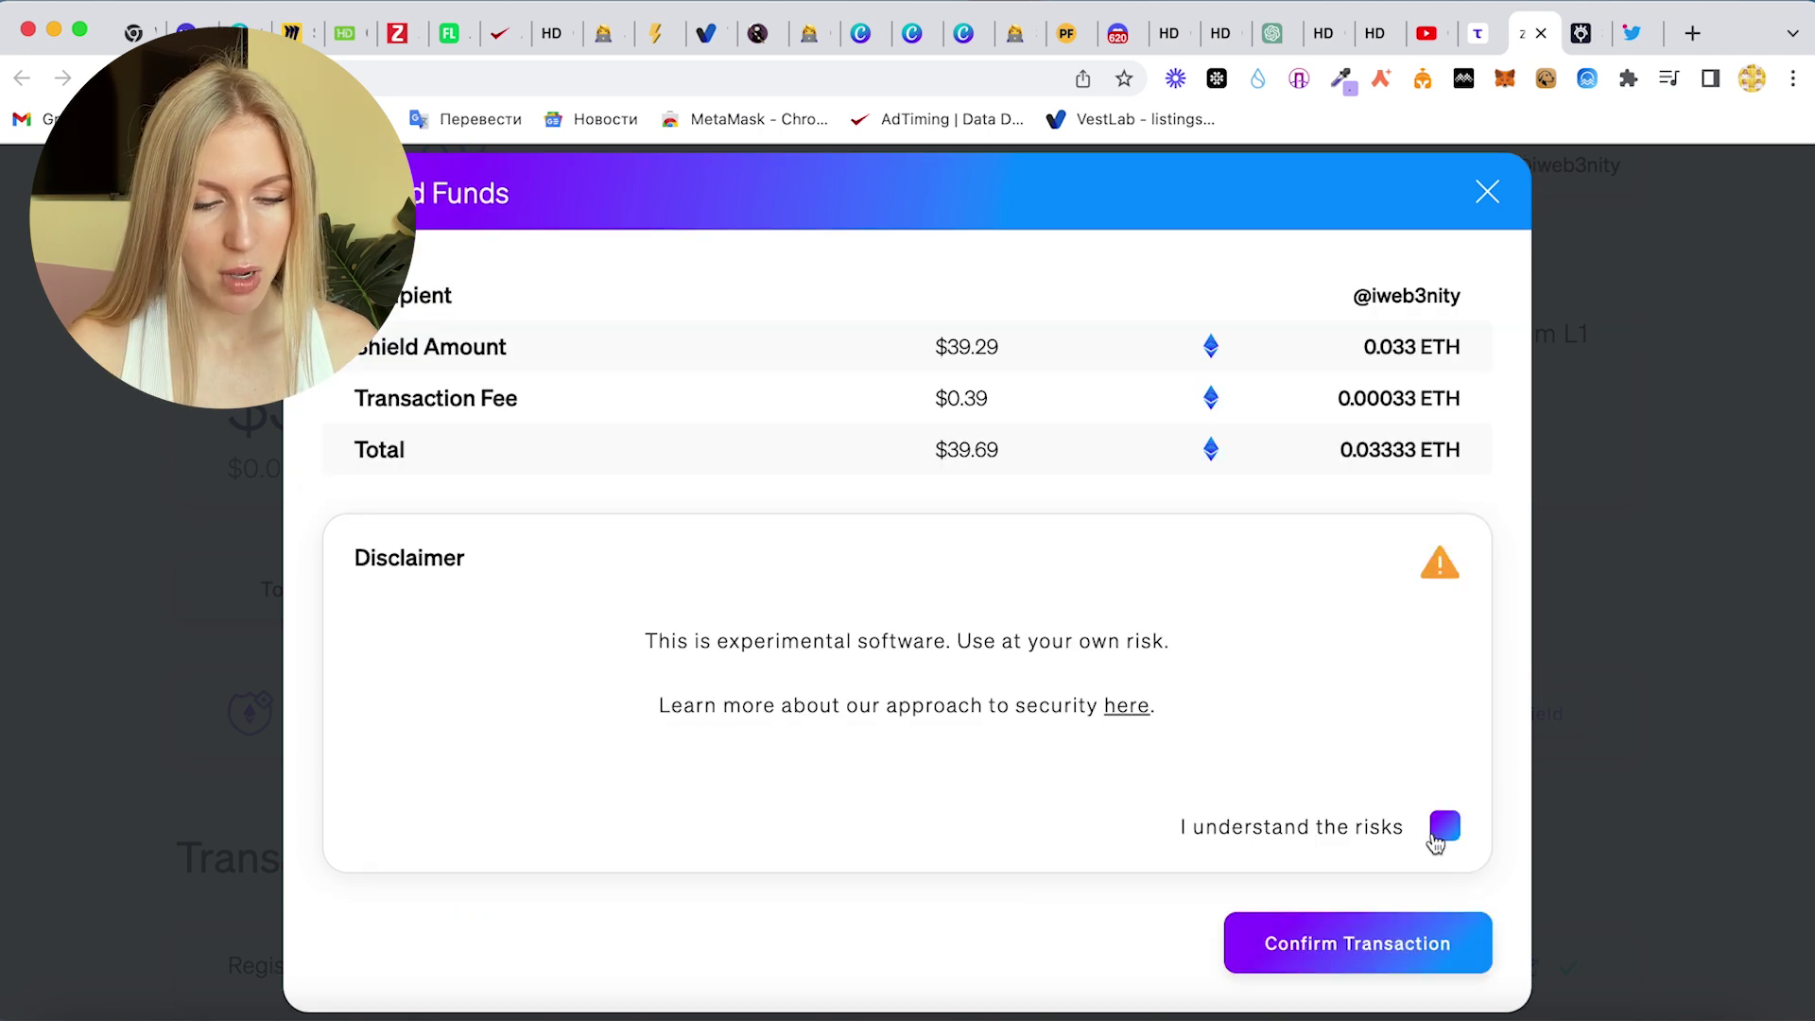
left_click(1380, 941)
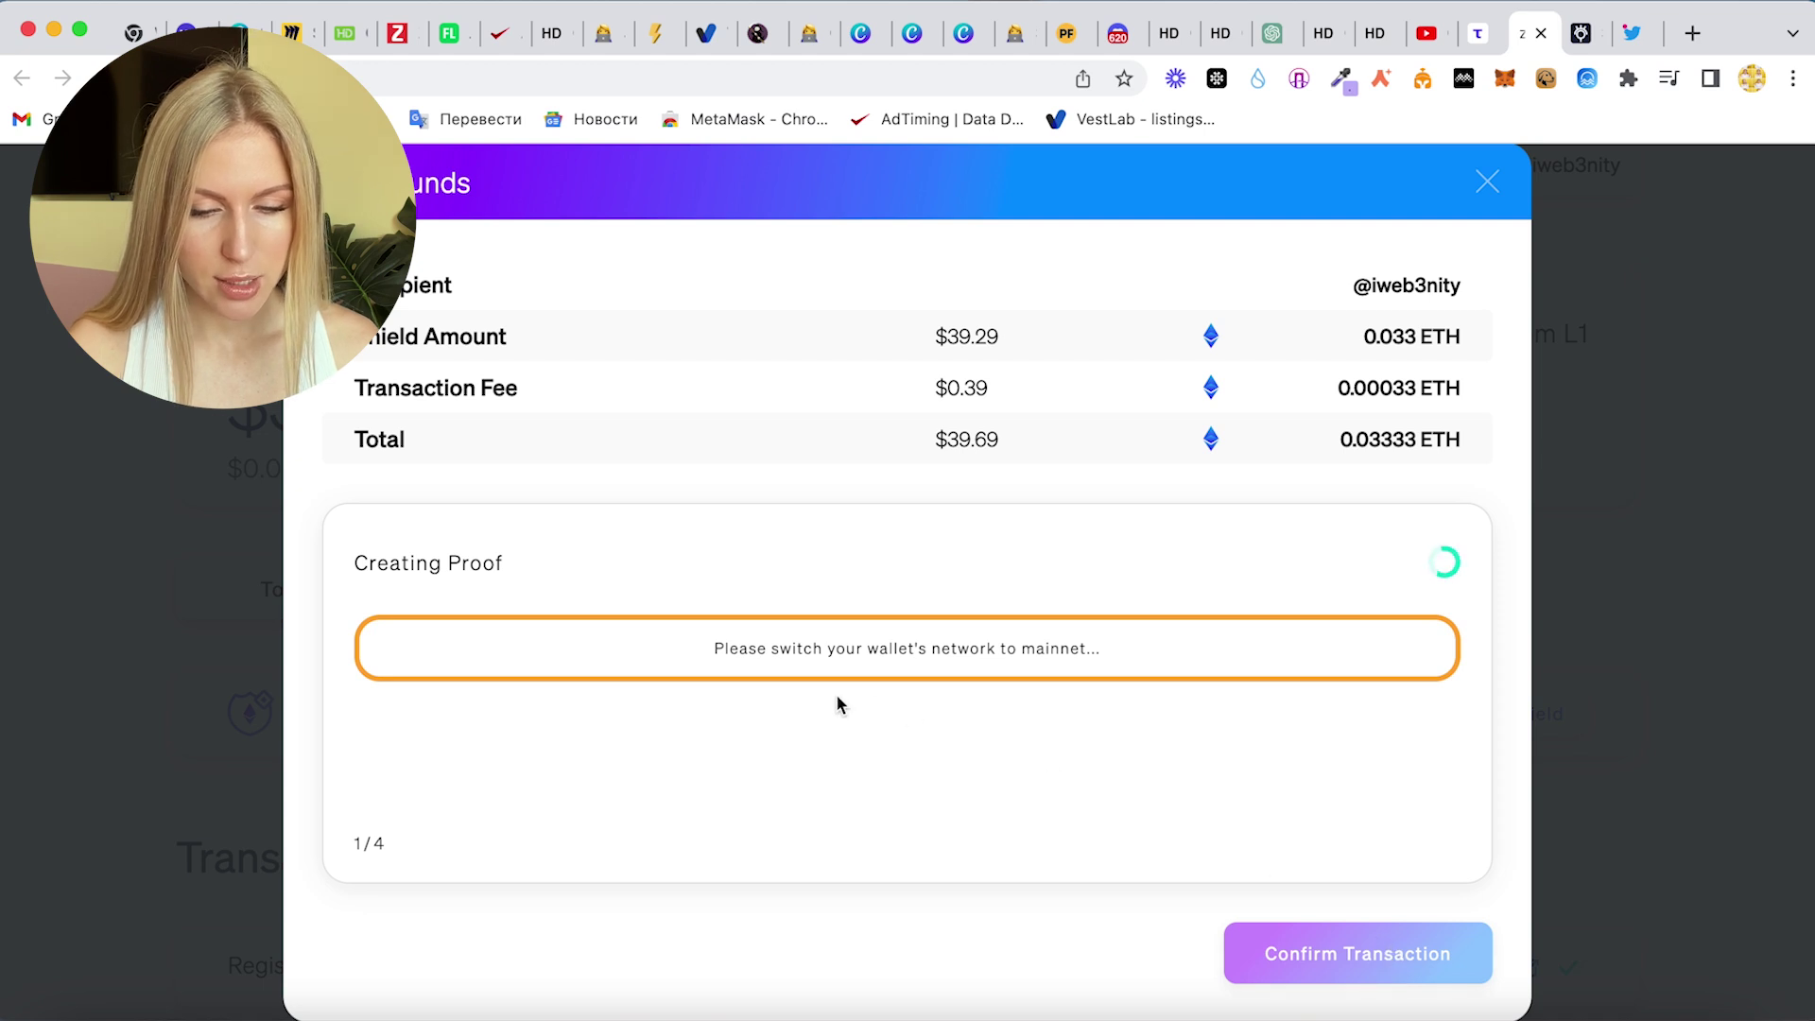
- Check the gas fee and total of the 0.03333 ETH deposit in MetaMask and approve the wallet requests
left_click(1509, 84)
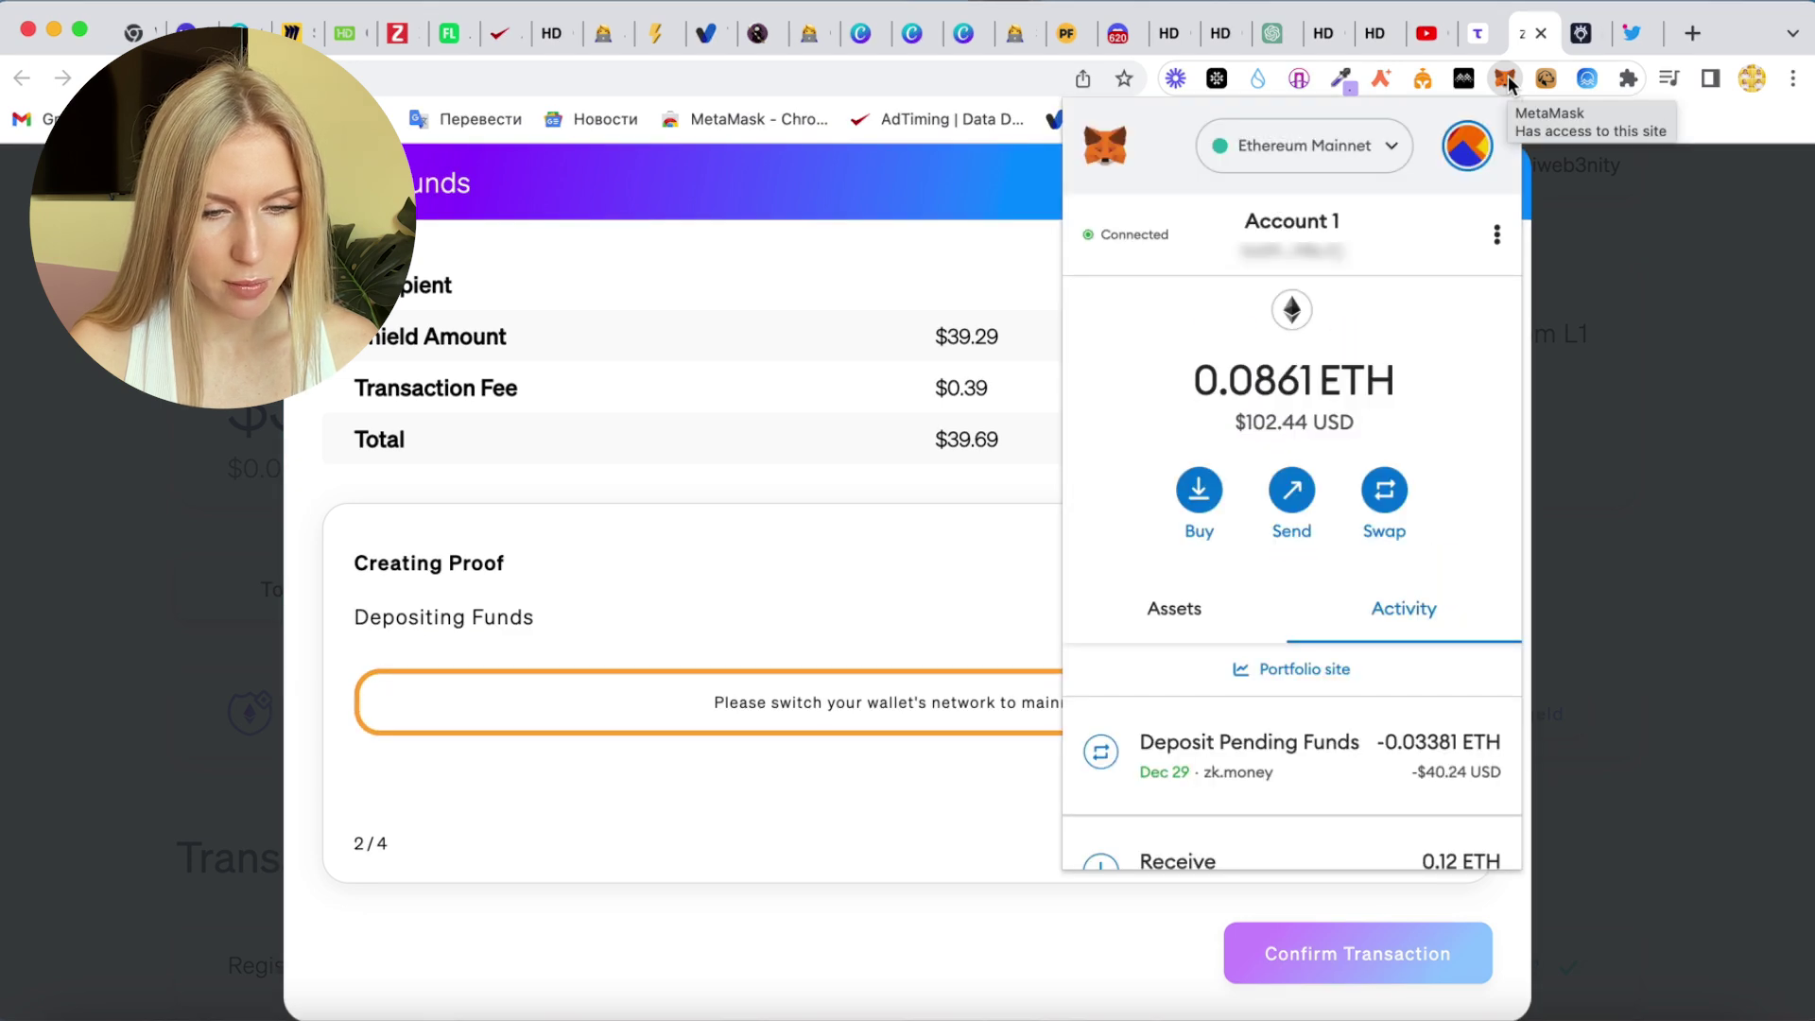
left_click(1509, 83)
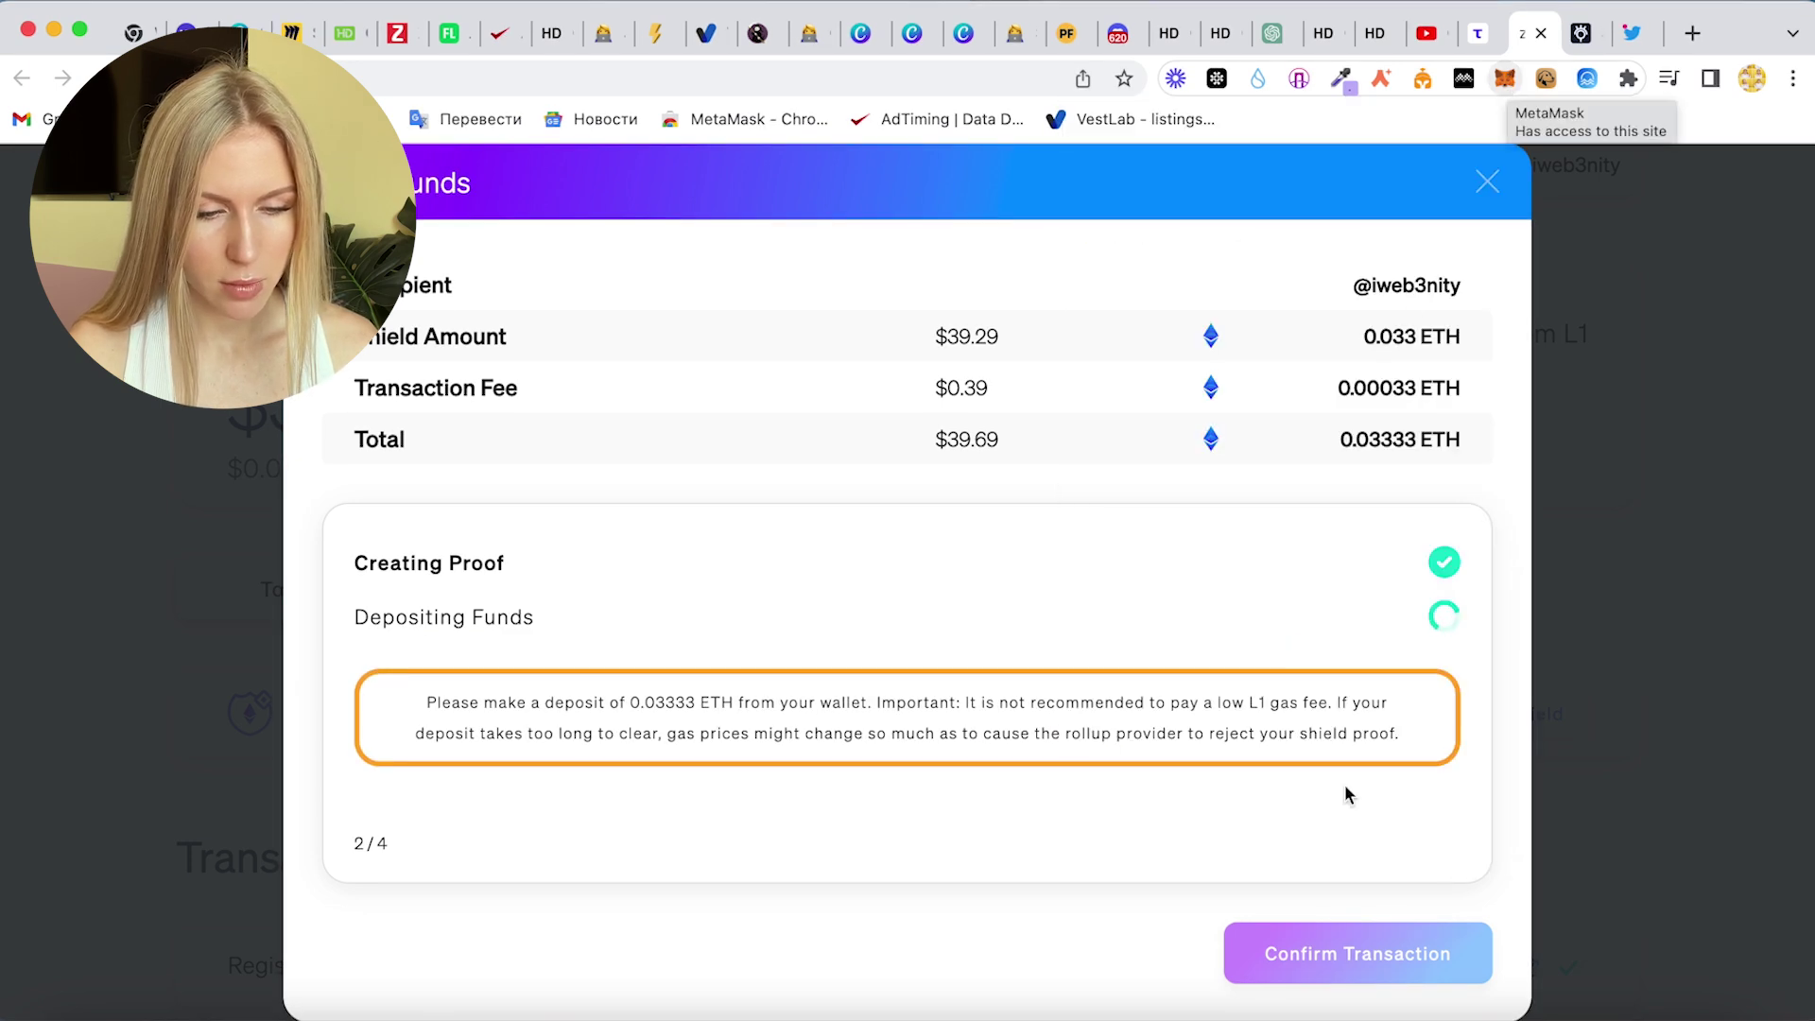
scroll(1671, 662, "down", 5)
scroll(1688, 681, "up", 3)
scroll(1689, 681, "down", 3)
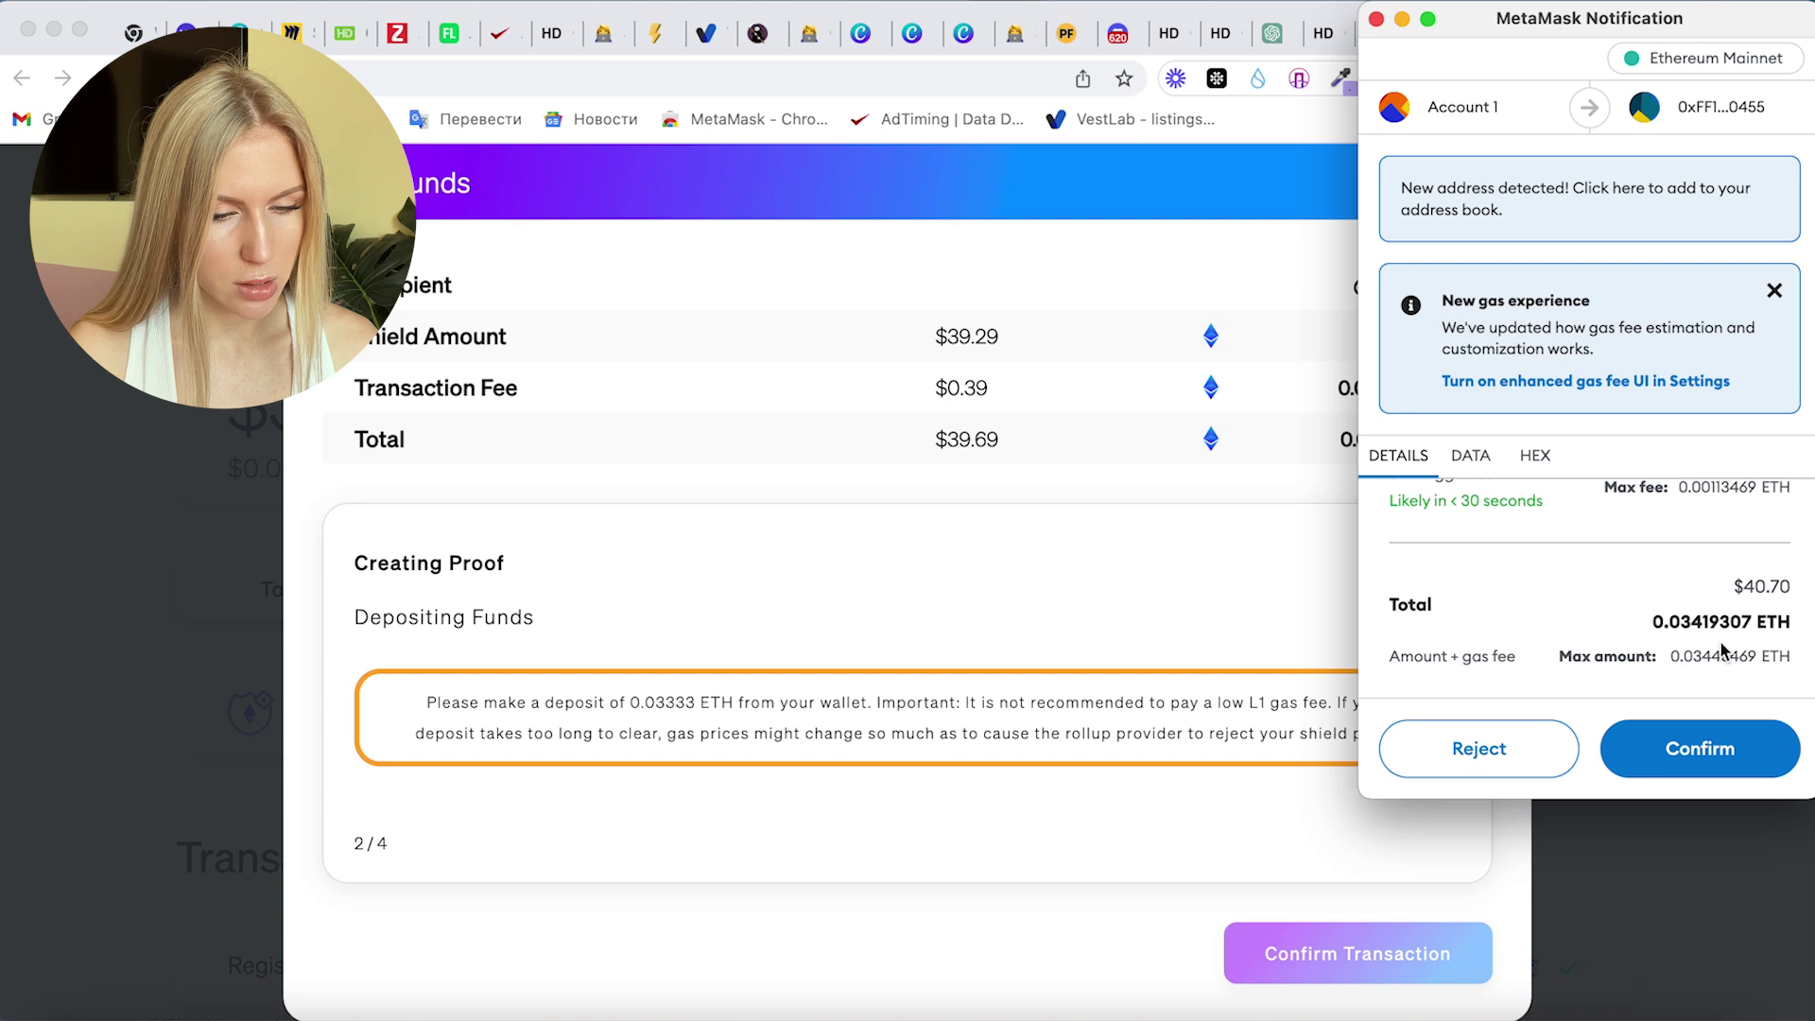
scroll(1690, 683, "up", 1)
scroll(1690, 683, "down", 1)
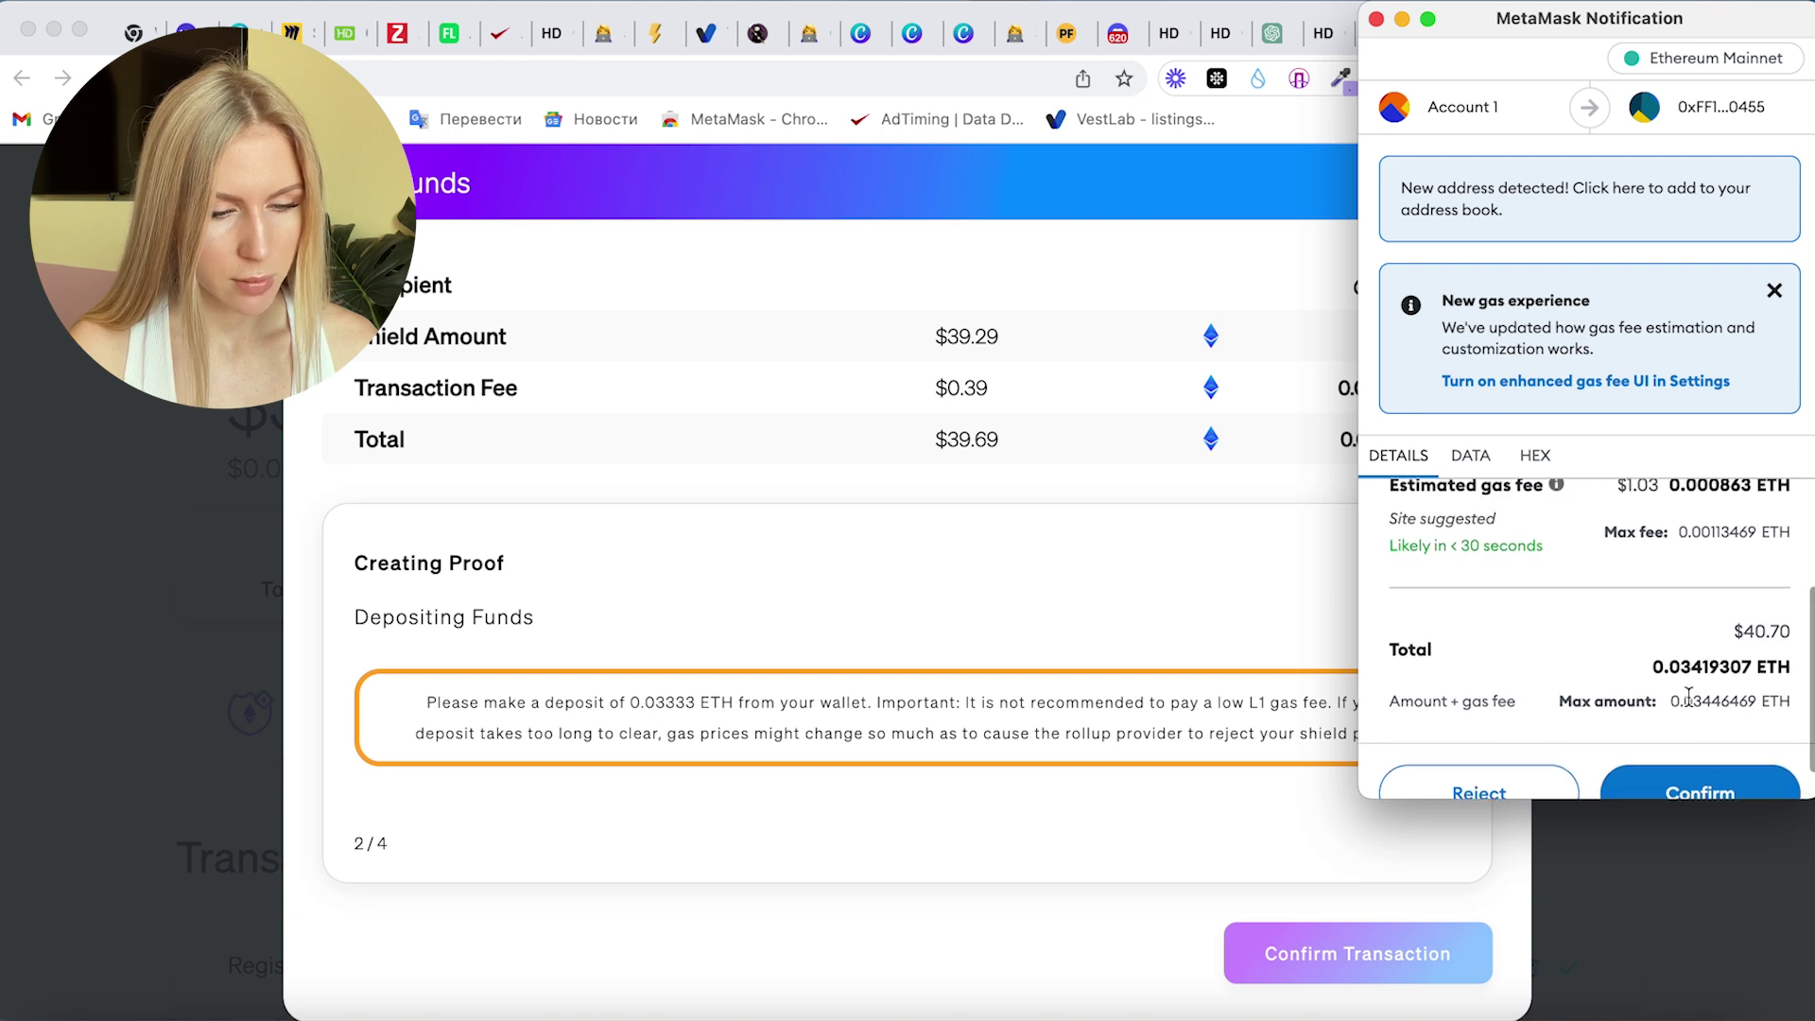
left_click(1692, 760)
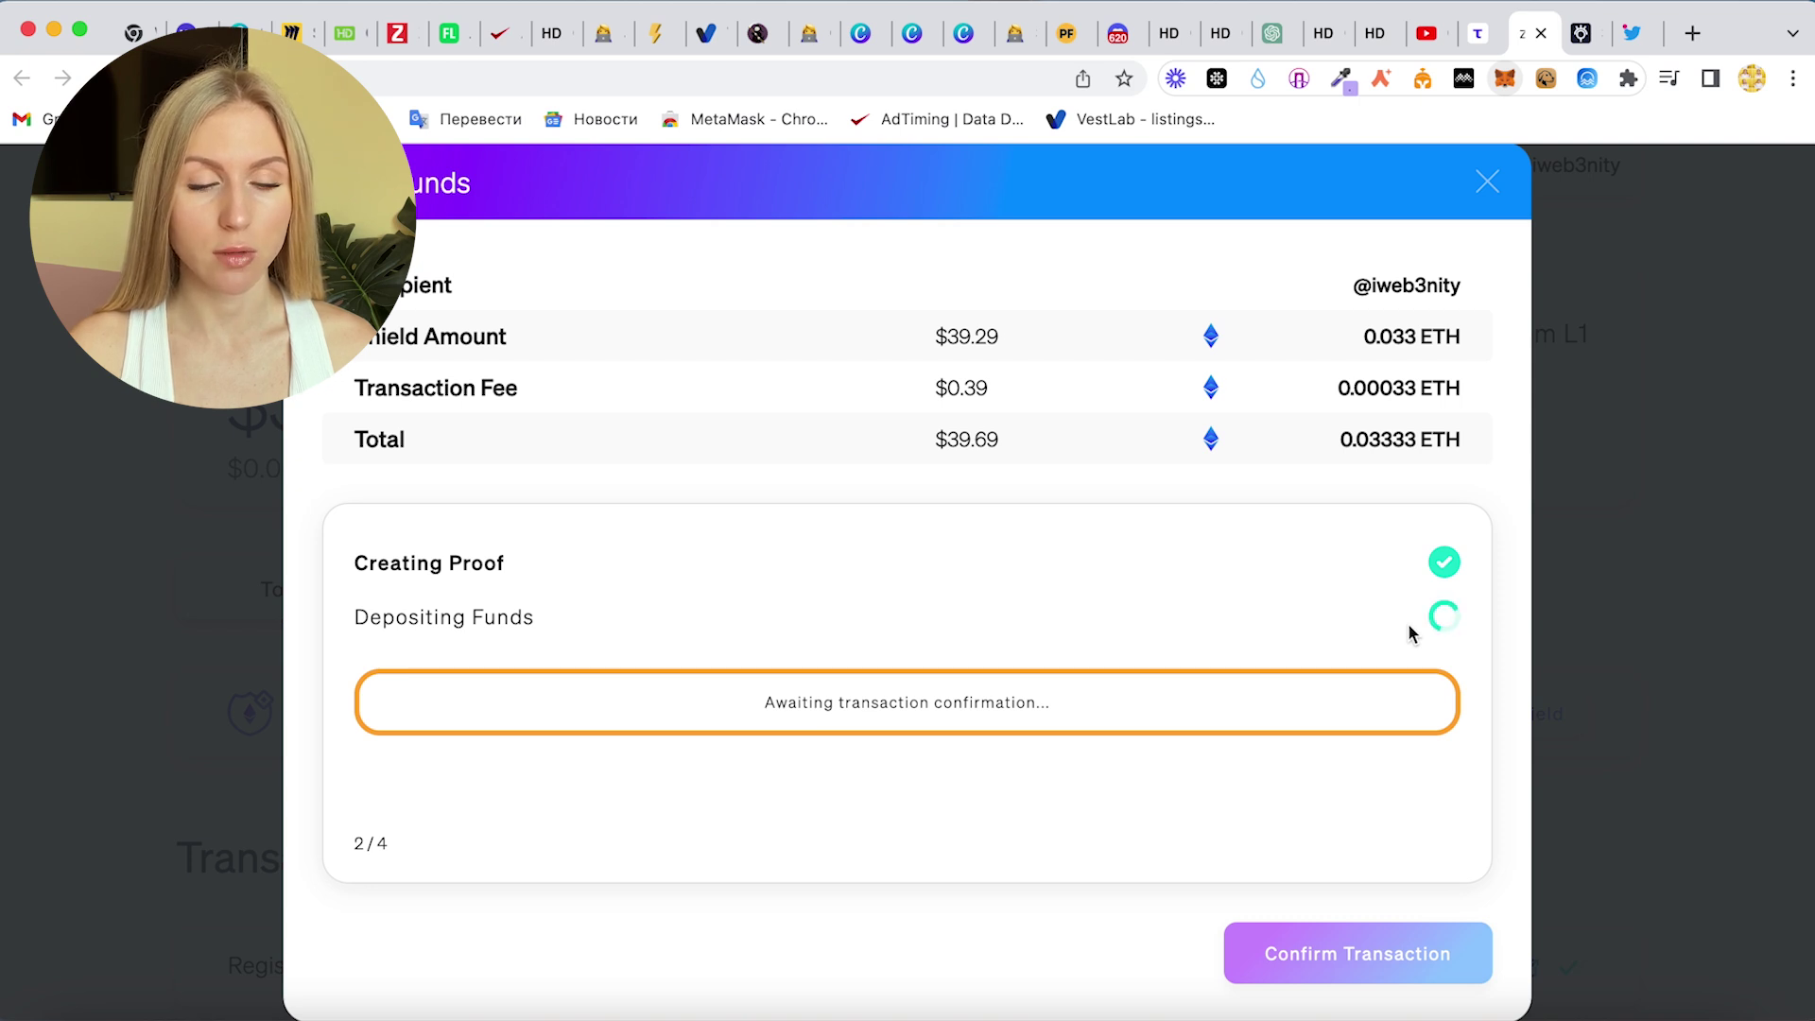
left_click(1702, 743)
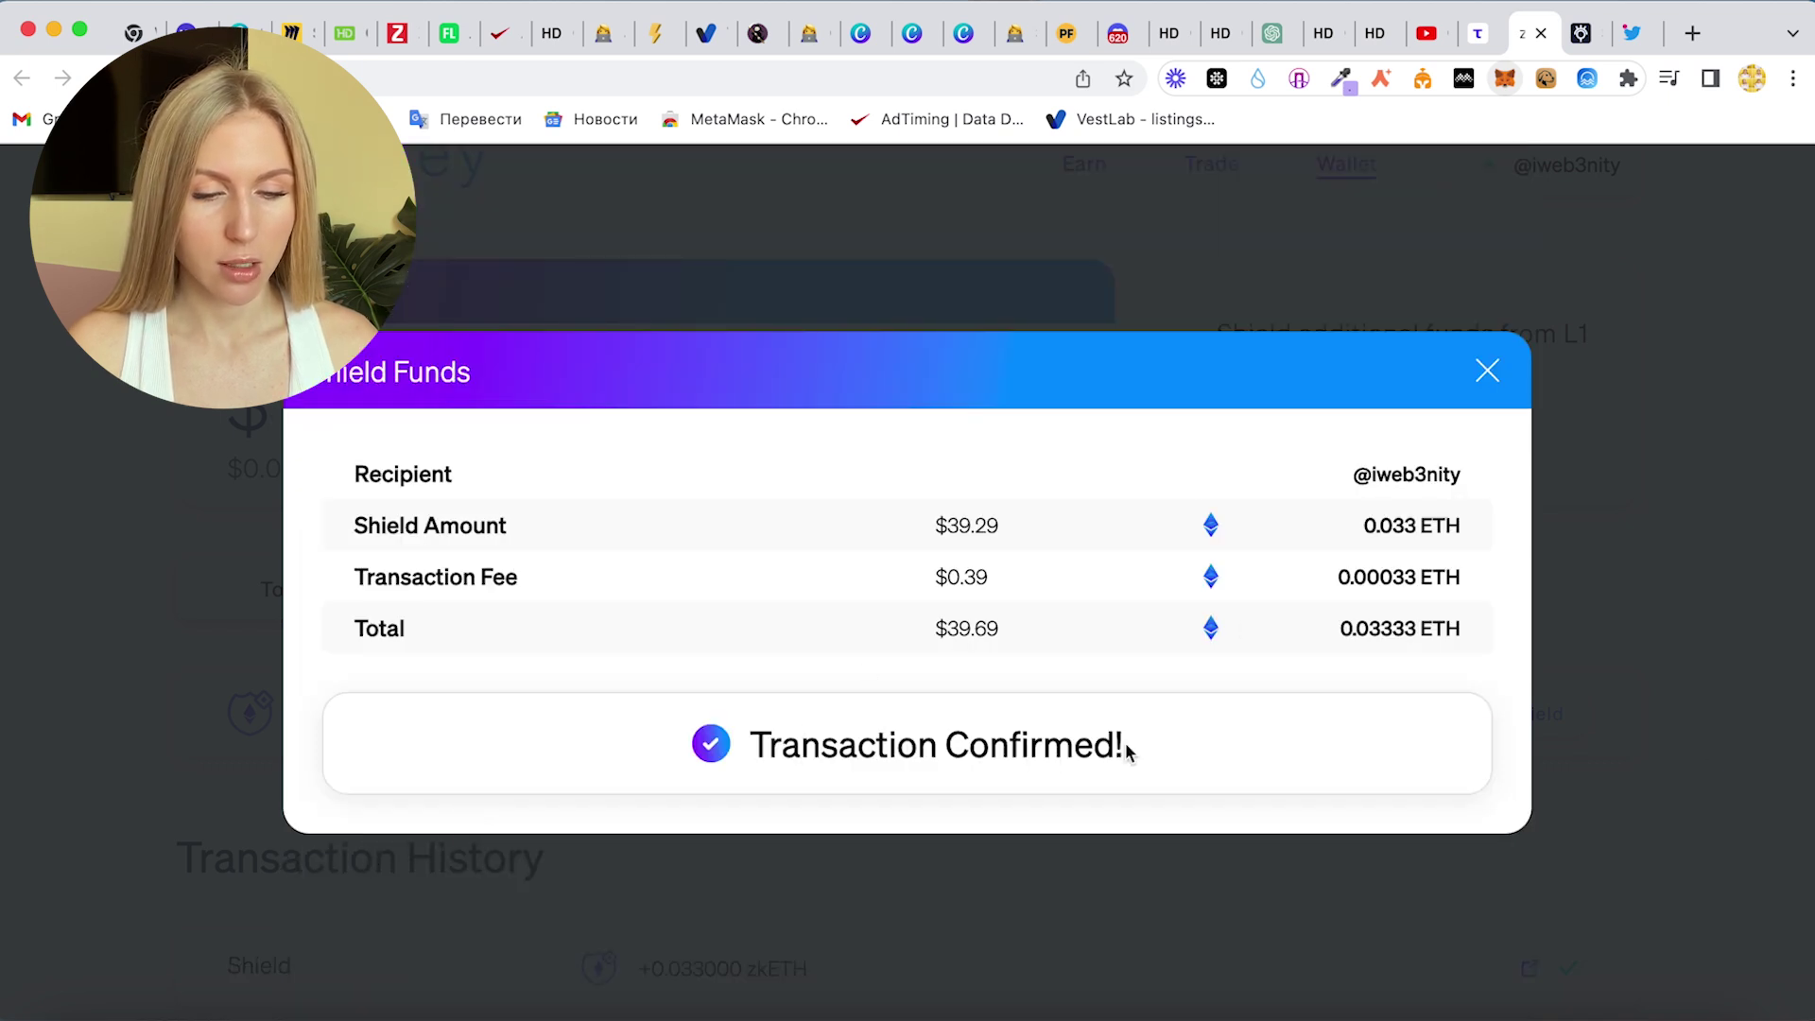
- Close the transaction confirmation and review the token balance and transaction history
left_click(1482, 374)
scroll(1032, 752, "down", 3)
scroll(1030, 751, "down", 2)
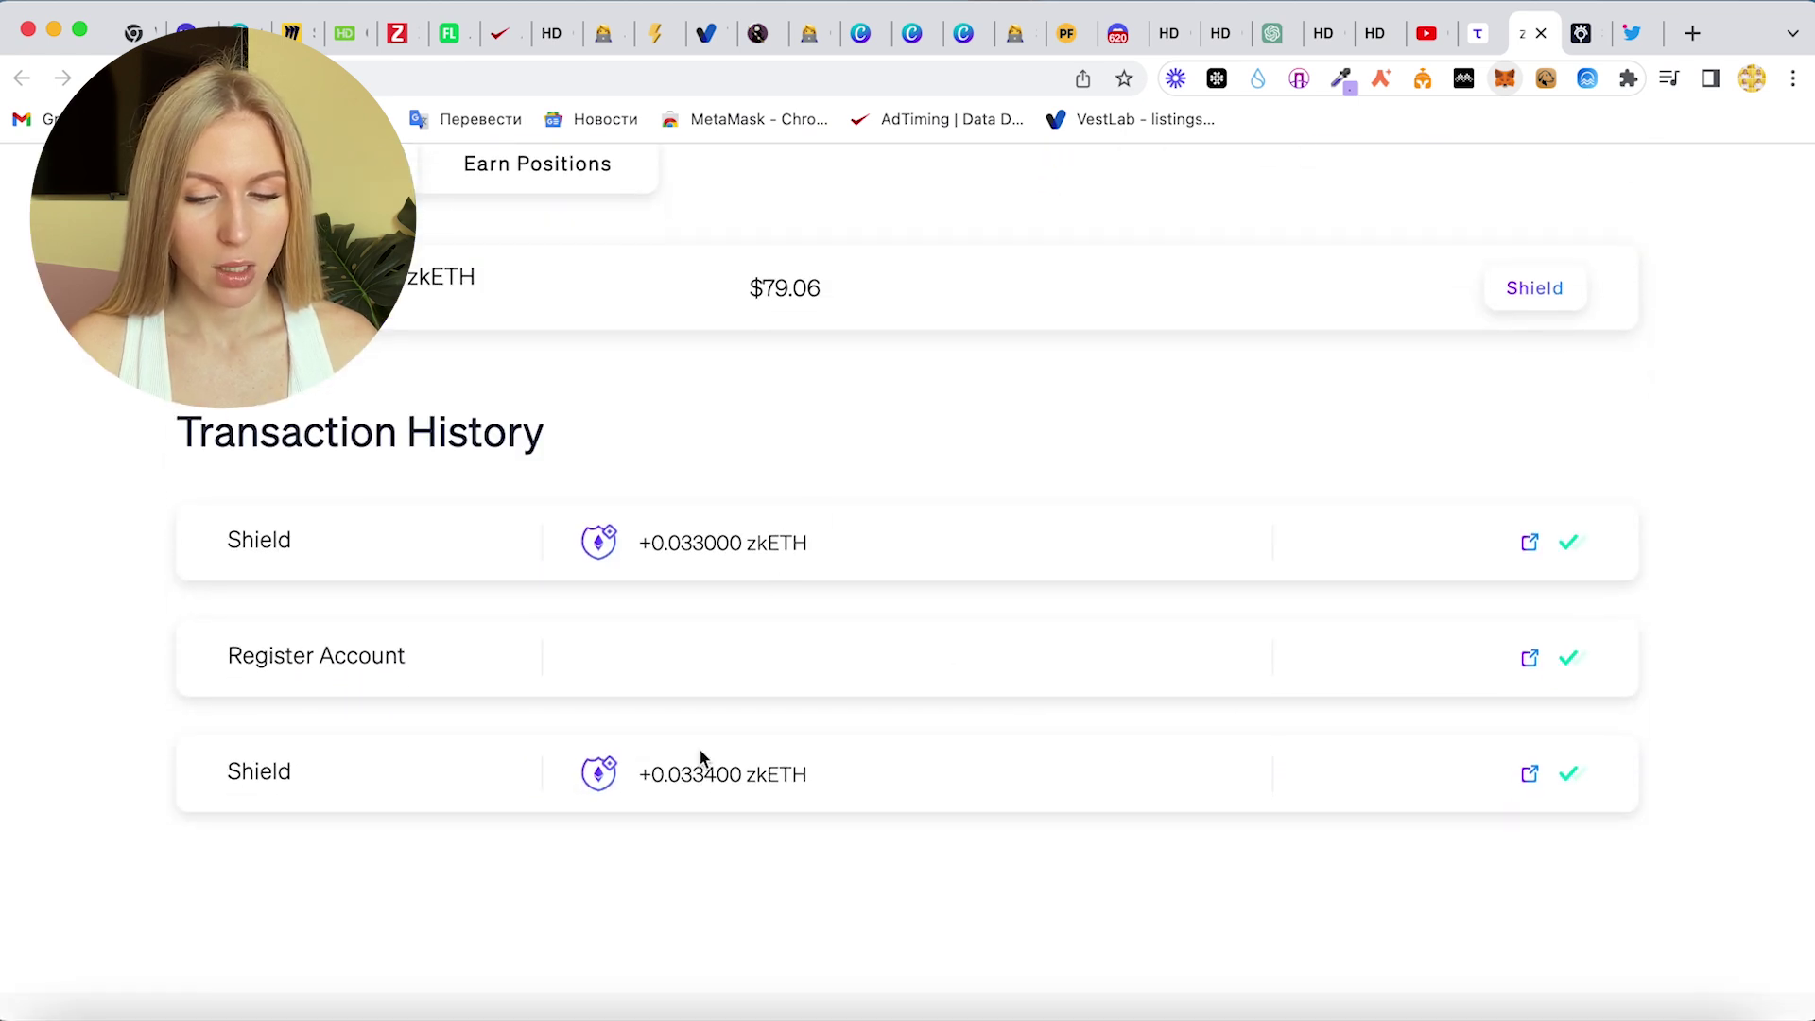
scroll(1049, 595, "up", 5)
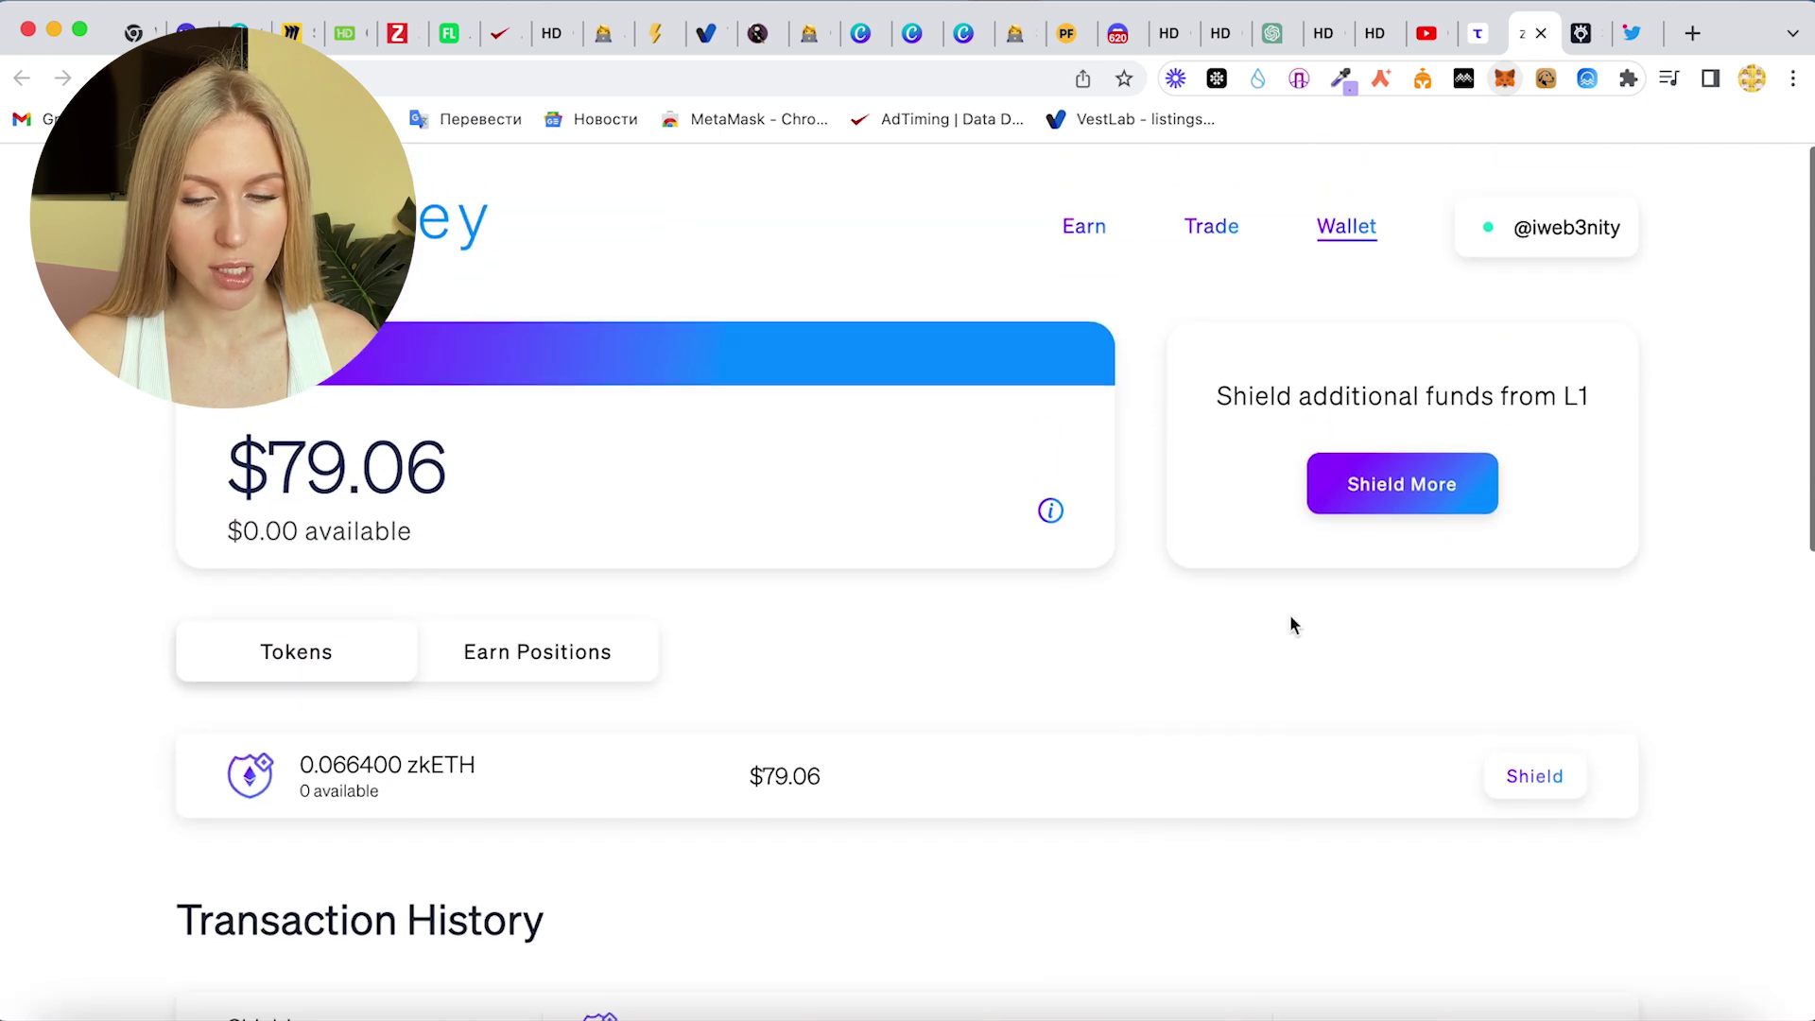
- Start another shielding of funds from L1 and set the amount to 0.035 ETH
left_click(1435, 502)
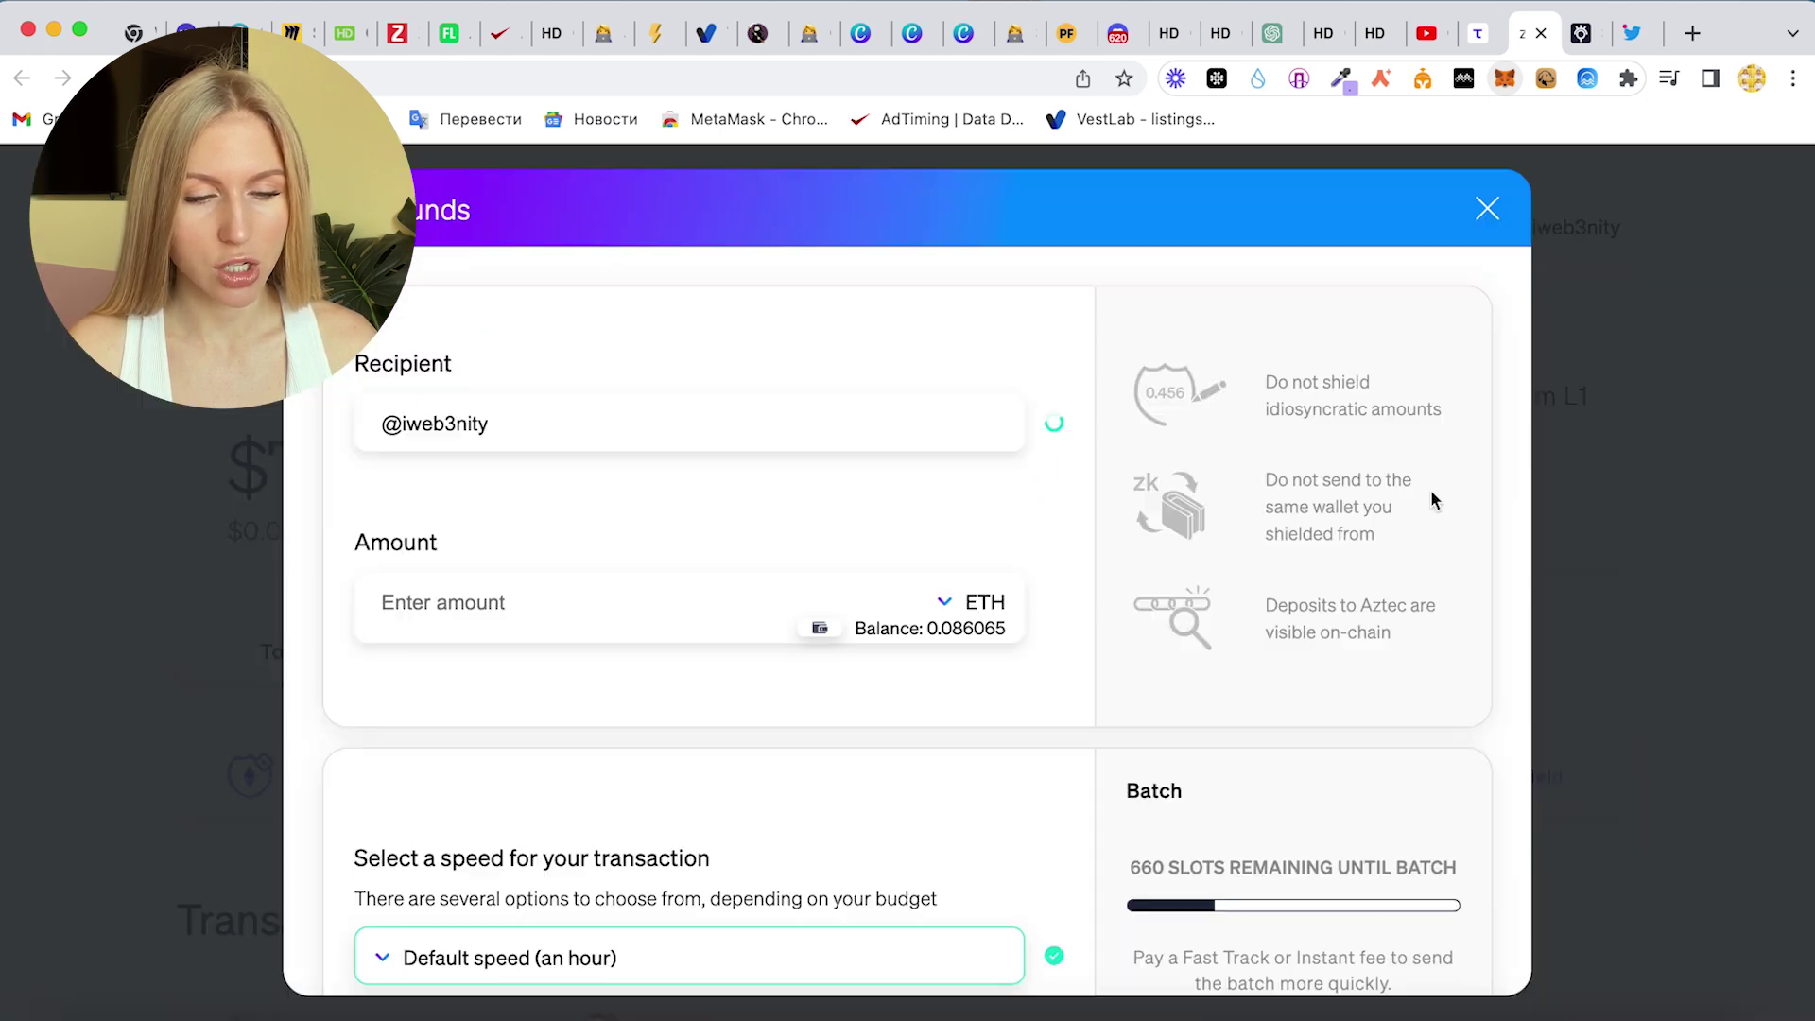
left_click(457, 618)
type("0.035")
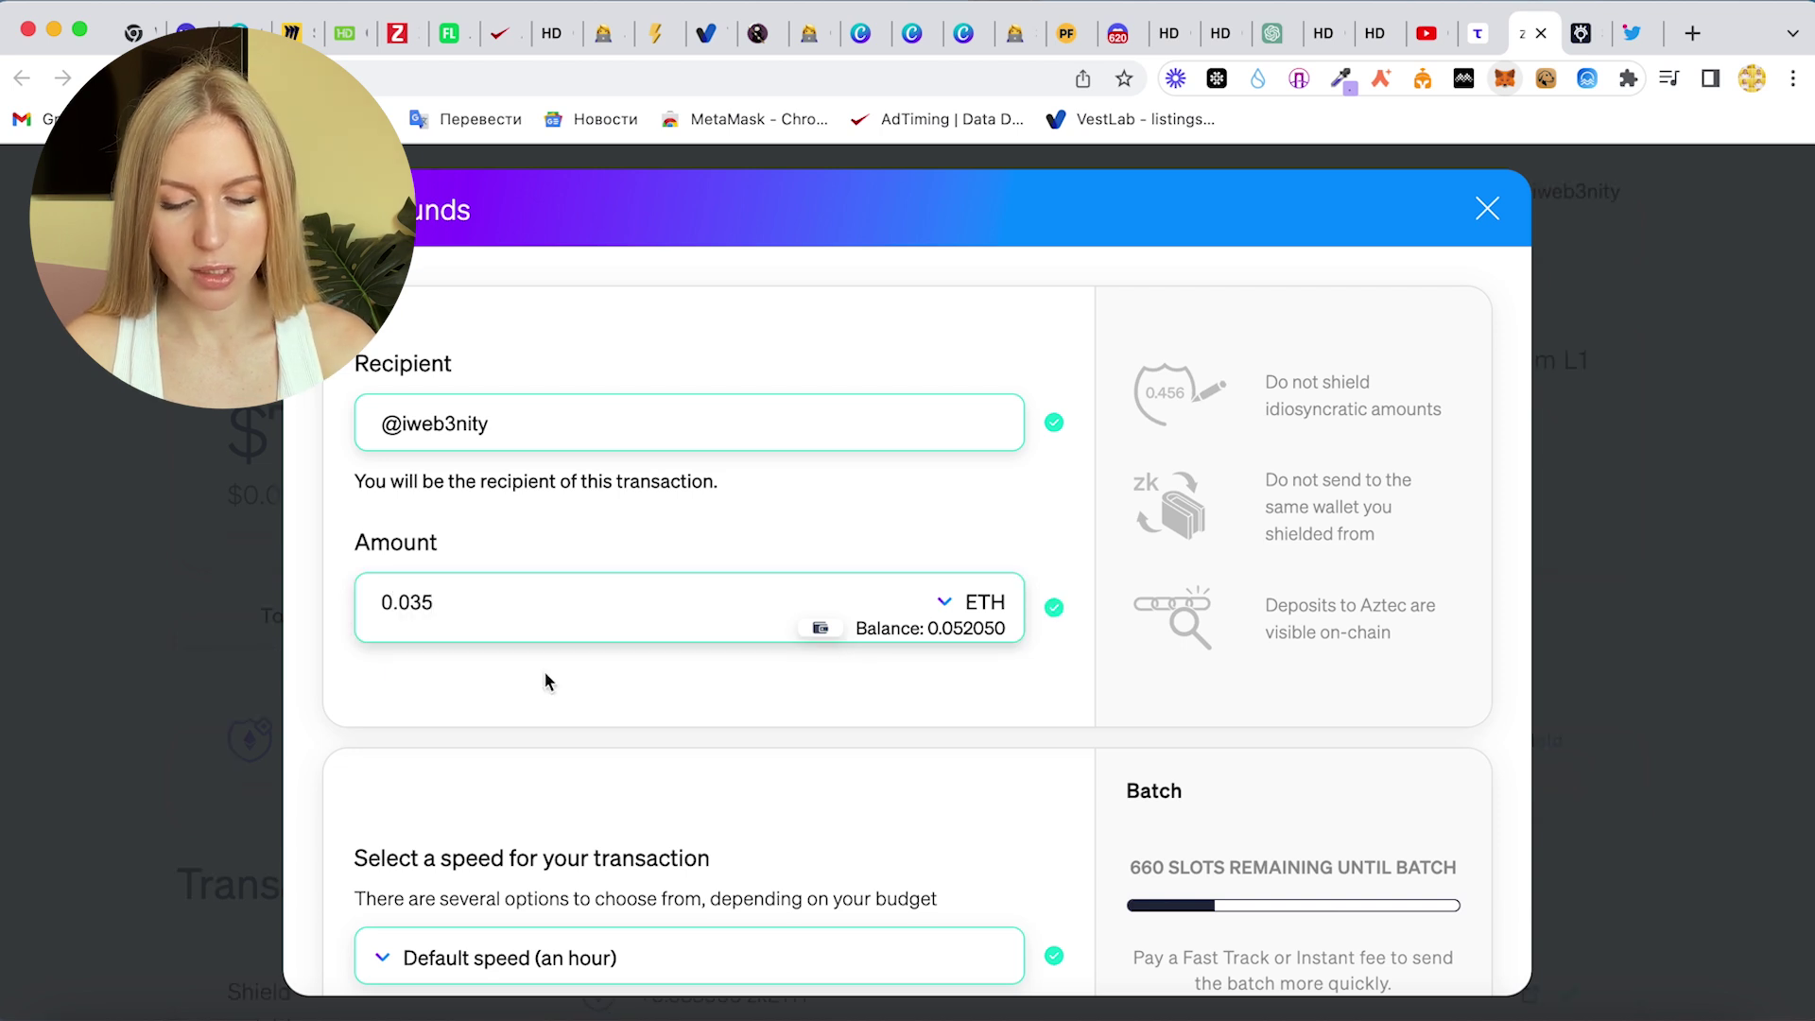
- Keep Default speed for the shield, accept the risk disclaimer, confirm the transaction and approve it in MetaMask
scroll(547, 681, "down", 3)
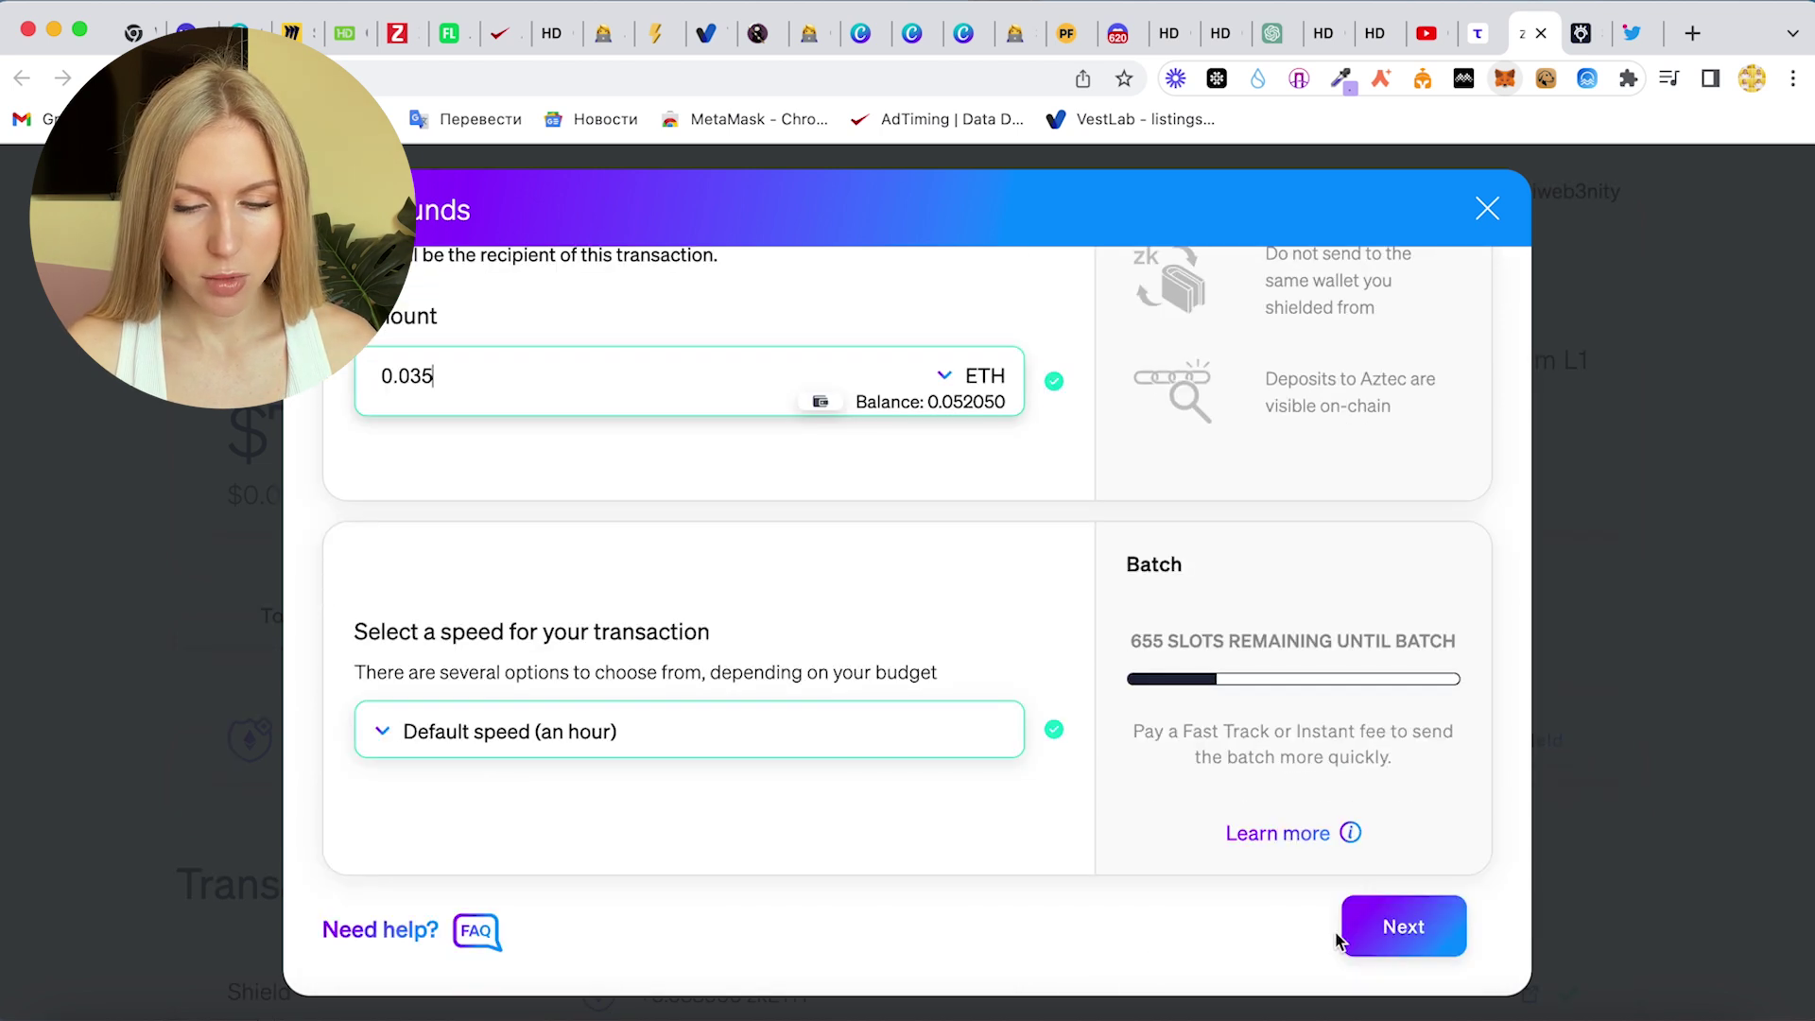
left_click(1390, 931)
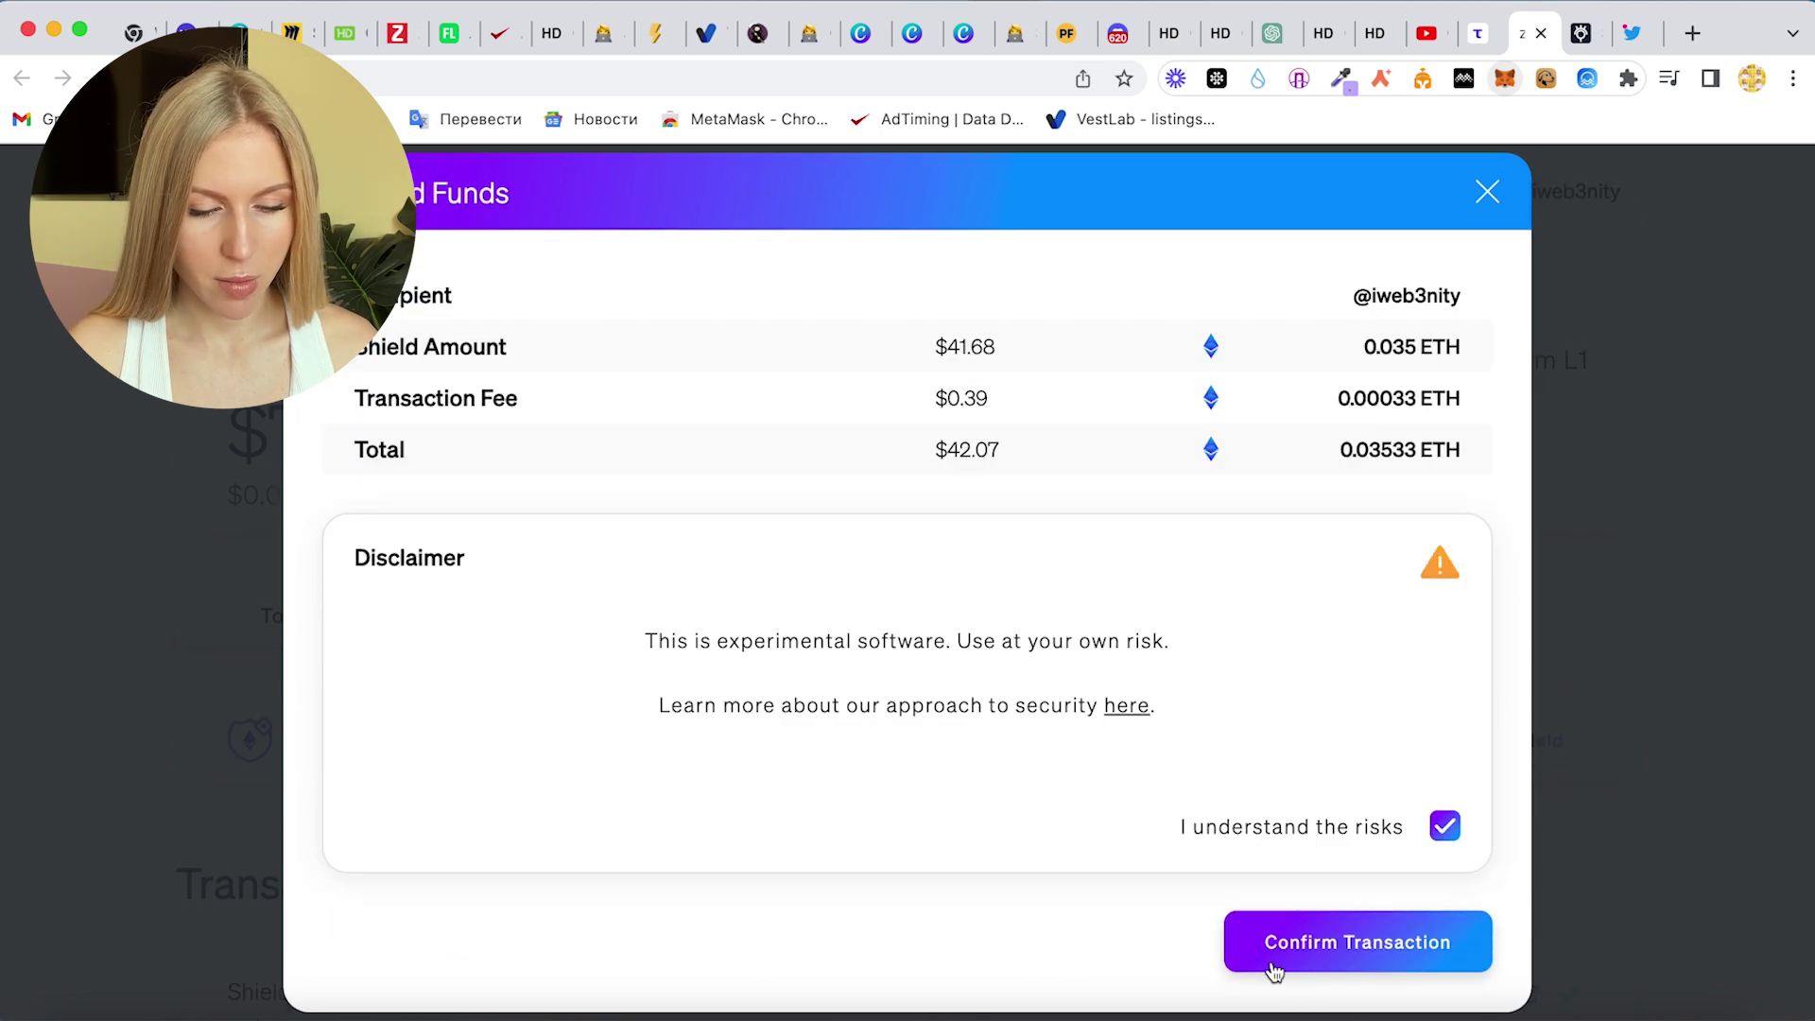
left_click(1328, 945)
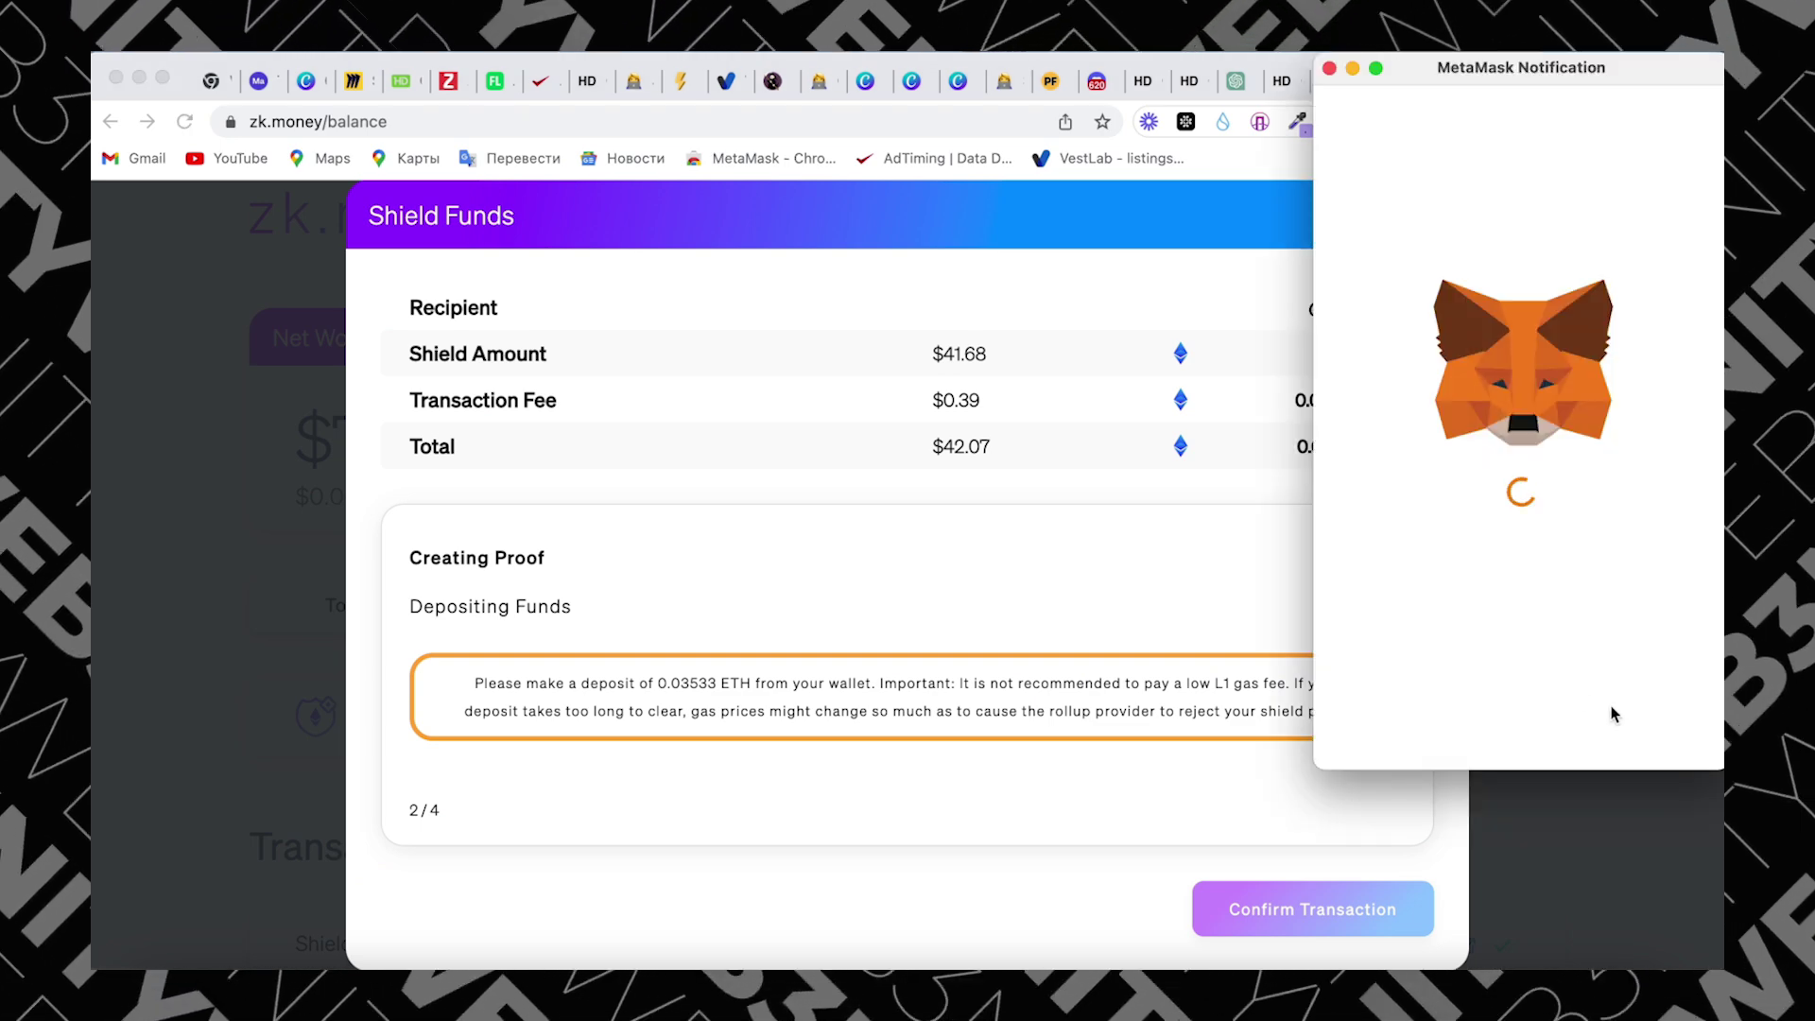
left_click(1621, 725)
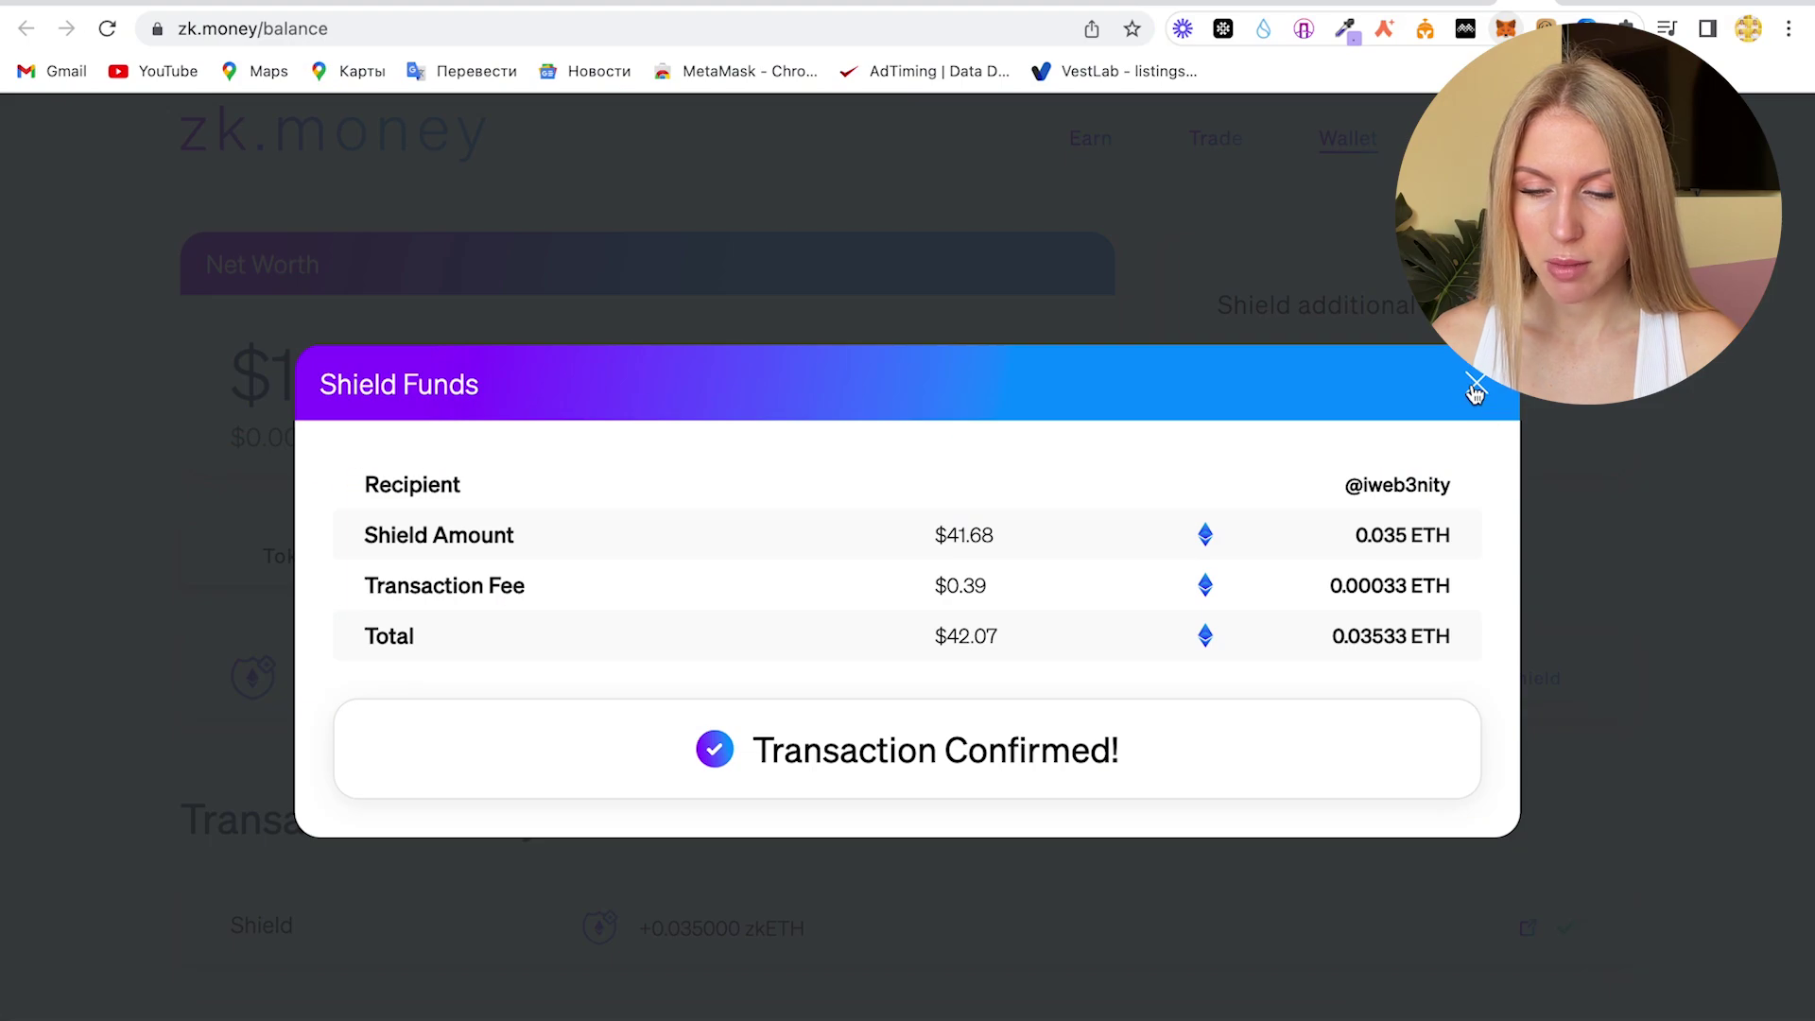
- Close the shield confirmation and examine the zkETH balance, net worth and status of each entry in the transaction history
left_click(1475, 389)
scroll(673, 698, "down", 1)
scroll(673, 698, "down", 5)
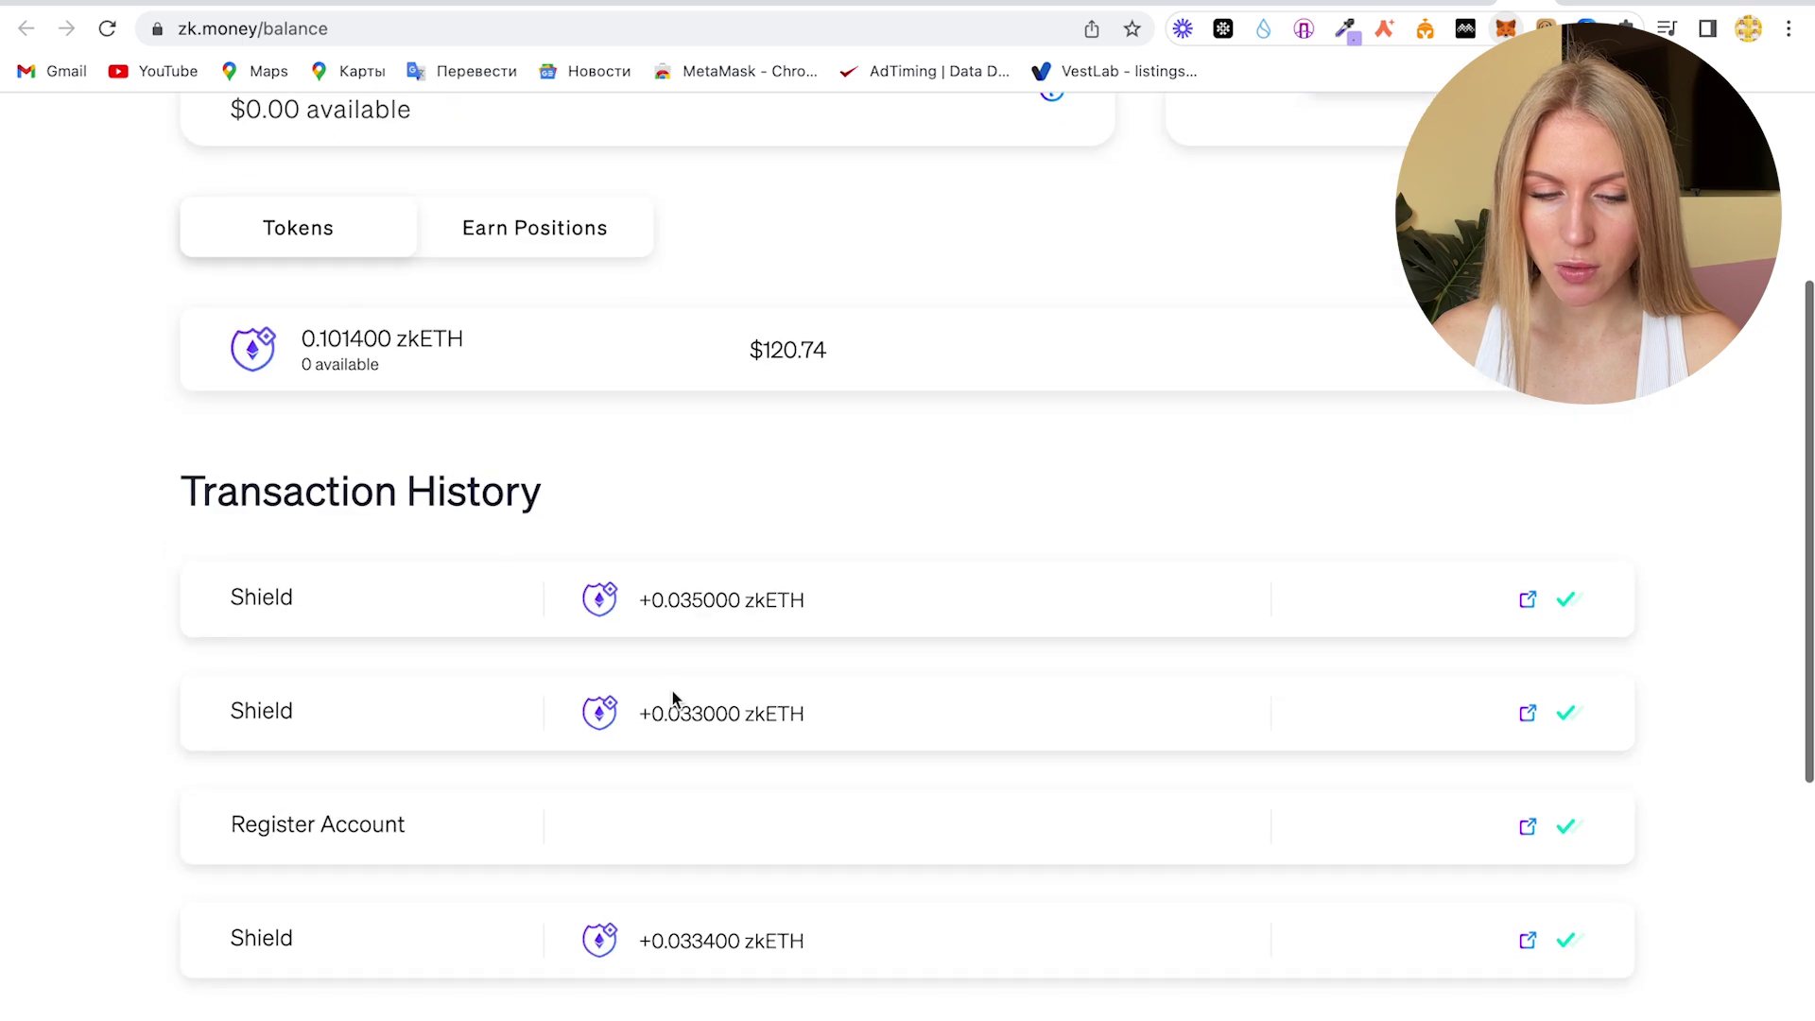
scroll(490, 474, "up", 2)
scroll(493, 468, "down", 3)
scroll(492, 468, "up", 5)
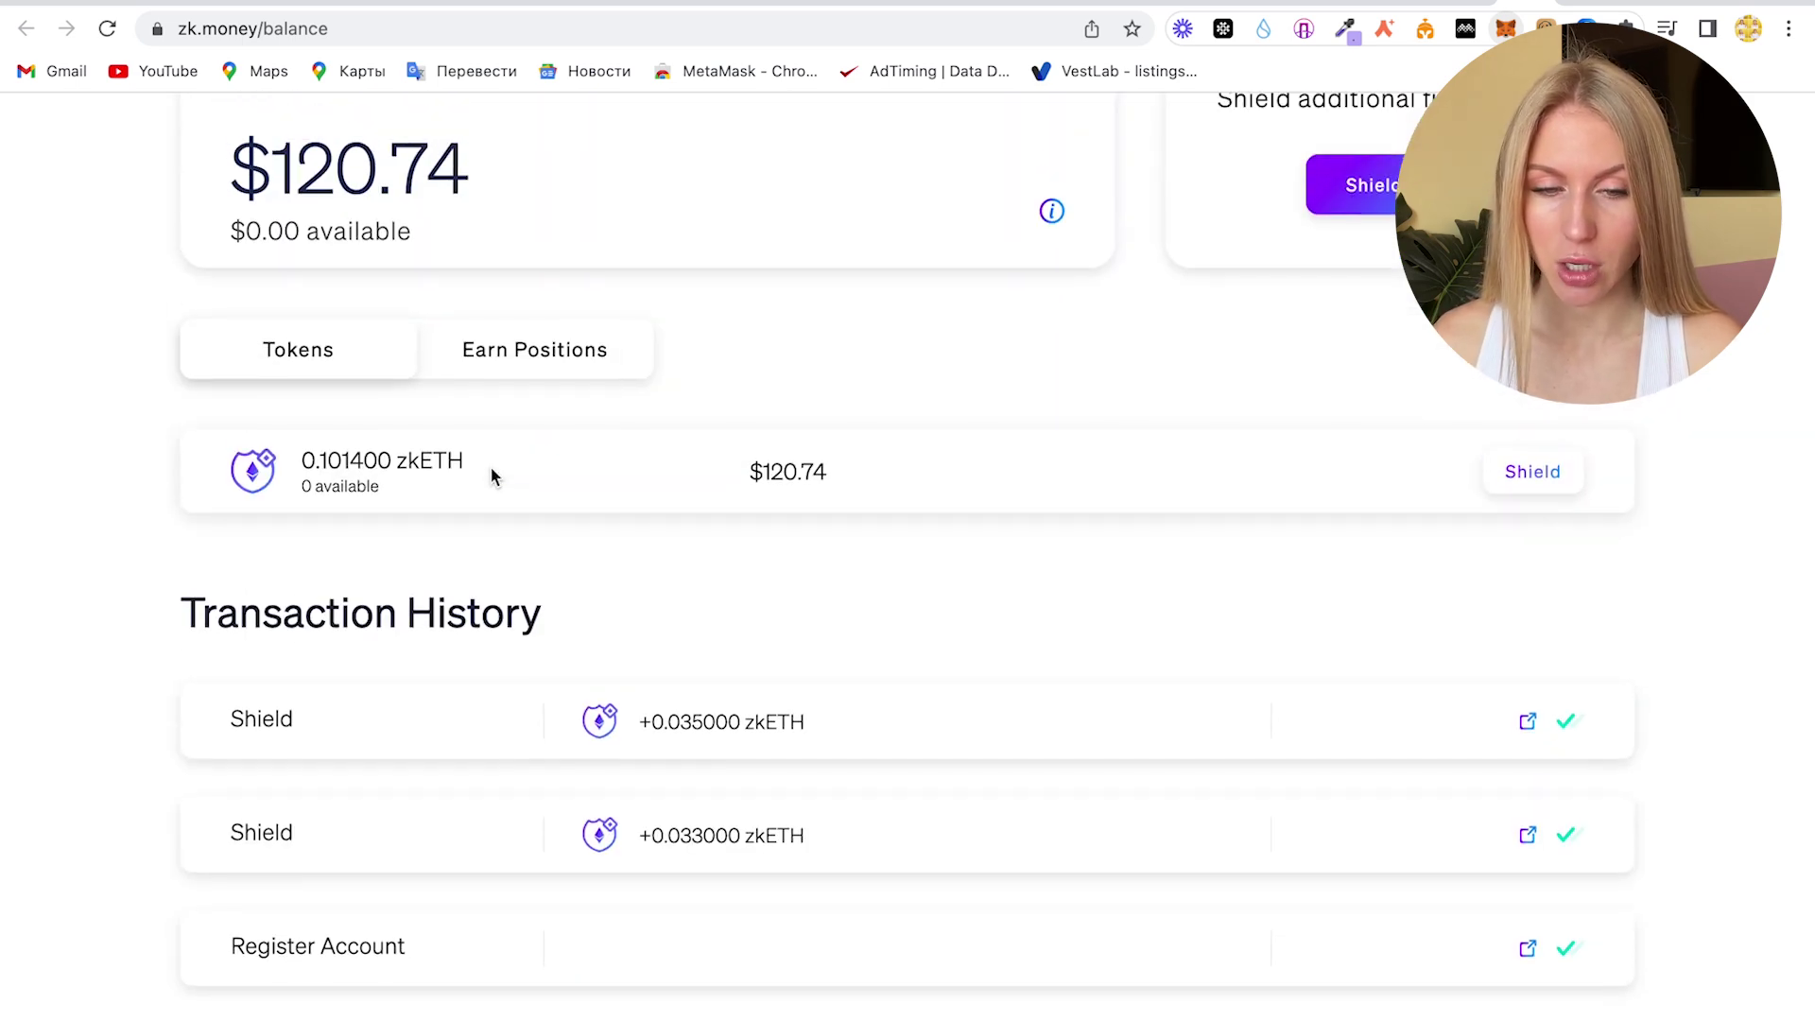
scroll(866, 395, "up", 2)
scroll(866, 395, "down", 4)
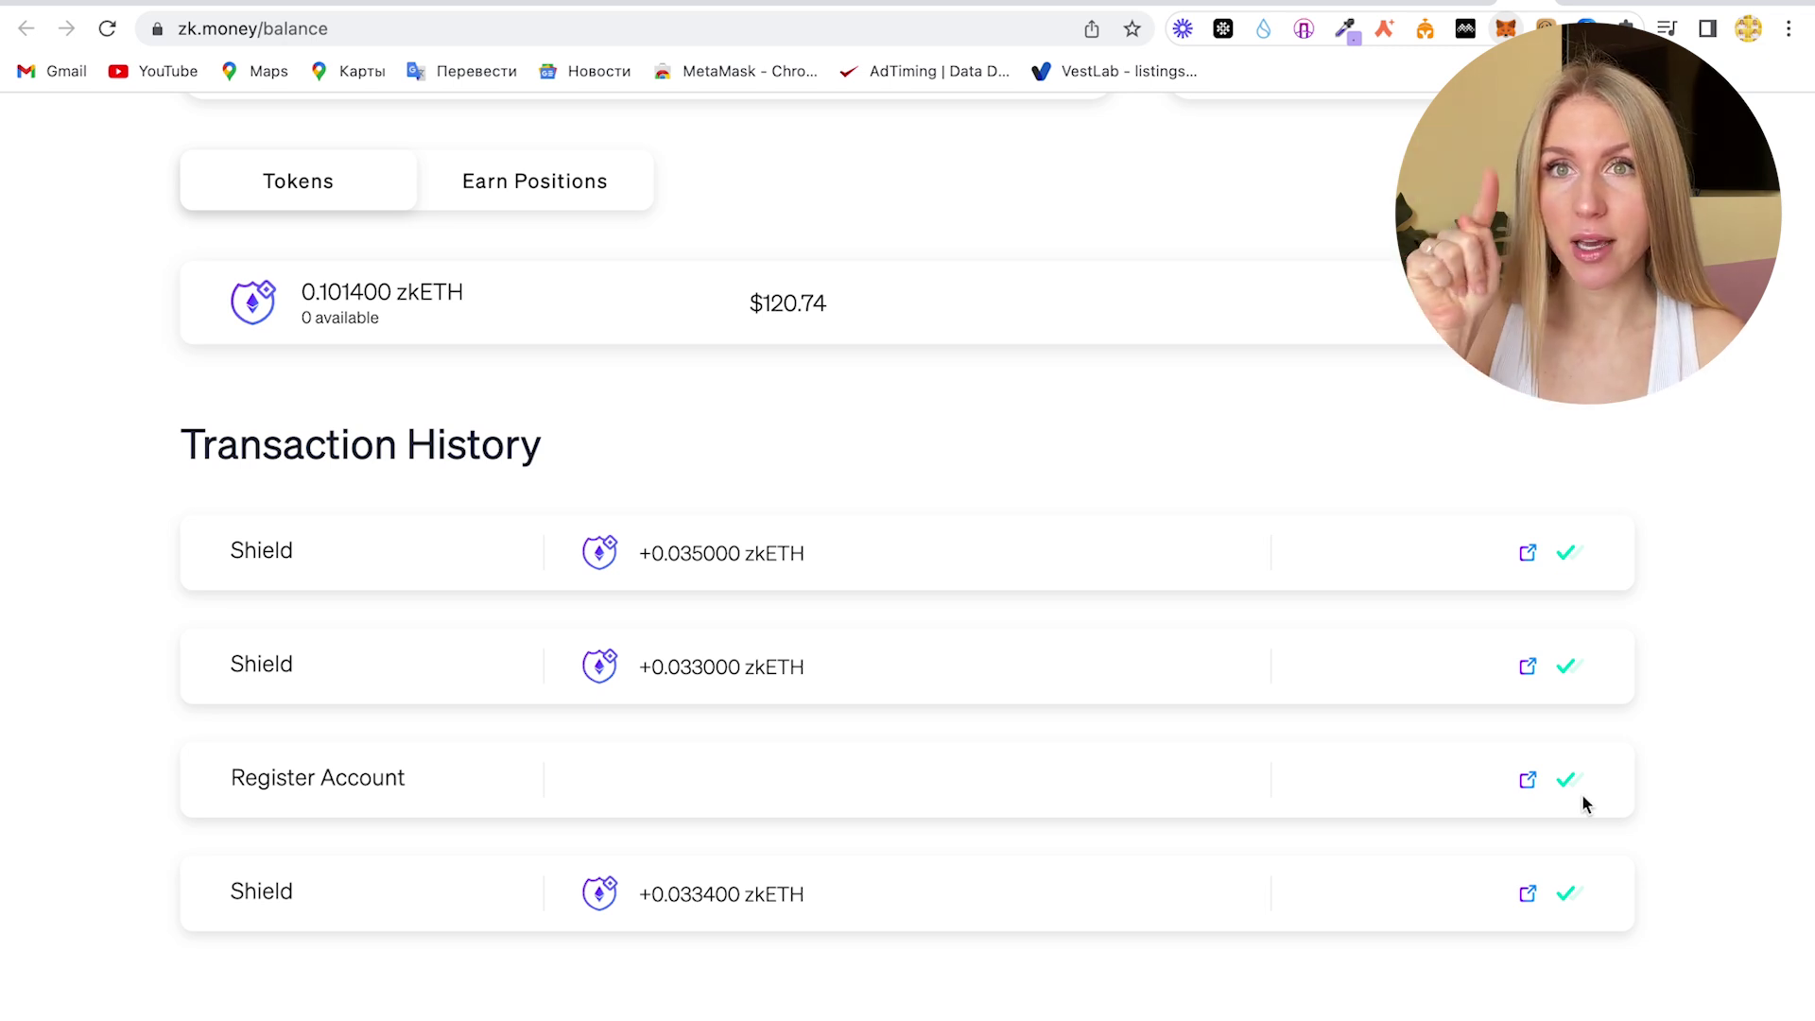
scroll(1136, 480, "up", 1)
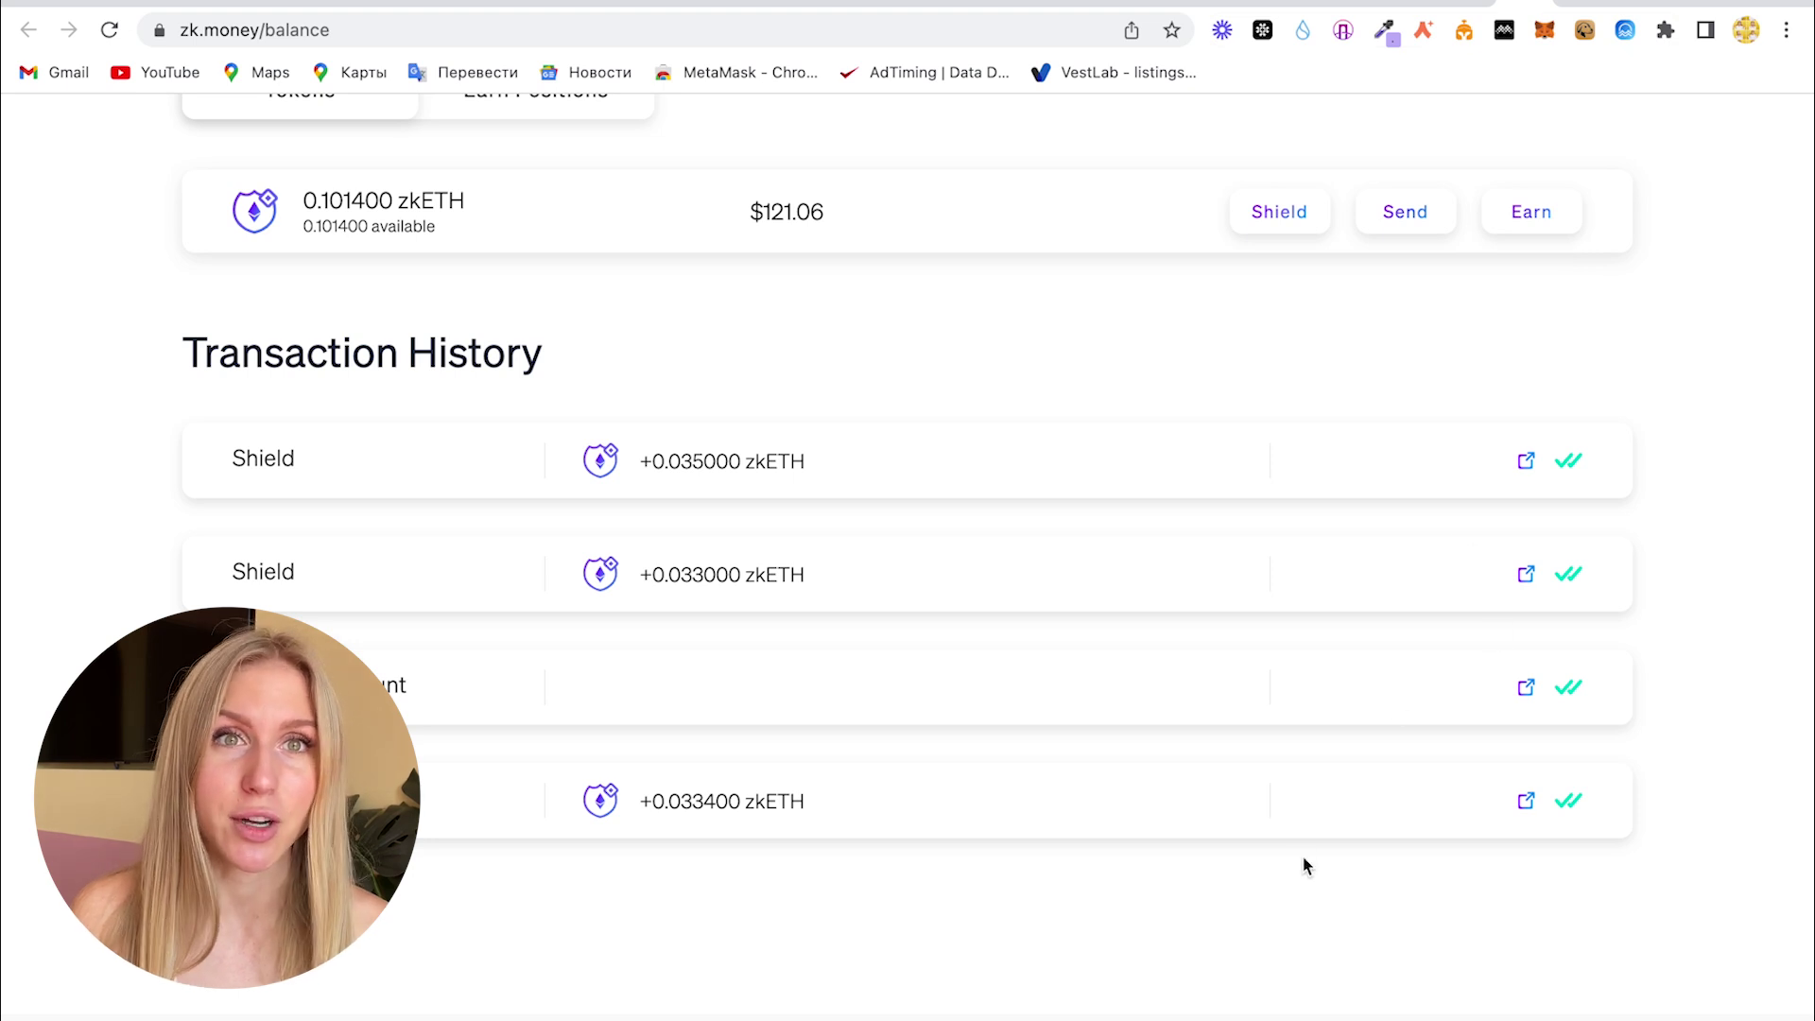
scroll(1303, 865, "down", 1)
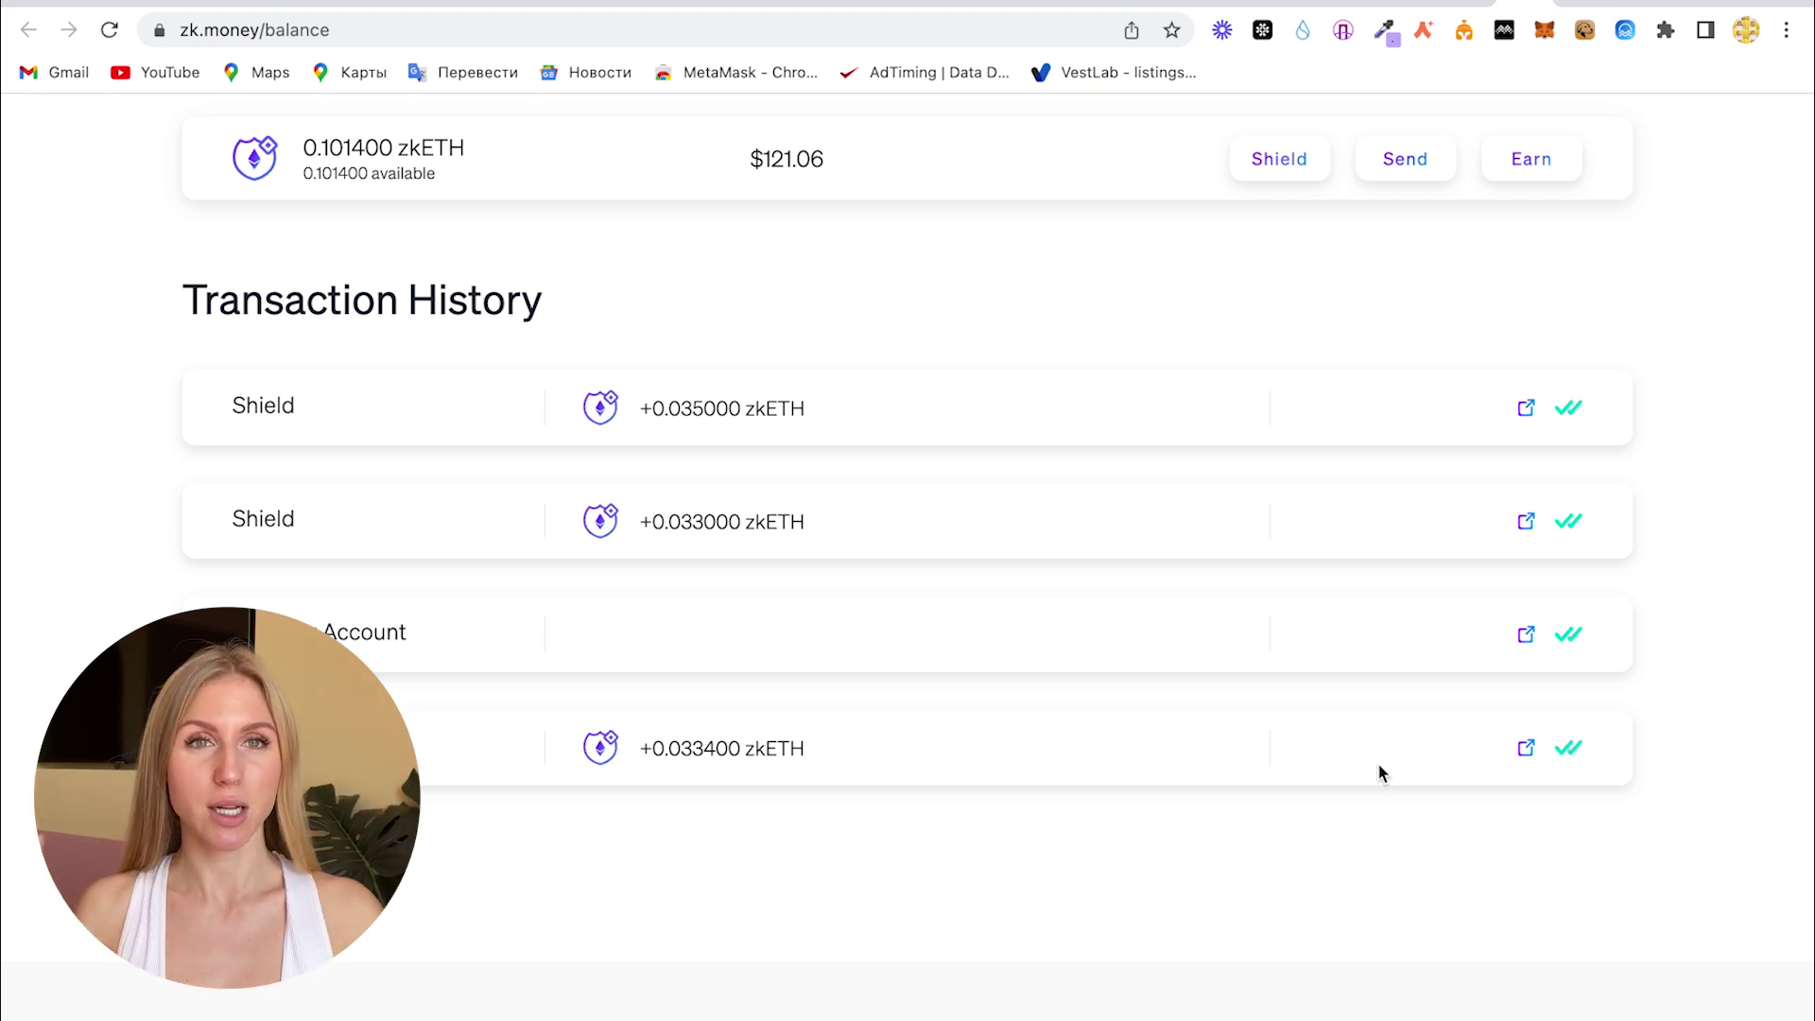
scroll(1381, 671, "up", 3)
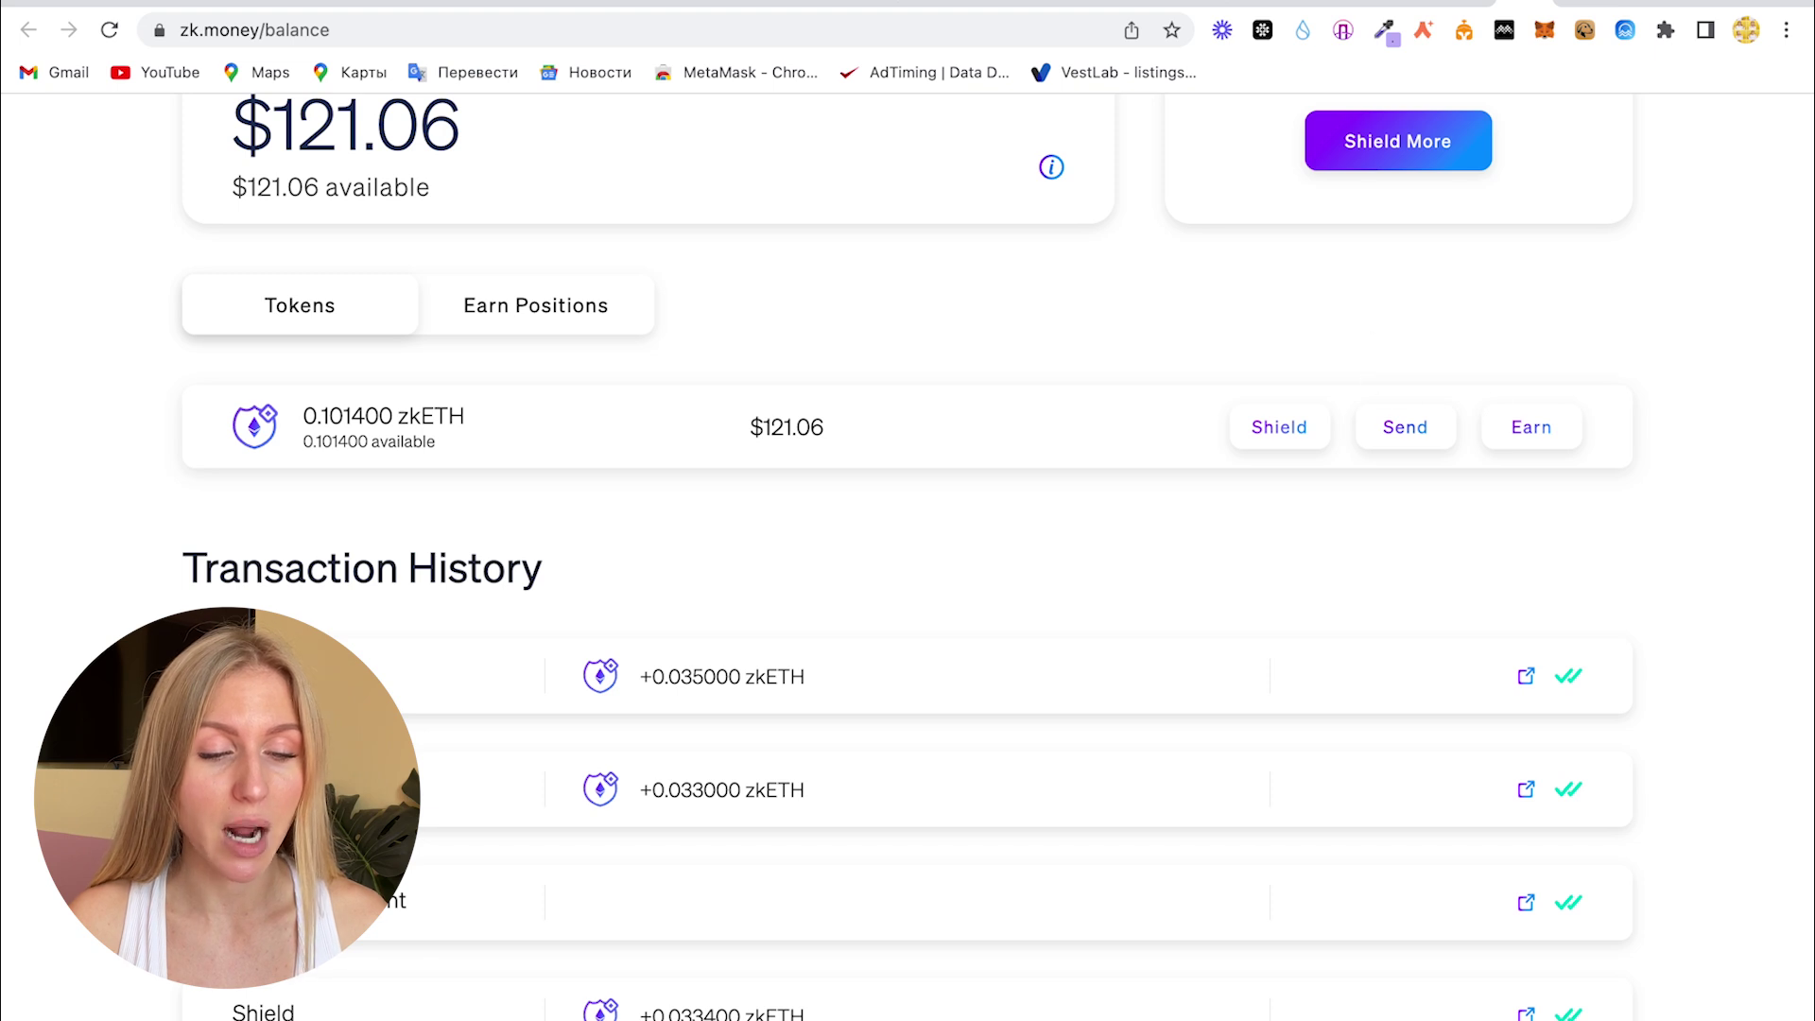
- Start a Send to L2 transfer of zkETH, paste the recipient's Aztec address and set the amount to 0.001
left_click(1402, 433)
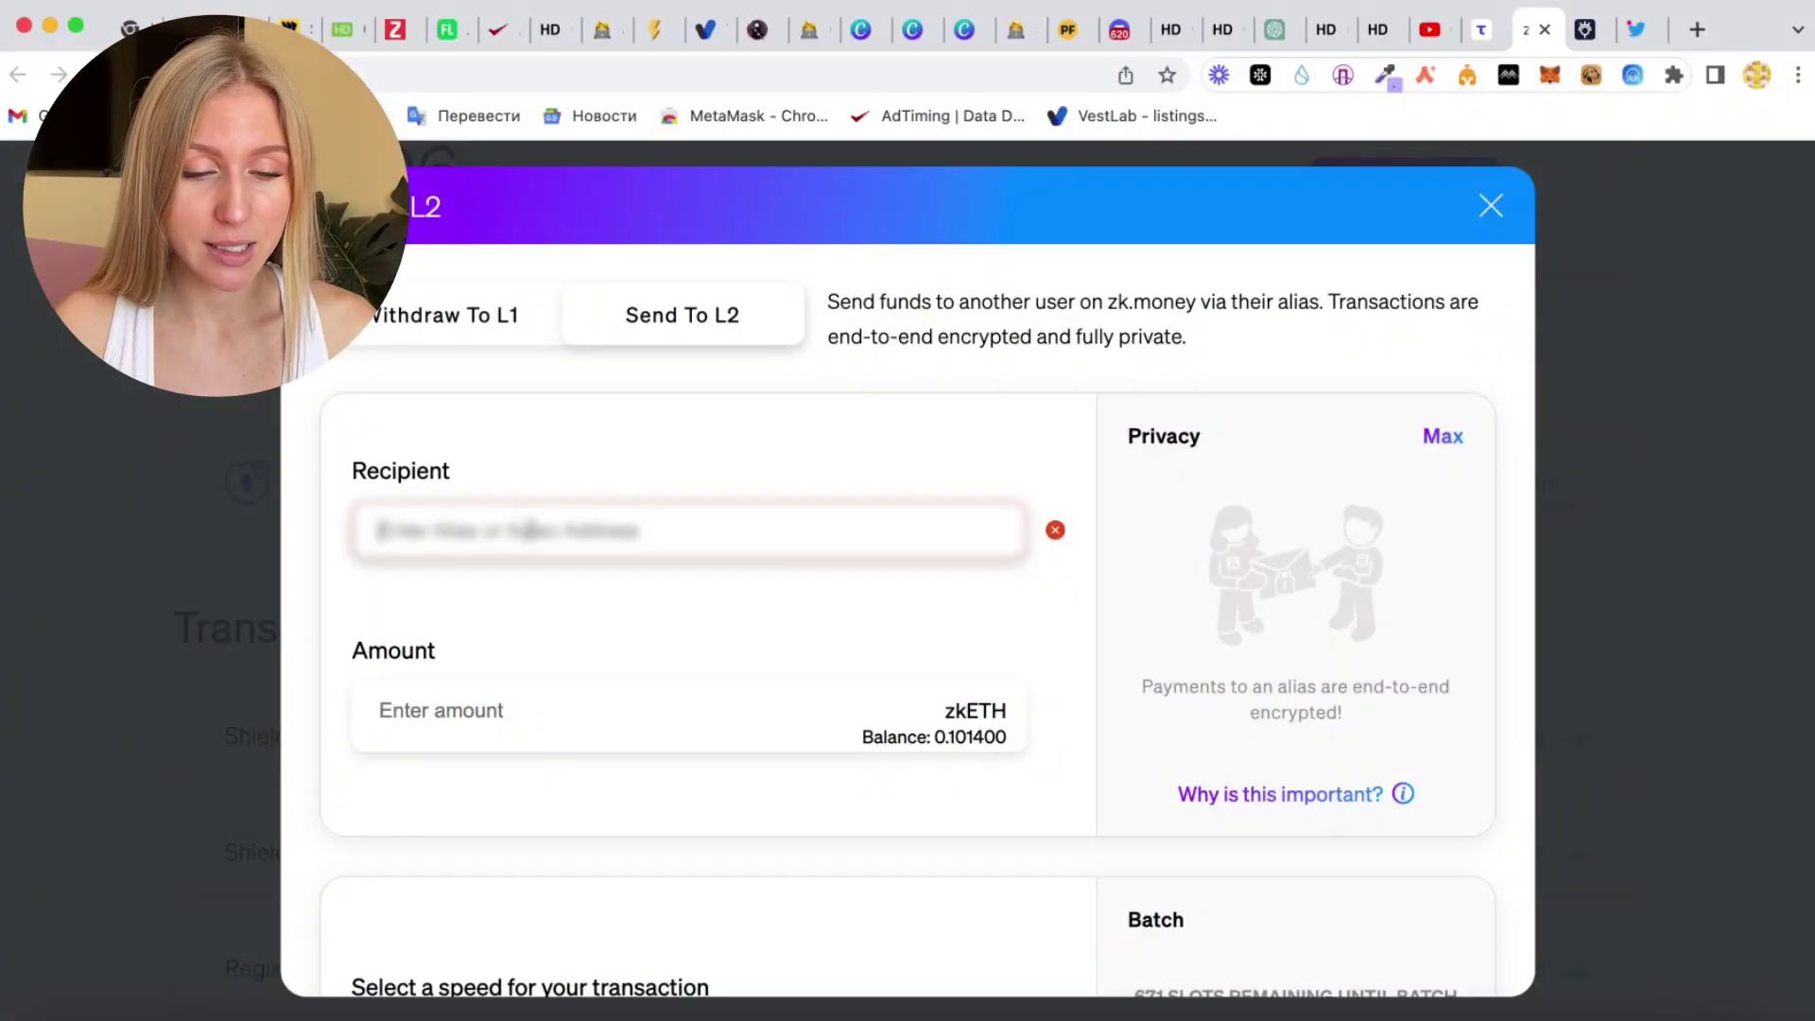
key("ctrl+v")
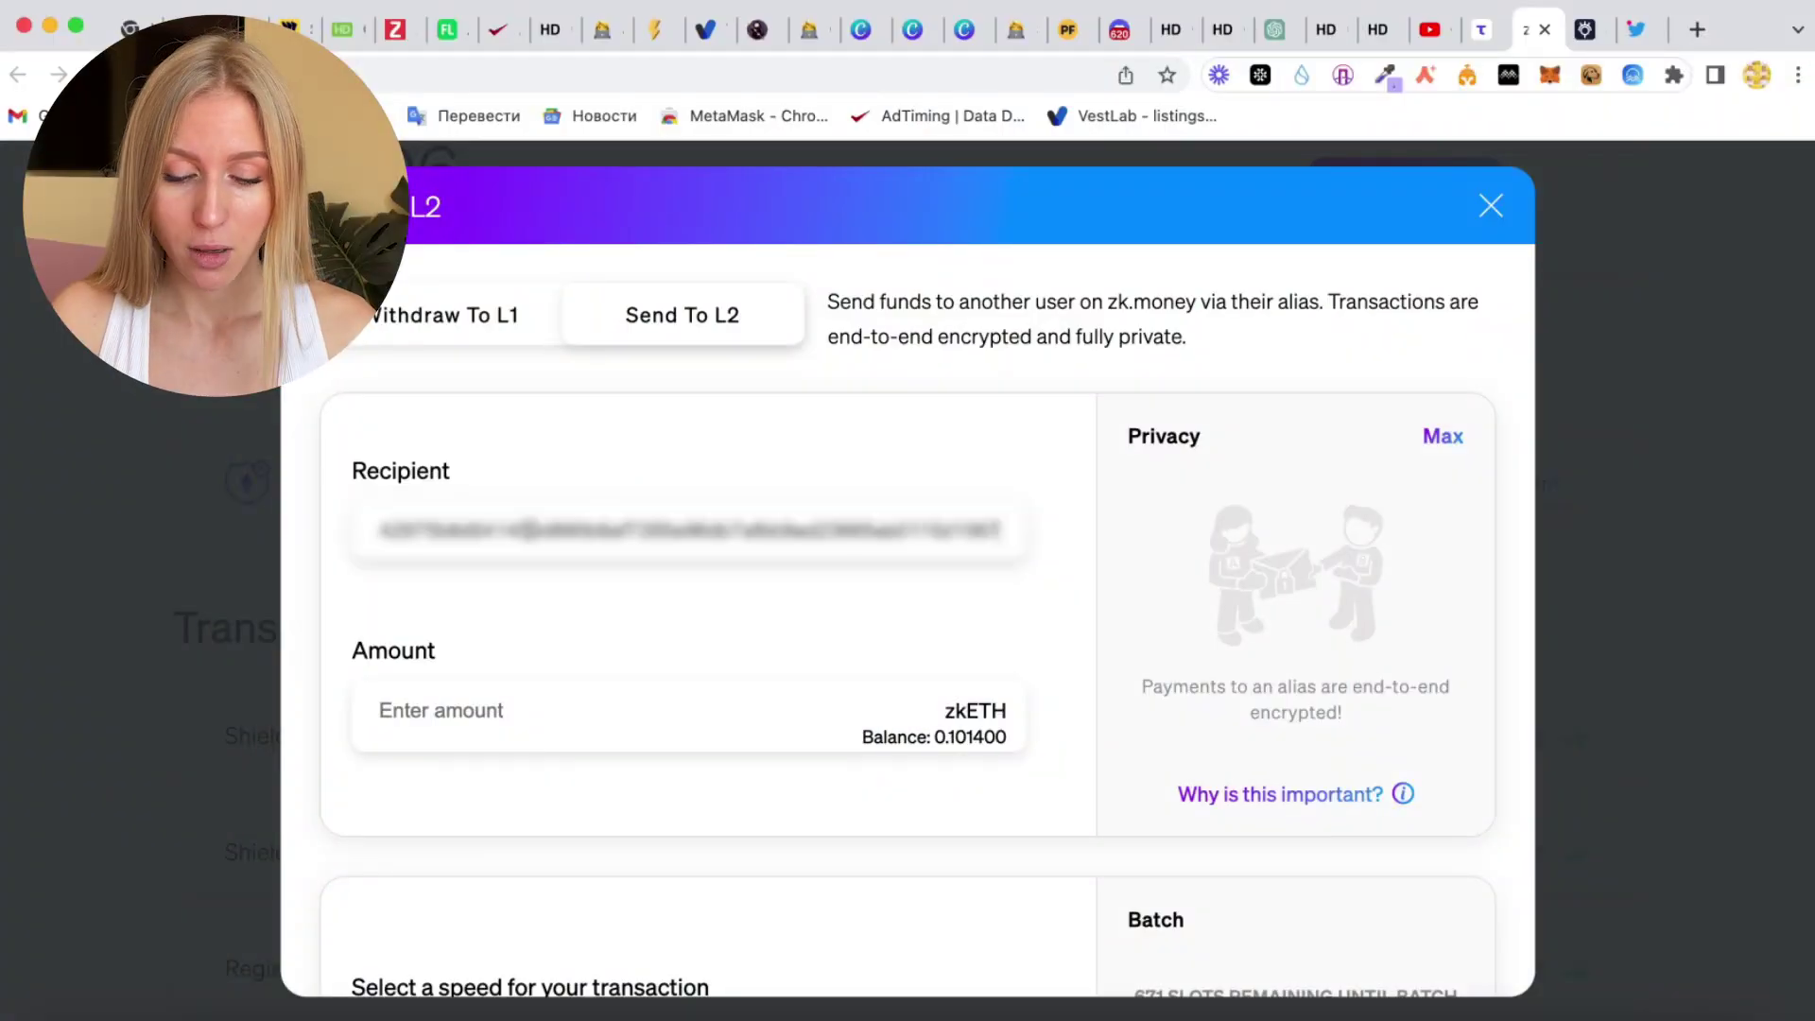
scroll(672, 632, "down", 1)
left_click(445, 659)
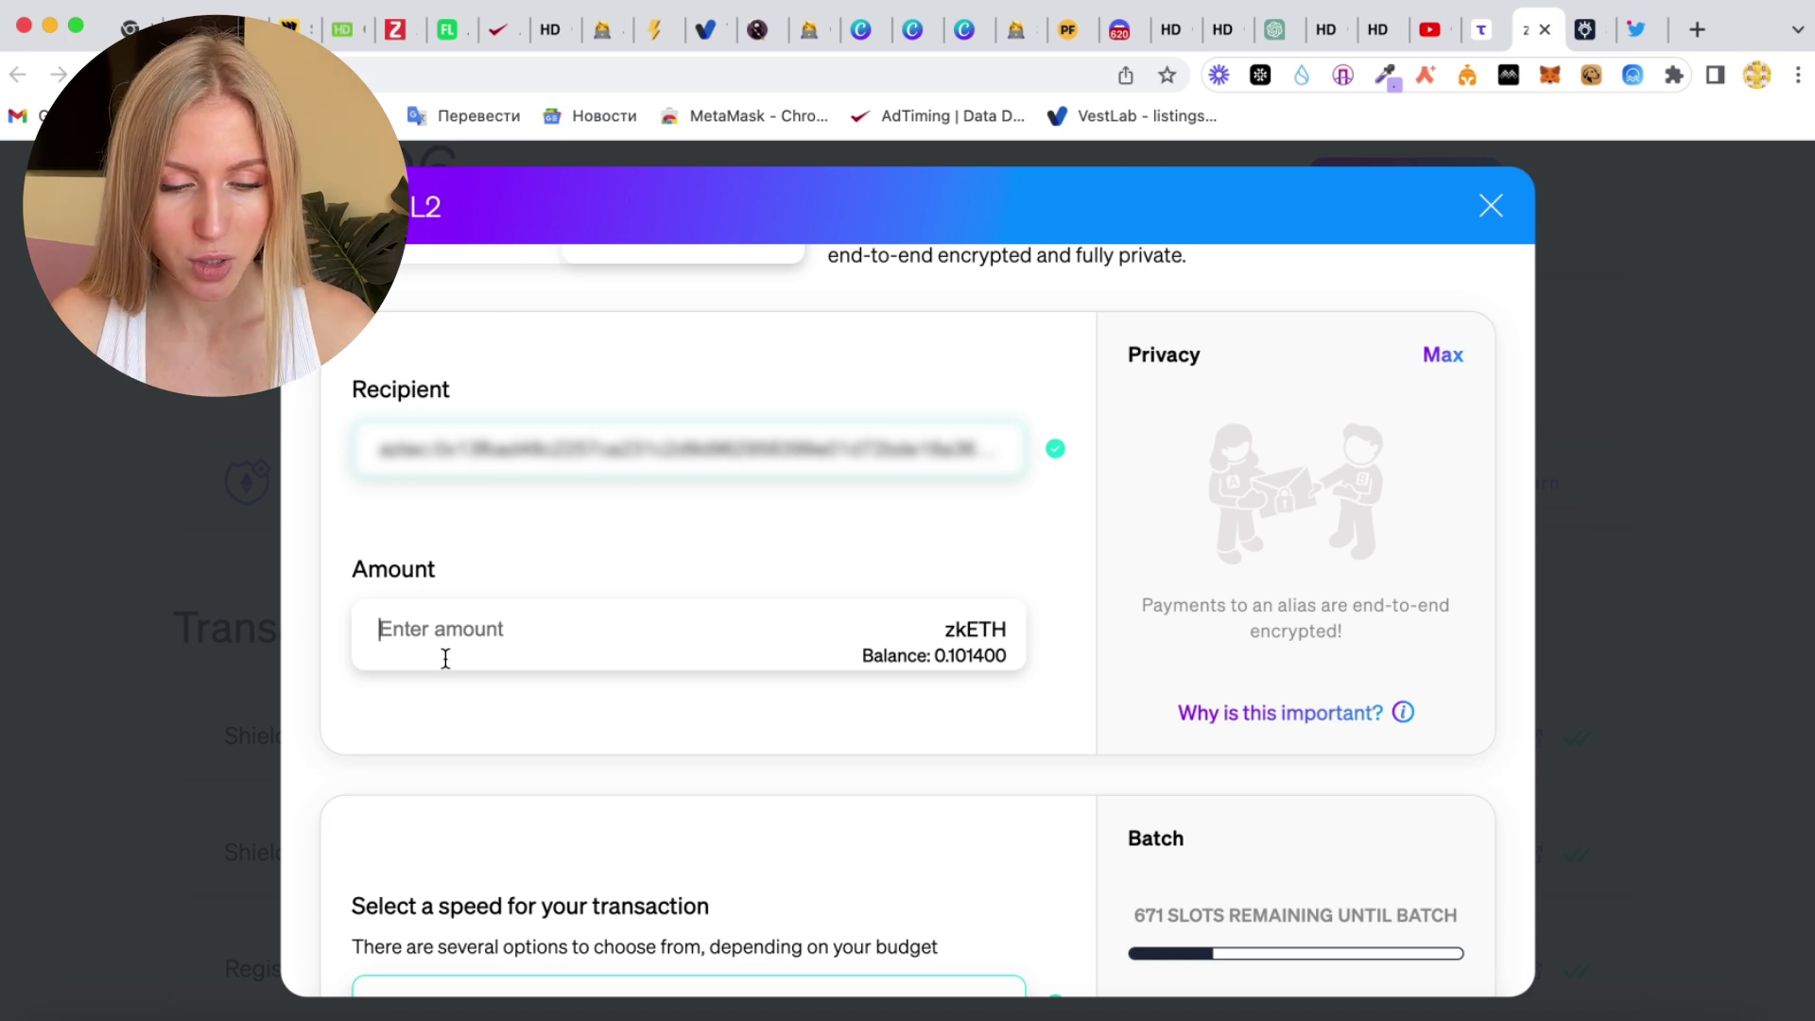
type("0.001")
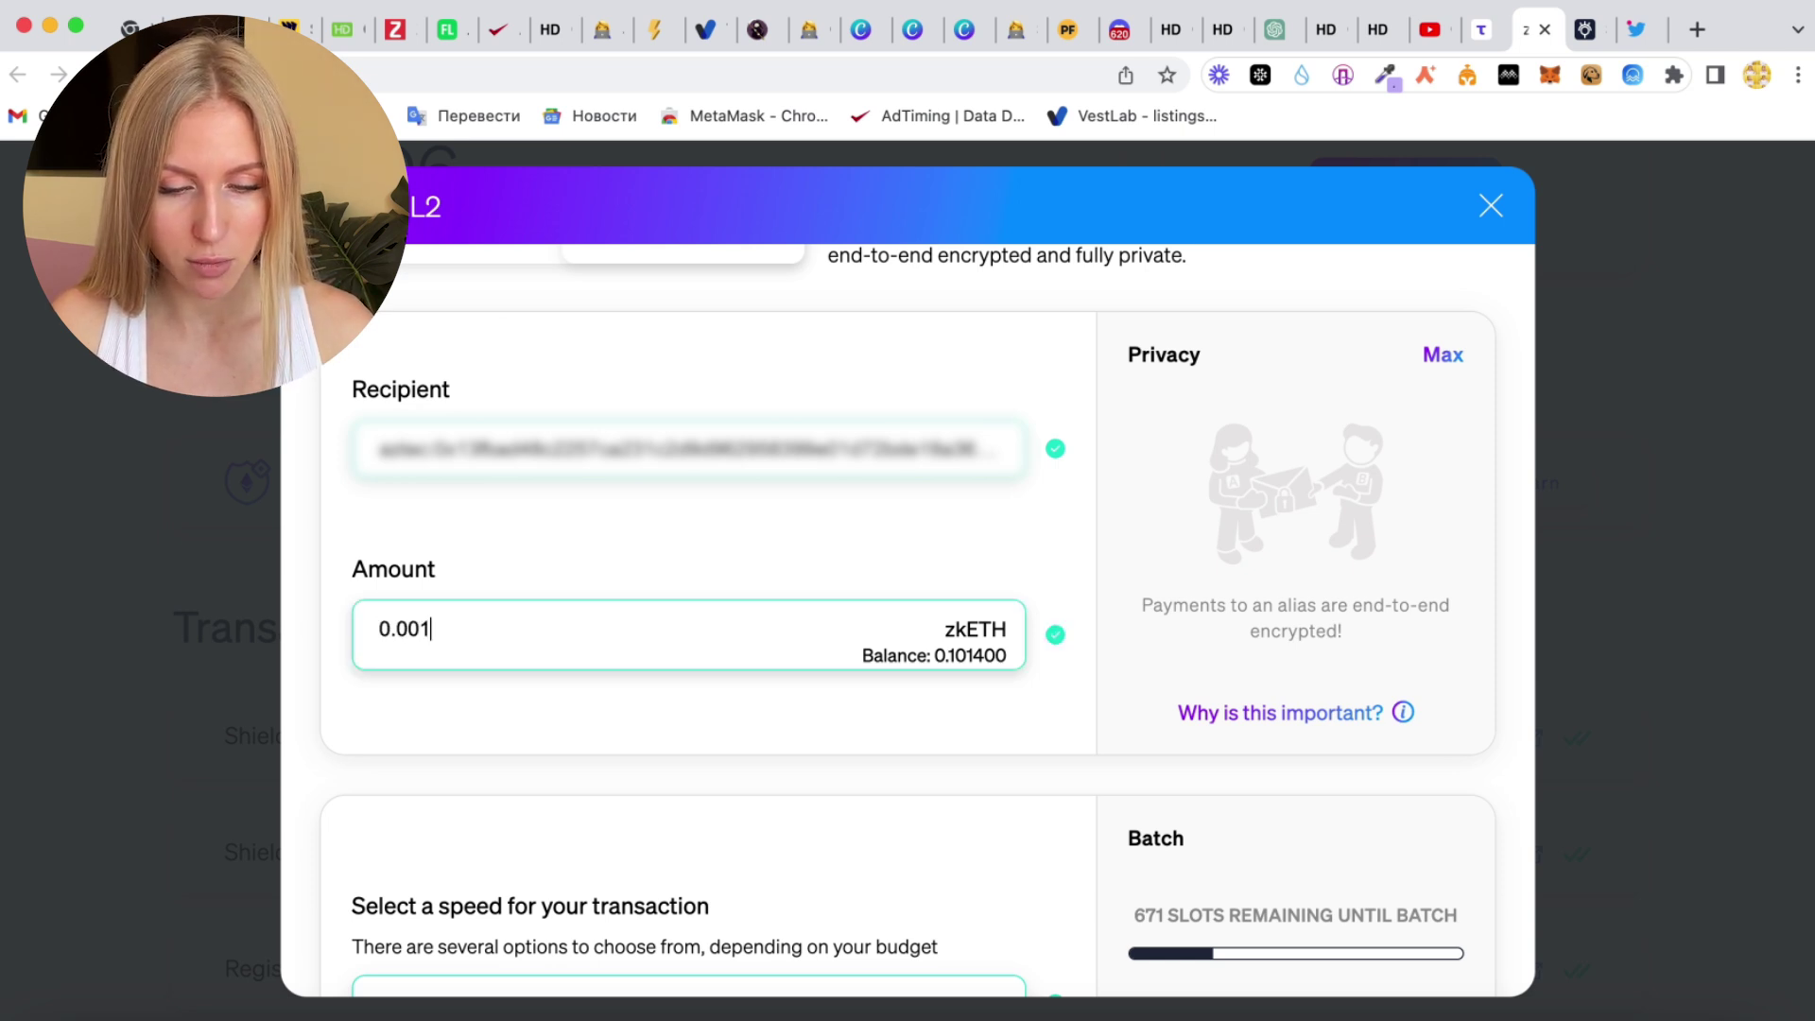
- Submit the L2 transfer at Default speed, accepting the risk disclaimer and signing in MetaMask, and check its transaction history entry
scroll(398, 669, "down", 3)
left_click(401, 715)
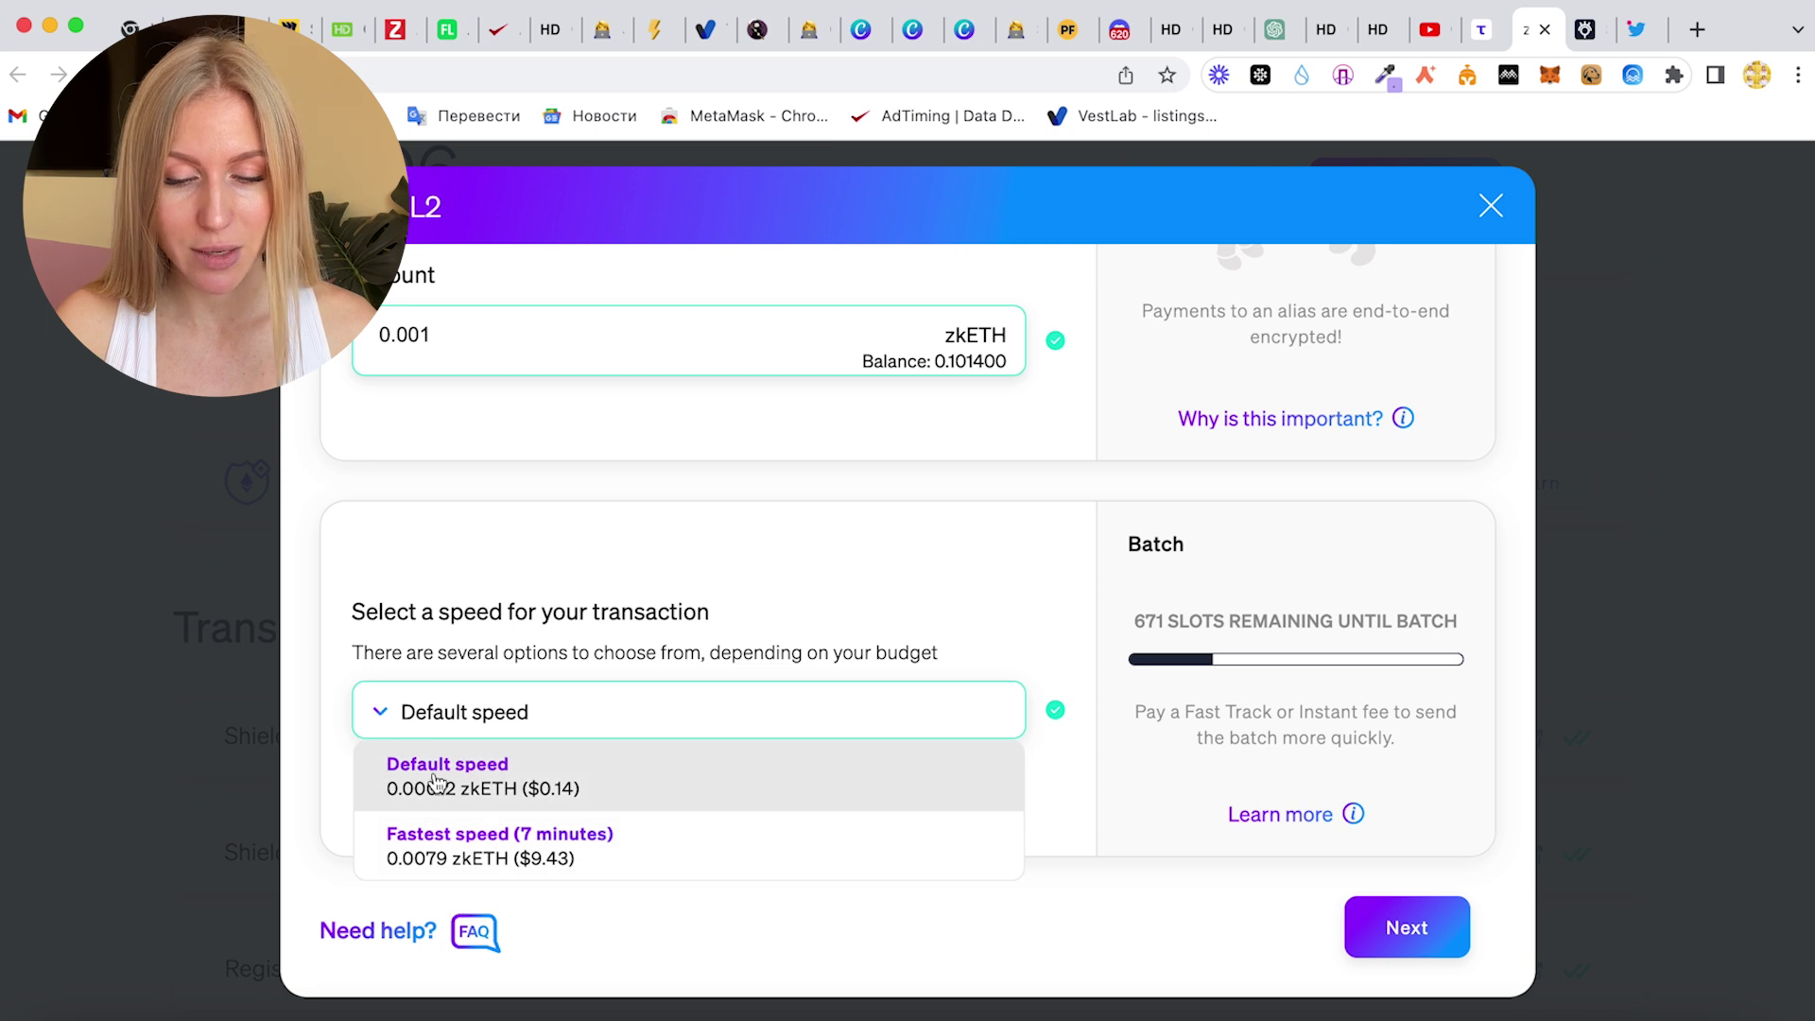
left_click(388, 714)
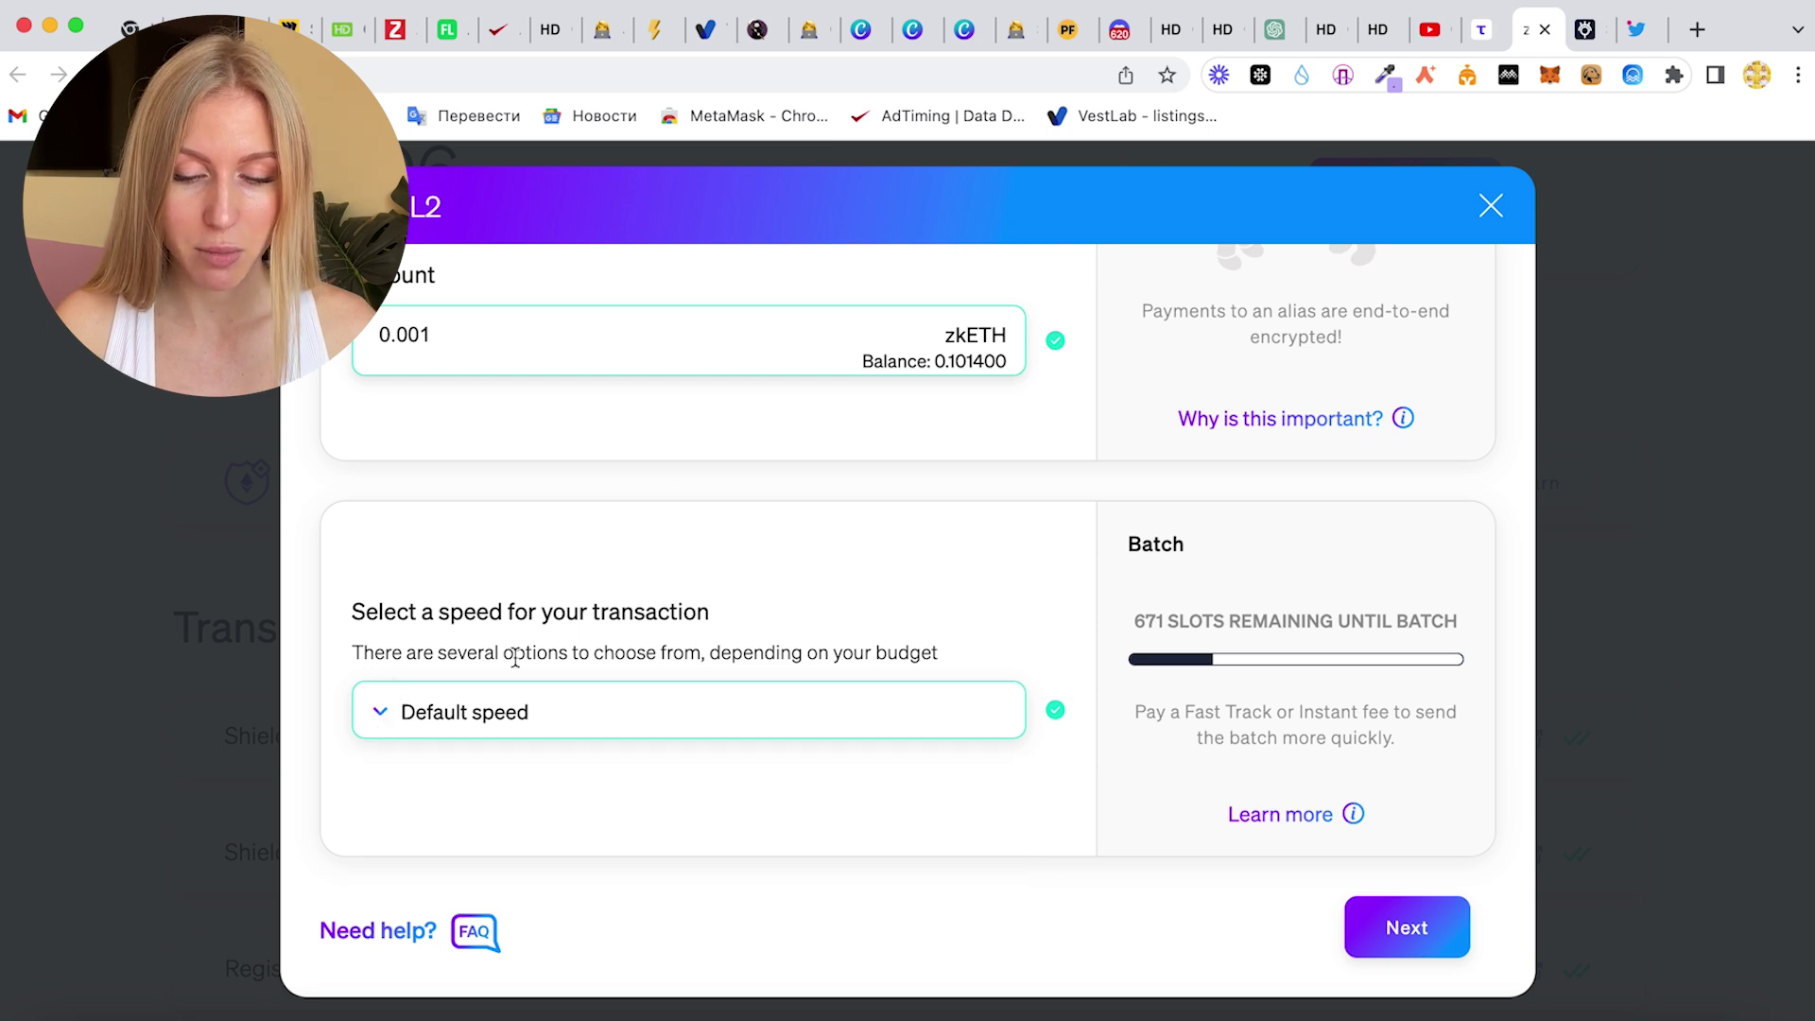
left_click(1409, 925)
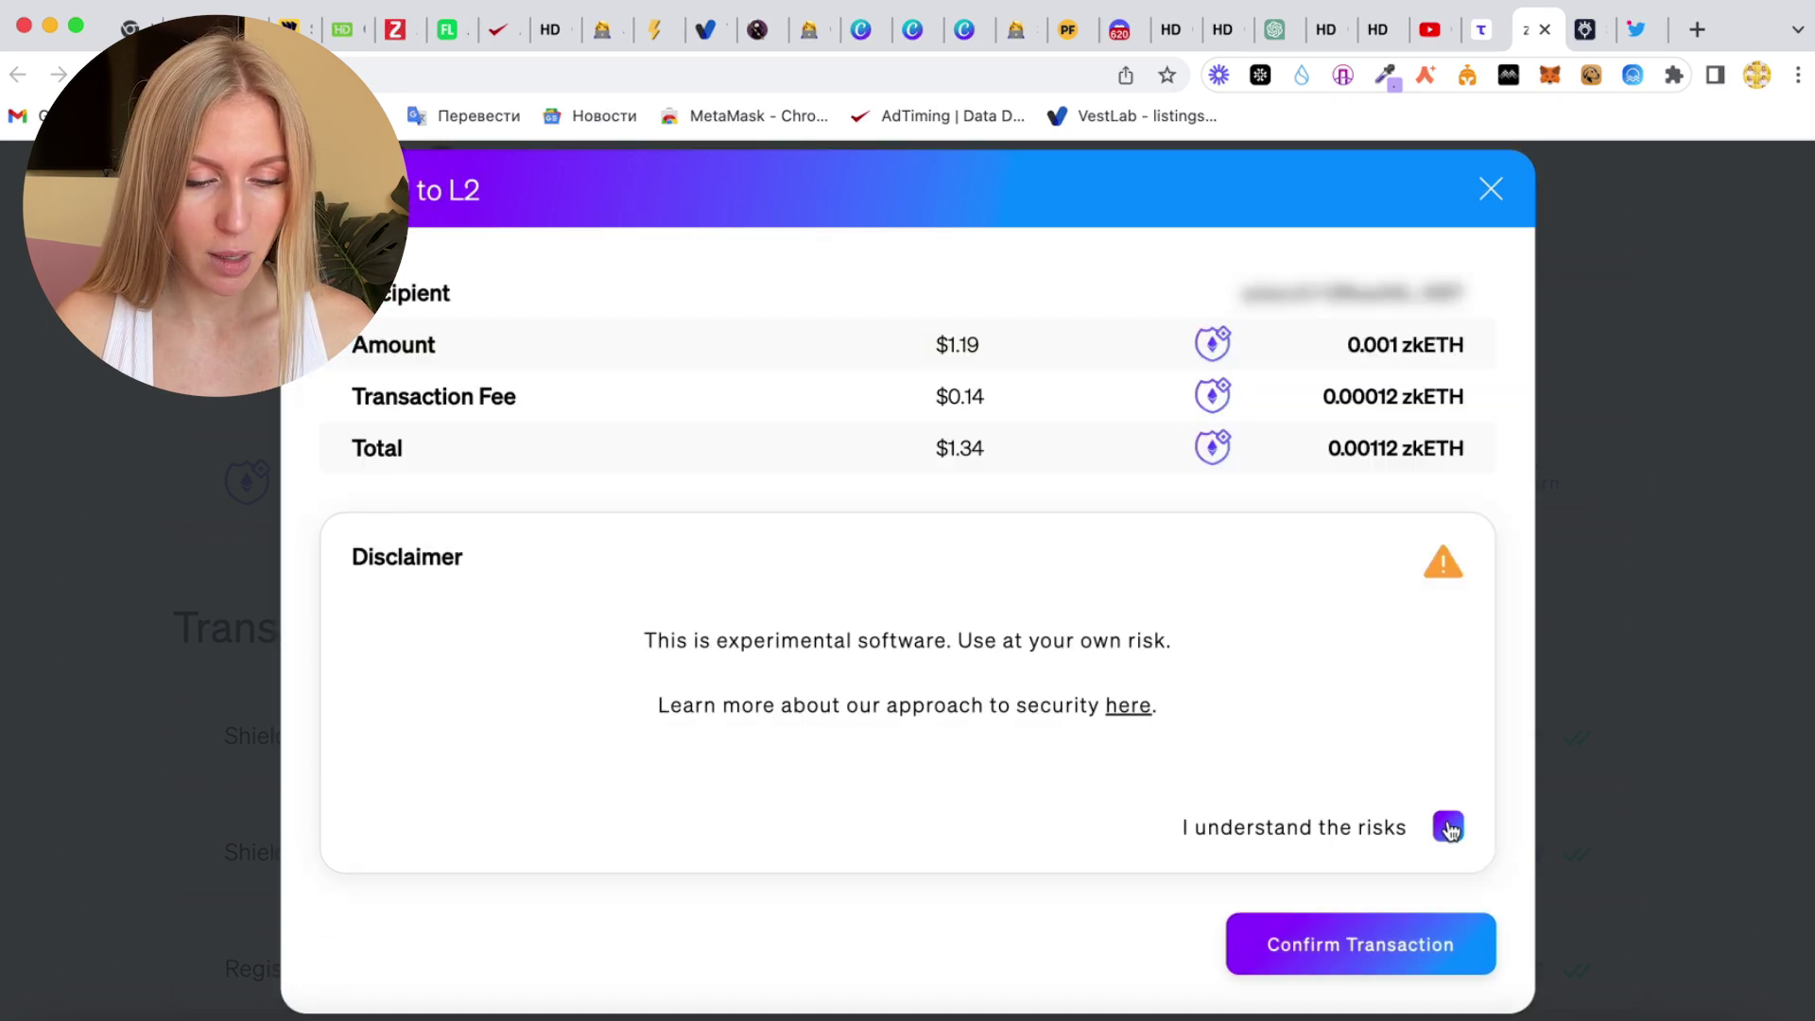
left_click(1307, 955)
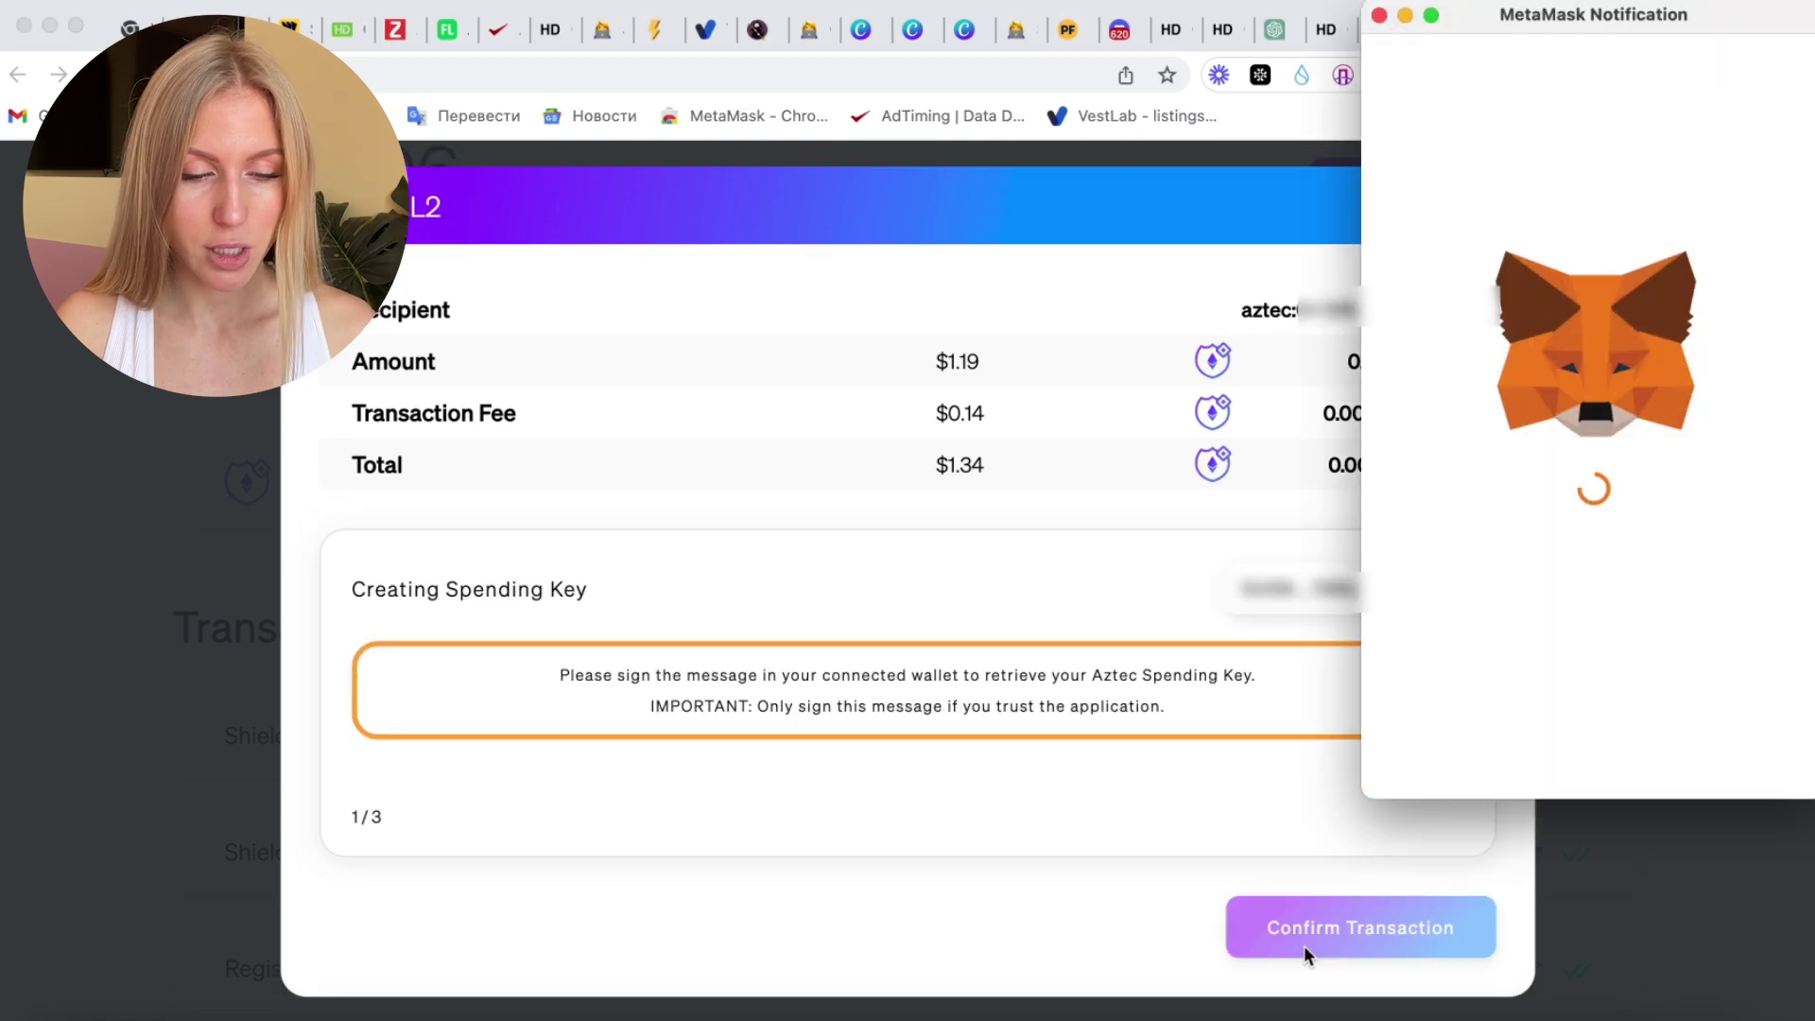
left_click(1722, 734)
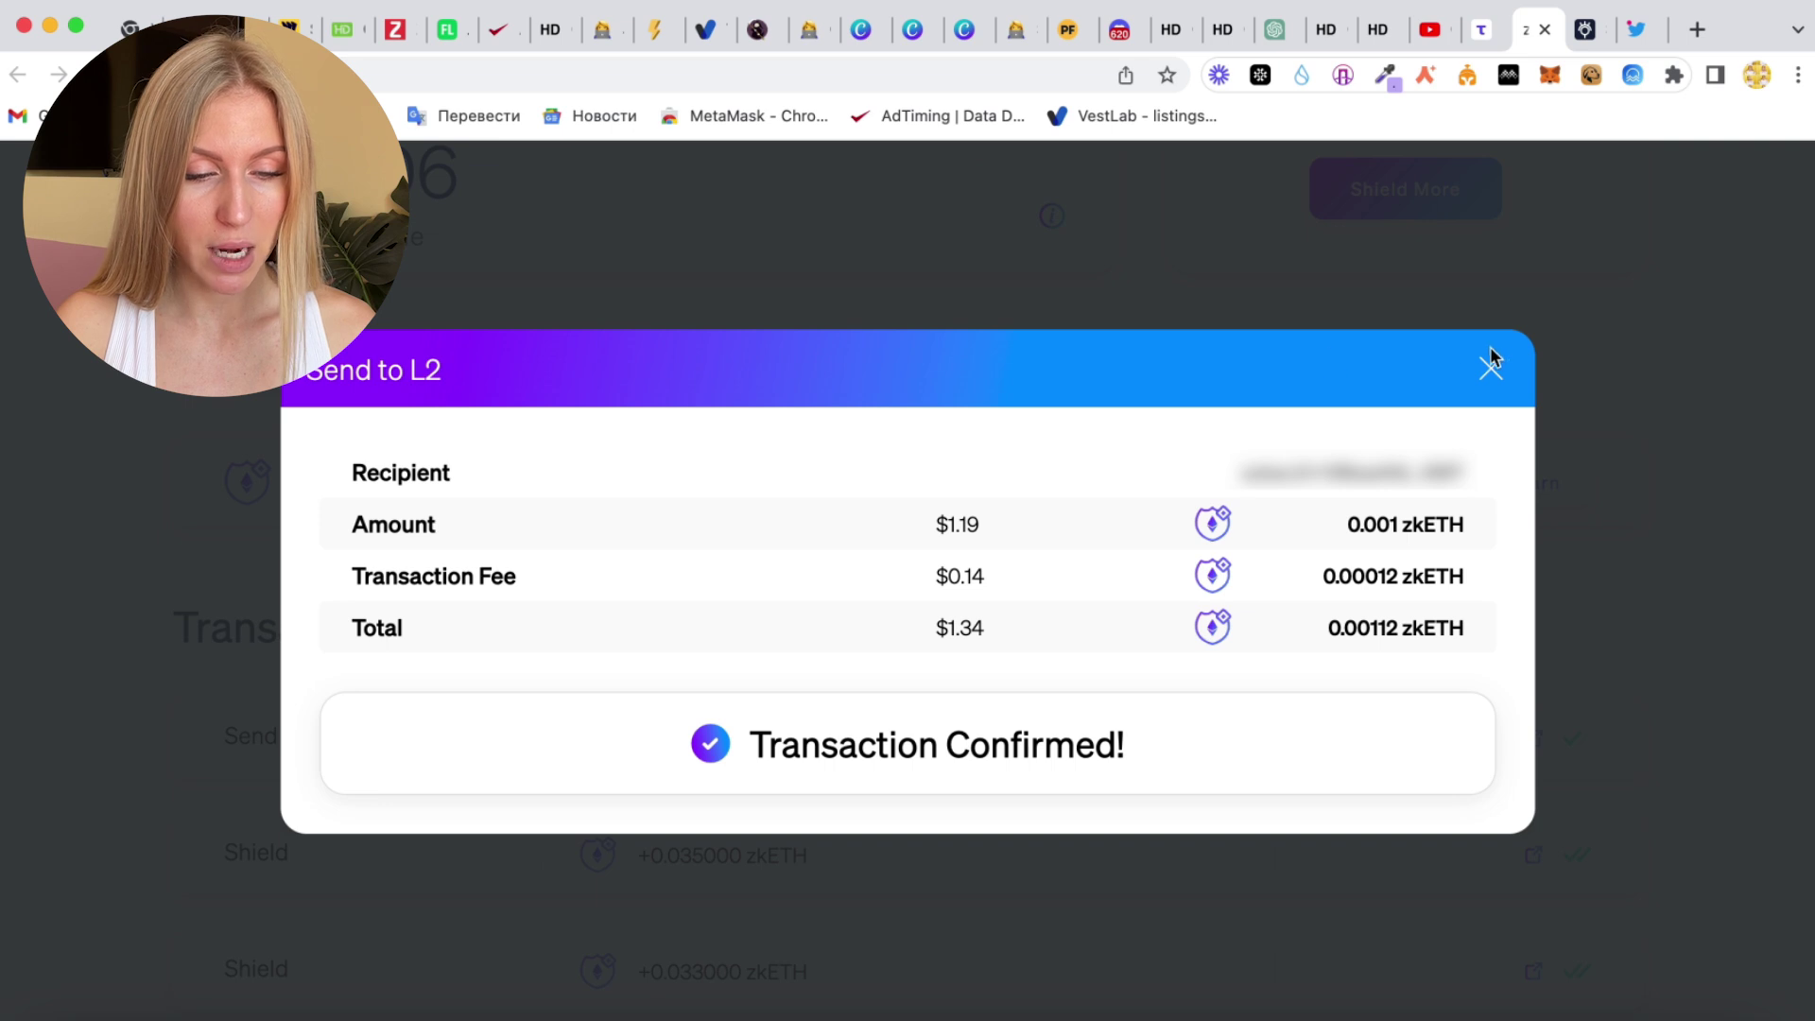
left_click(1490, 378)
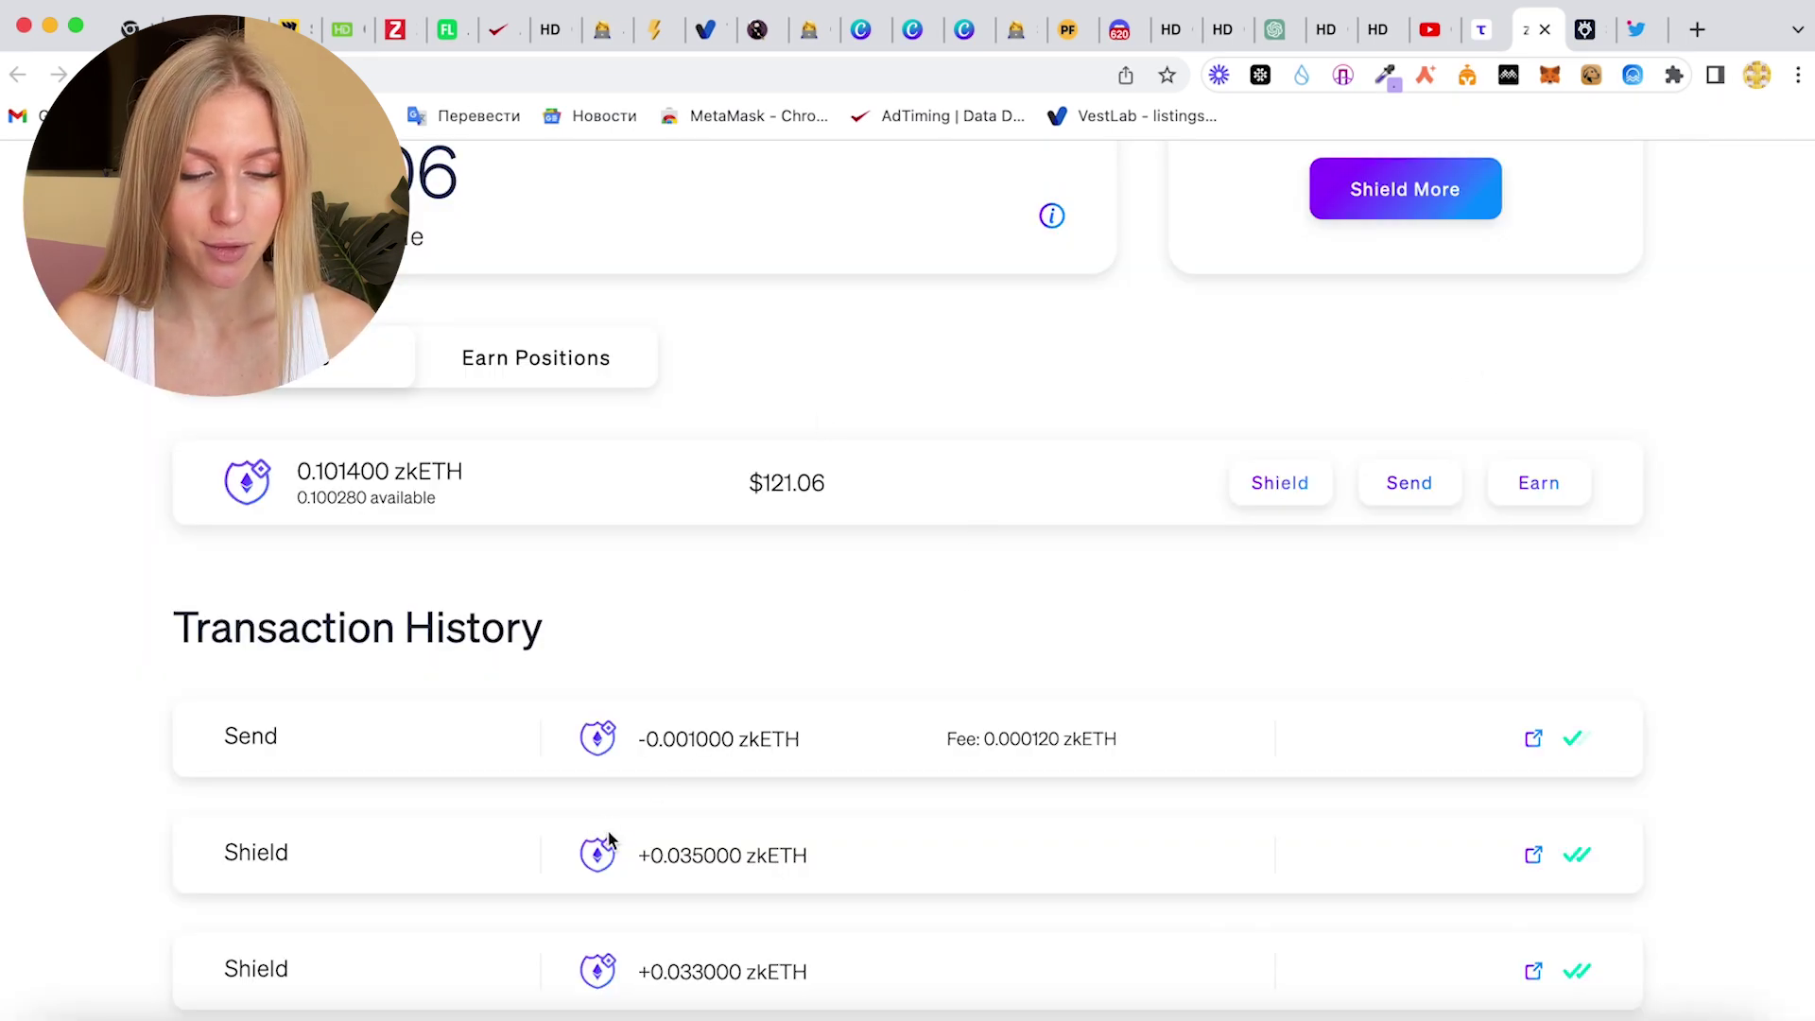
scroll(1706, 510, "down", 3)
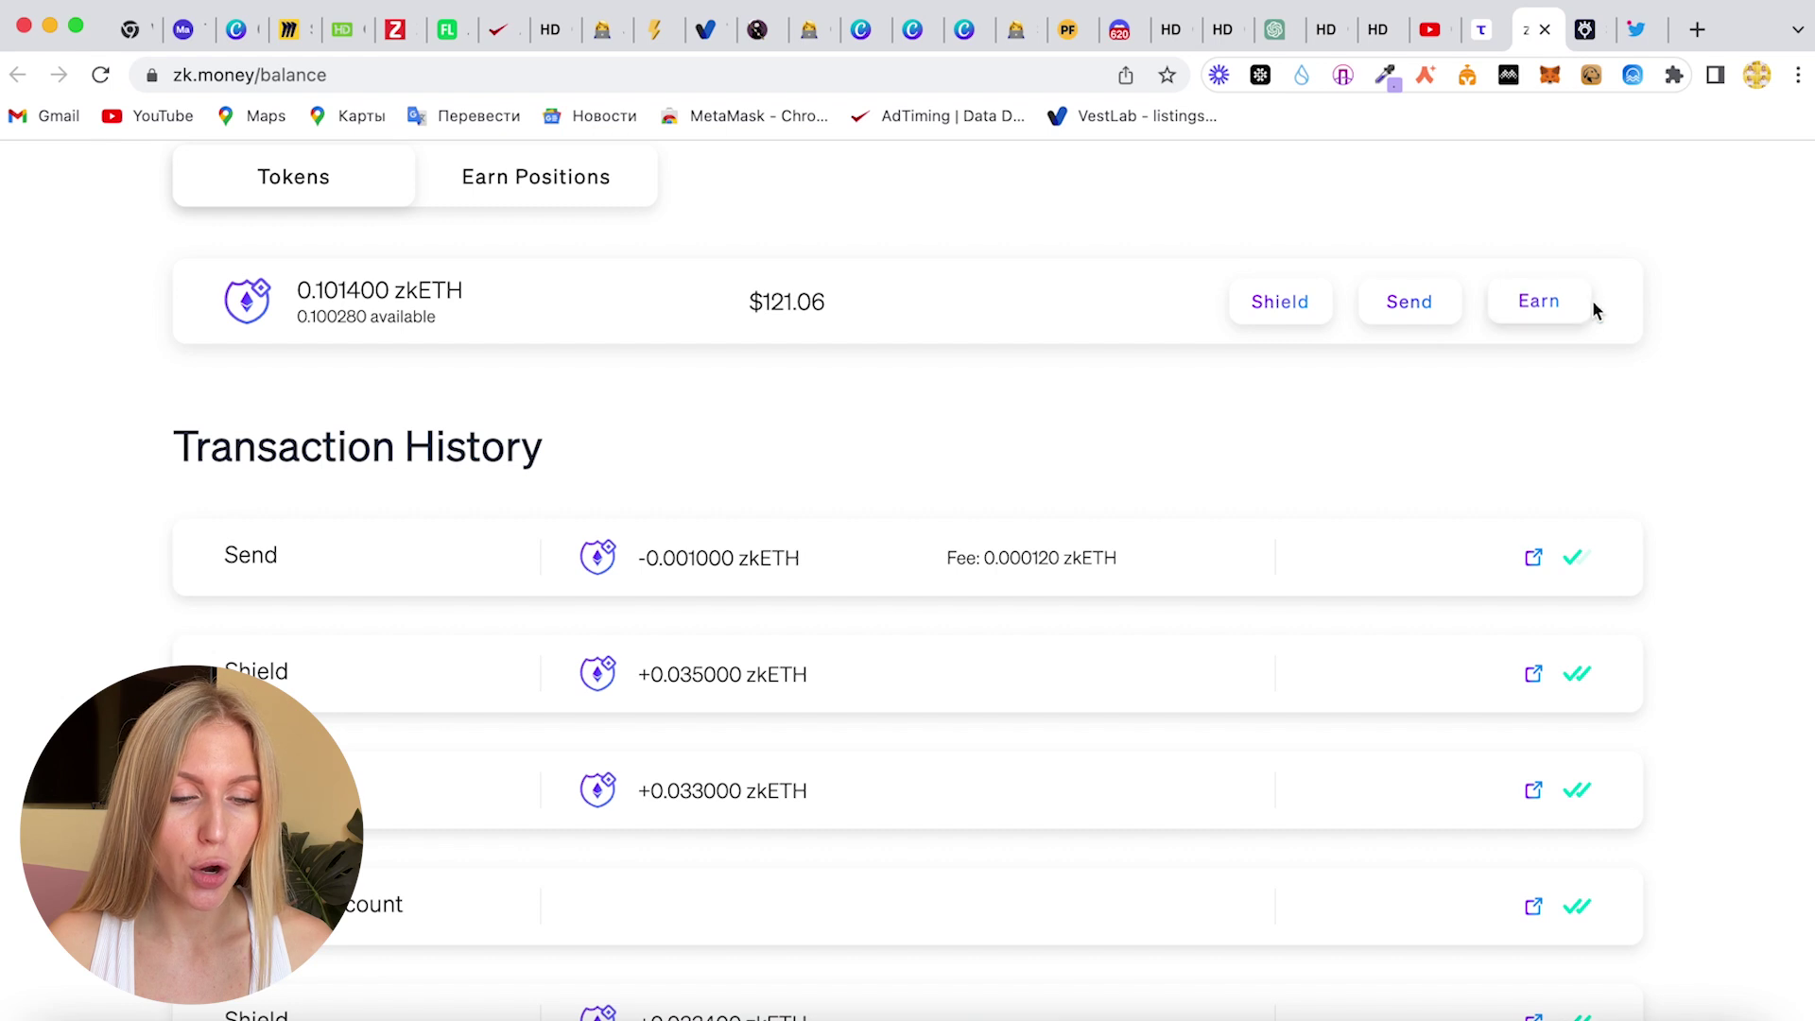
- Open the Earn opportunities for zkETH and look through the offers to the Lido staking card
left_click(1552, 307)
scroll(406, 574, "down", 2)
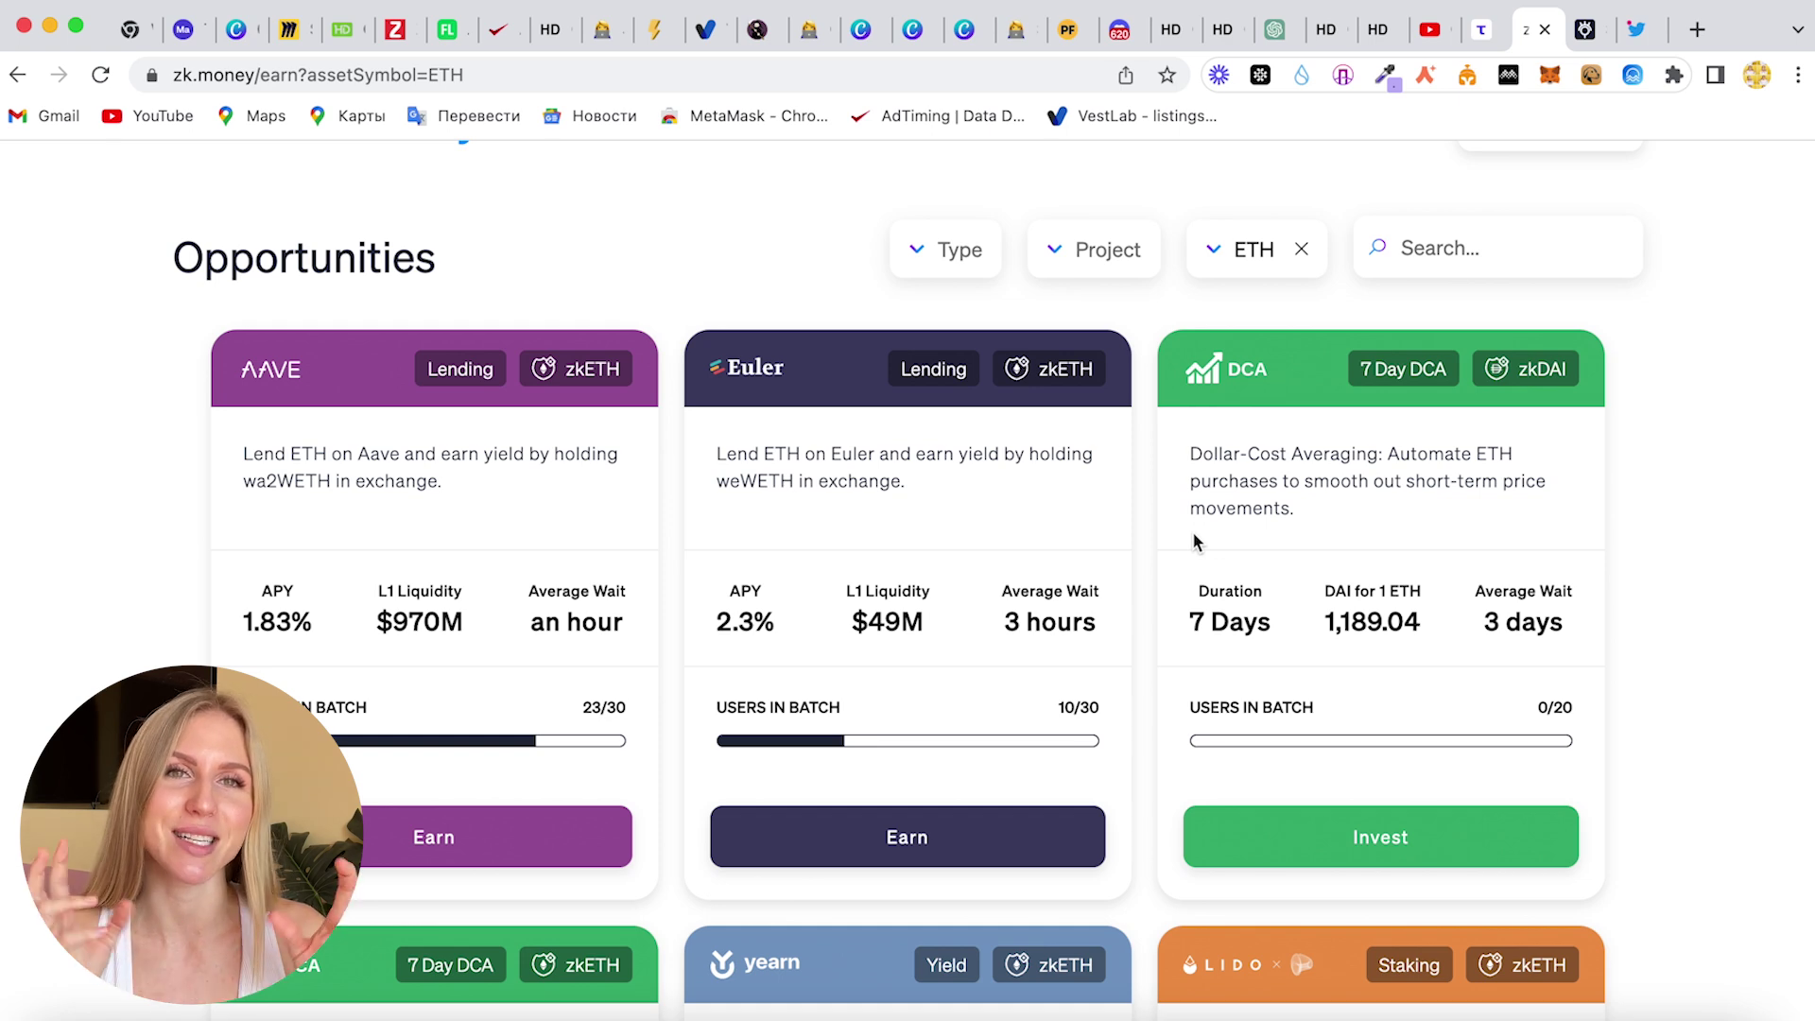
scroll(1193, 534, "down", 7)
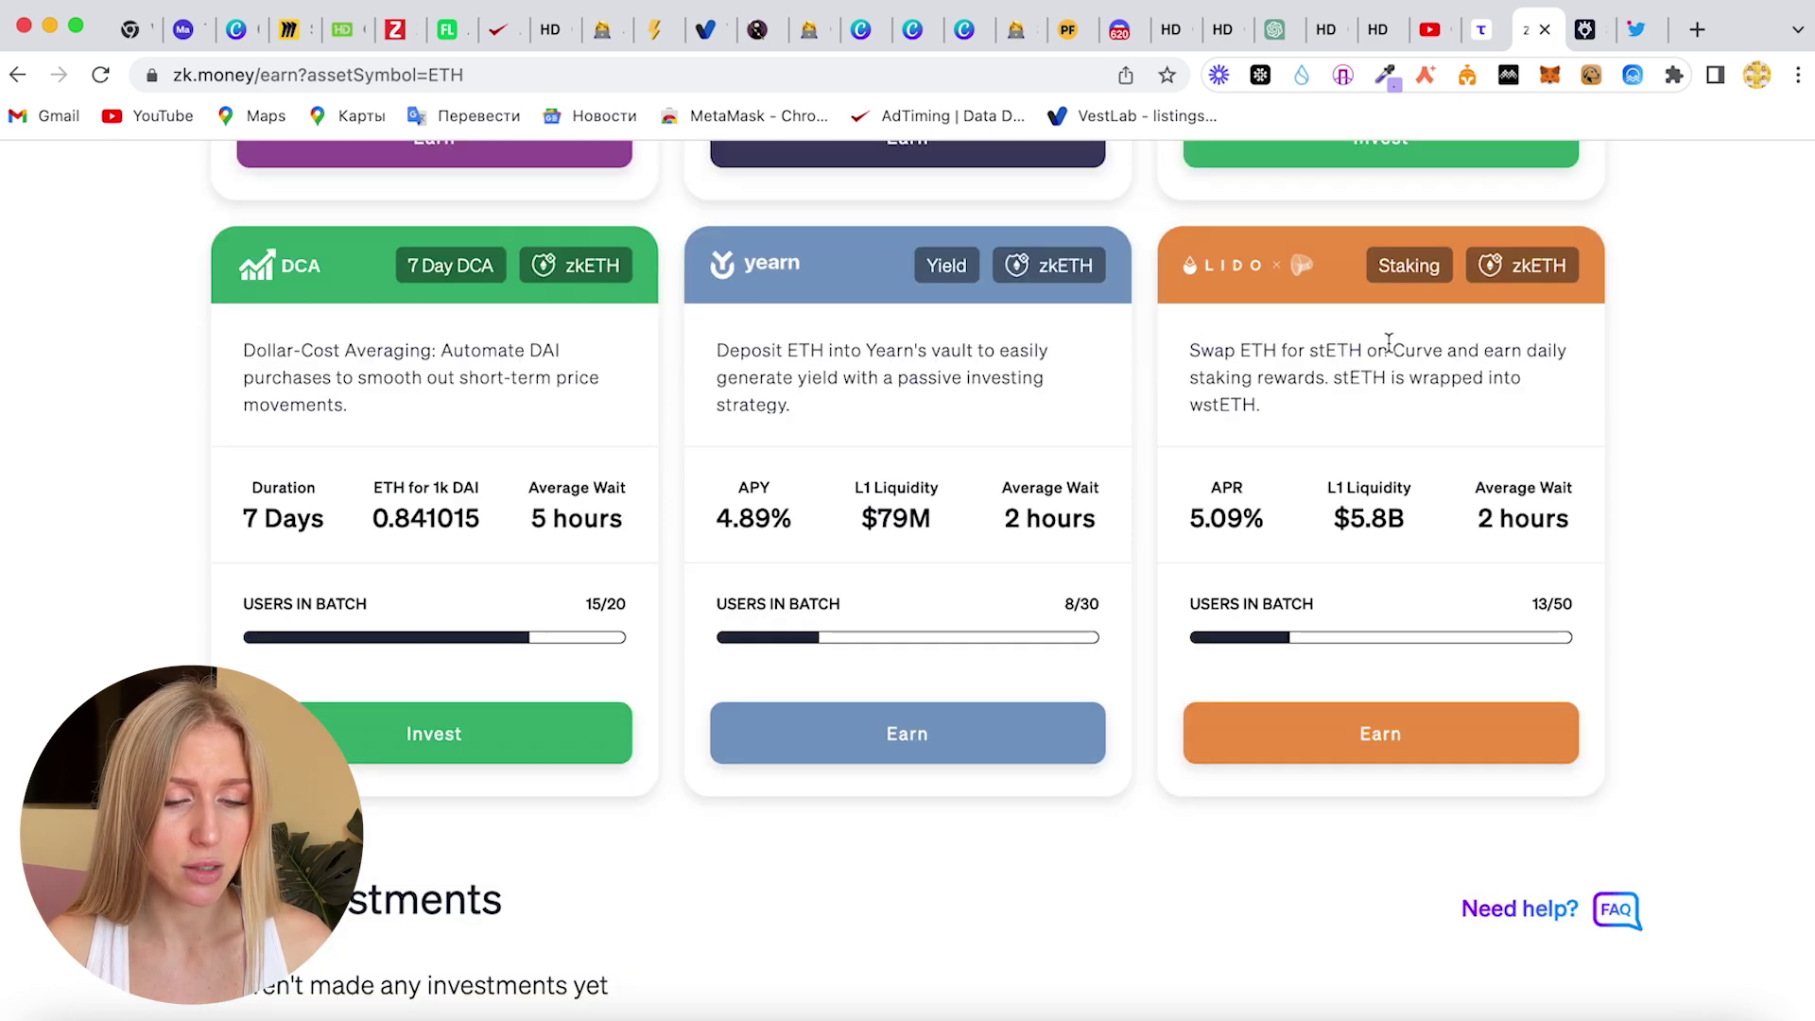
left_click_drag(1410, 349, 1451, 347)
scroll(1532, 608, "down", 1)
scroll(1499, 563, "up", 2)
- Open the Lido × Curve staking offer and set the amount to 0.018 zkETH
left_click(1394, 741)
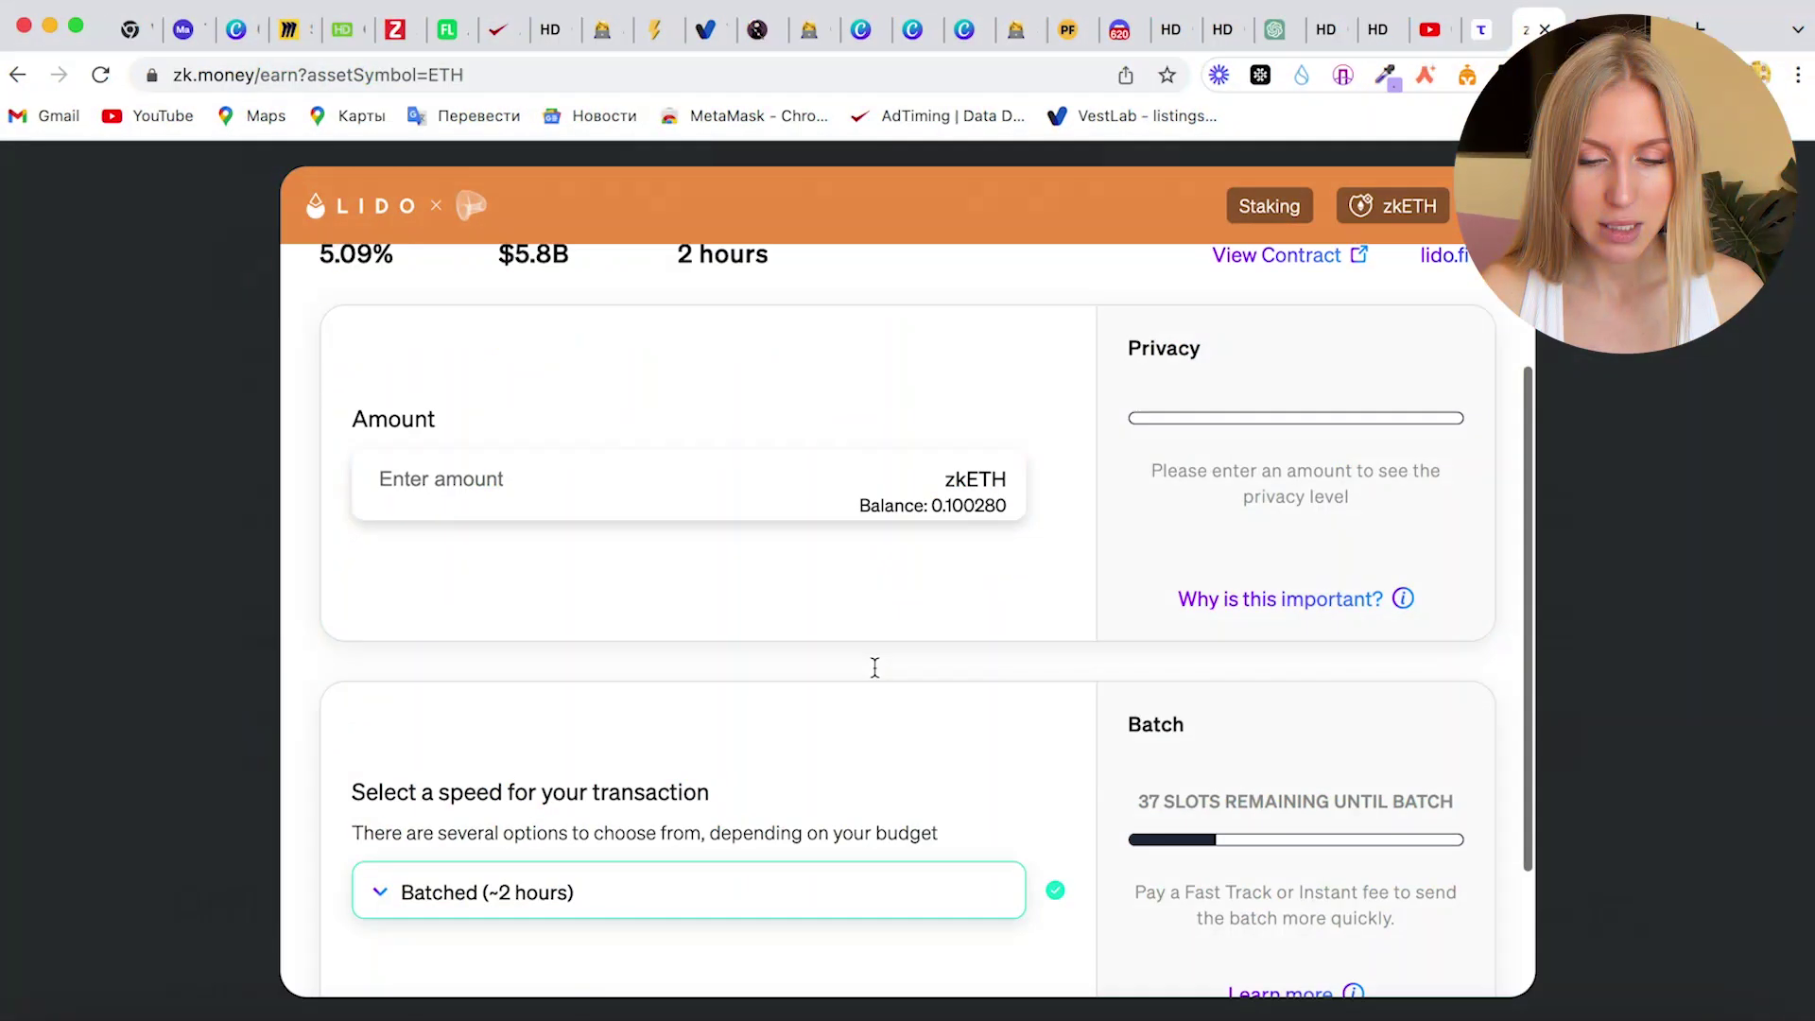
scroll(673, 489, "down", 1)
left_click(528, 440)
type("0.019")
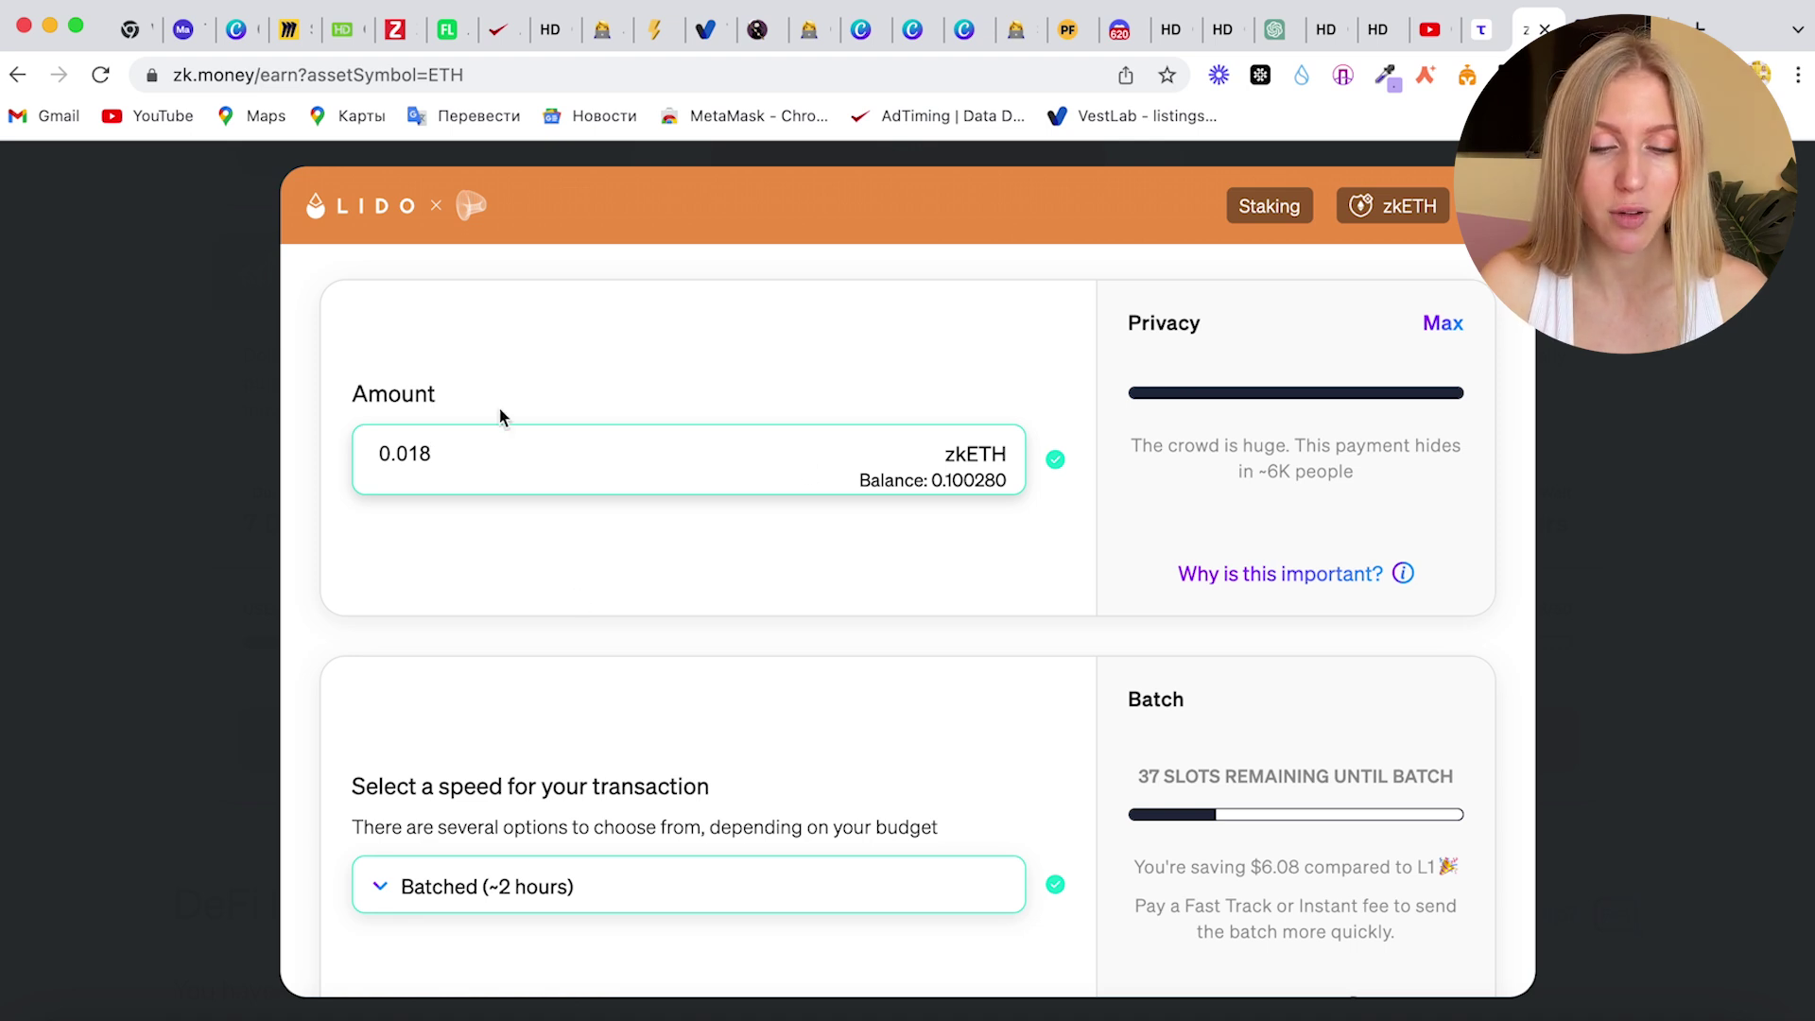
- Review the Lido staking offer's APR, transaction speed options with their fees, and slots remaining until the batch
scroll(762, 628, "down", 3)
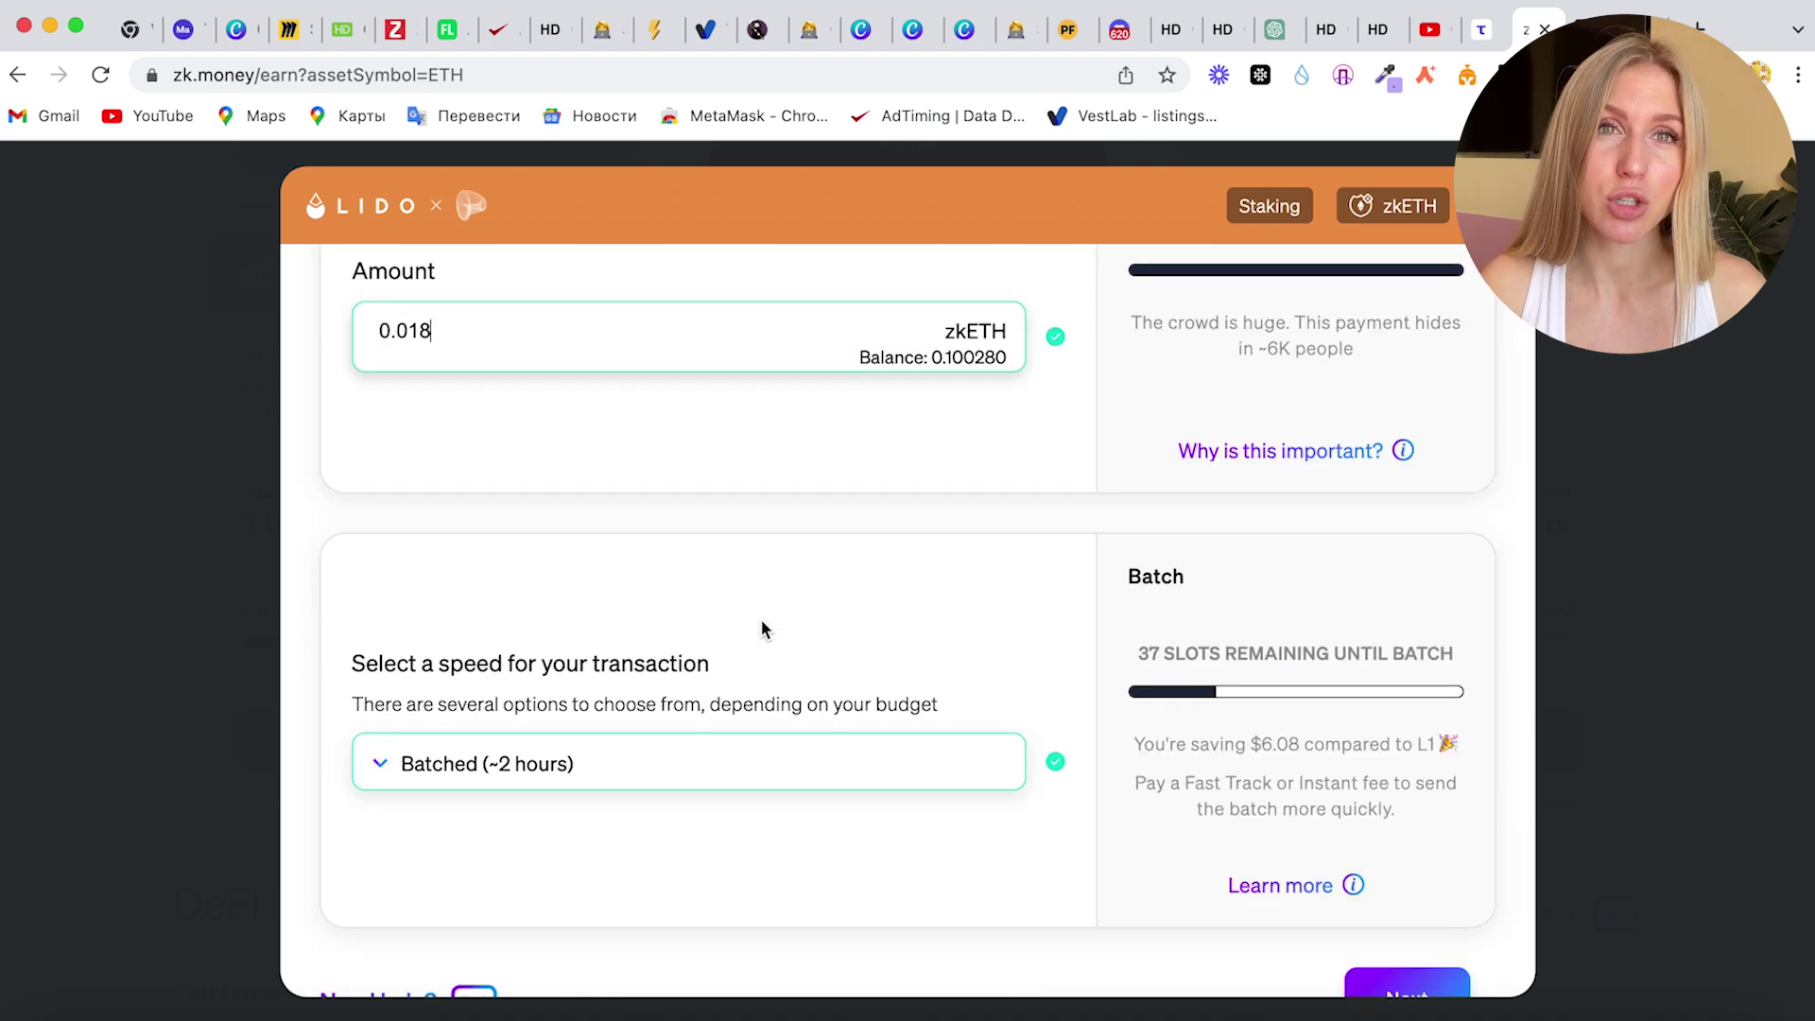
scroll(751, 640, "down", 2)
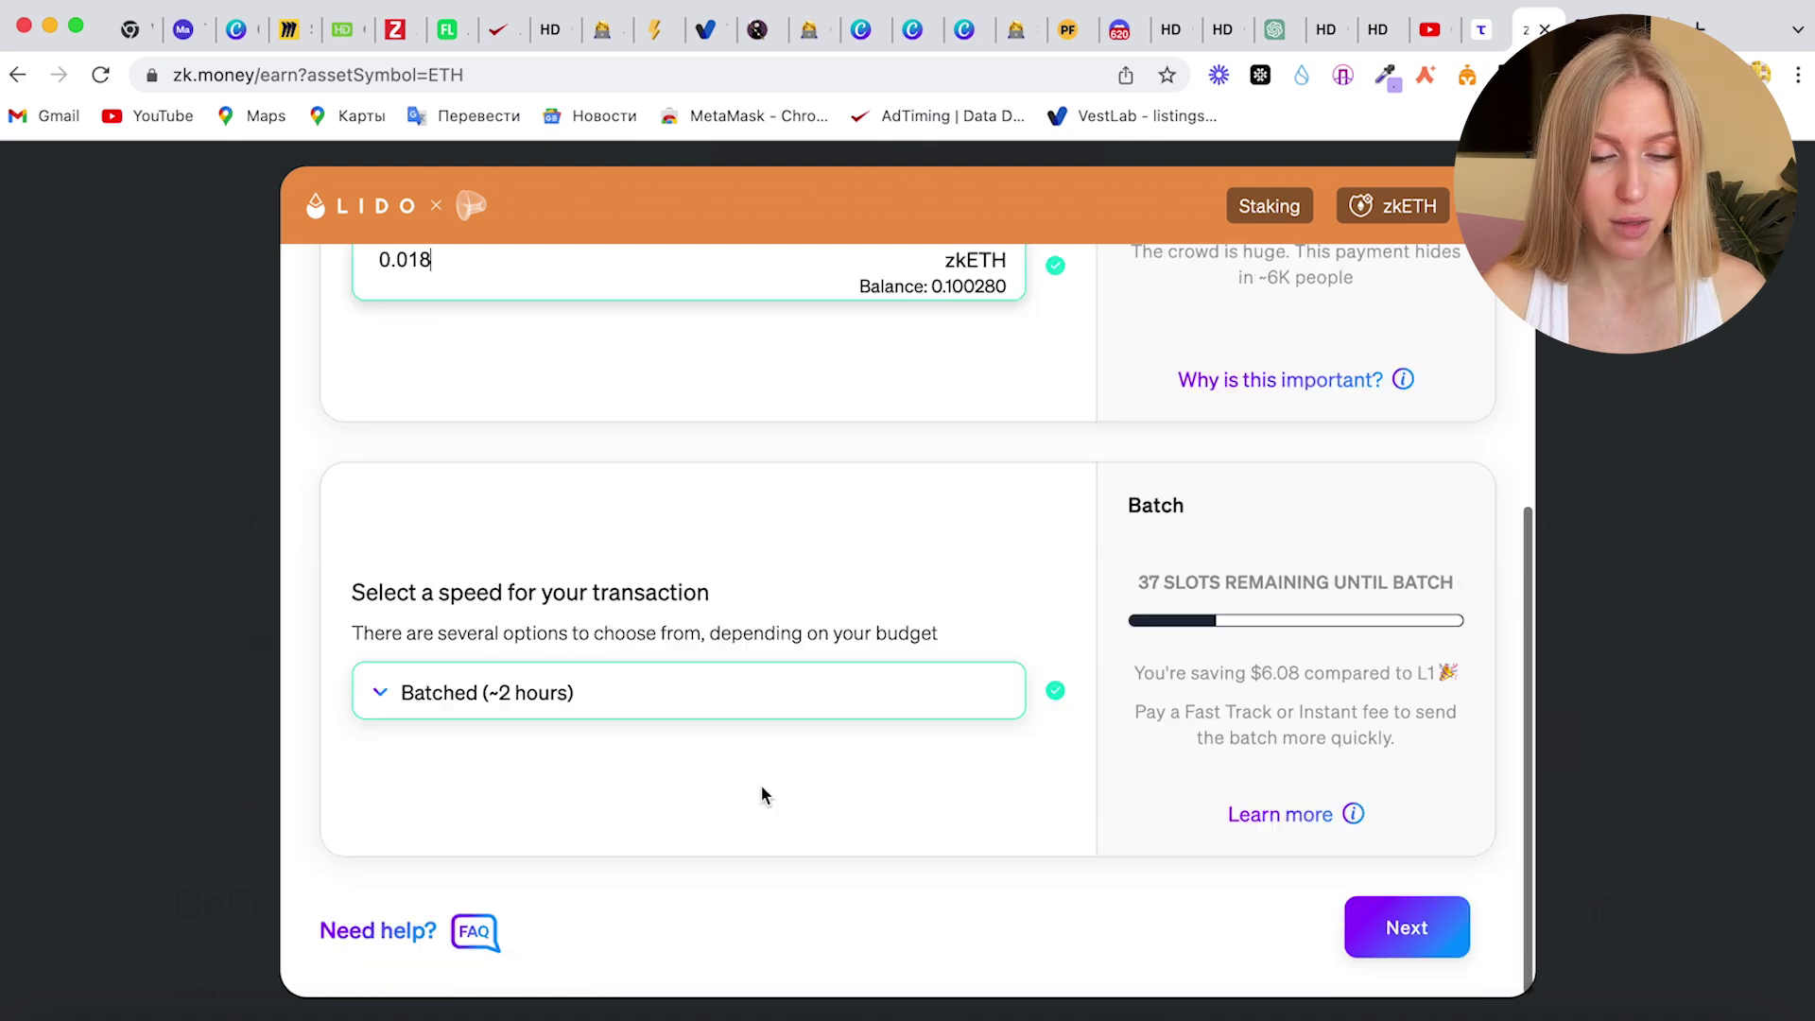
scroll(762, 794, "up", 6)
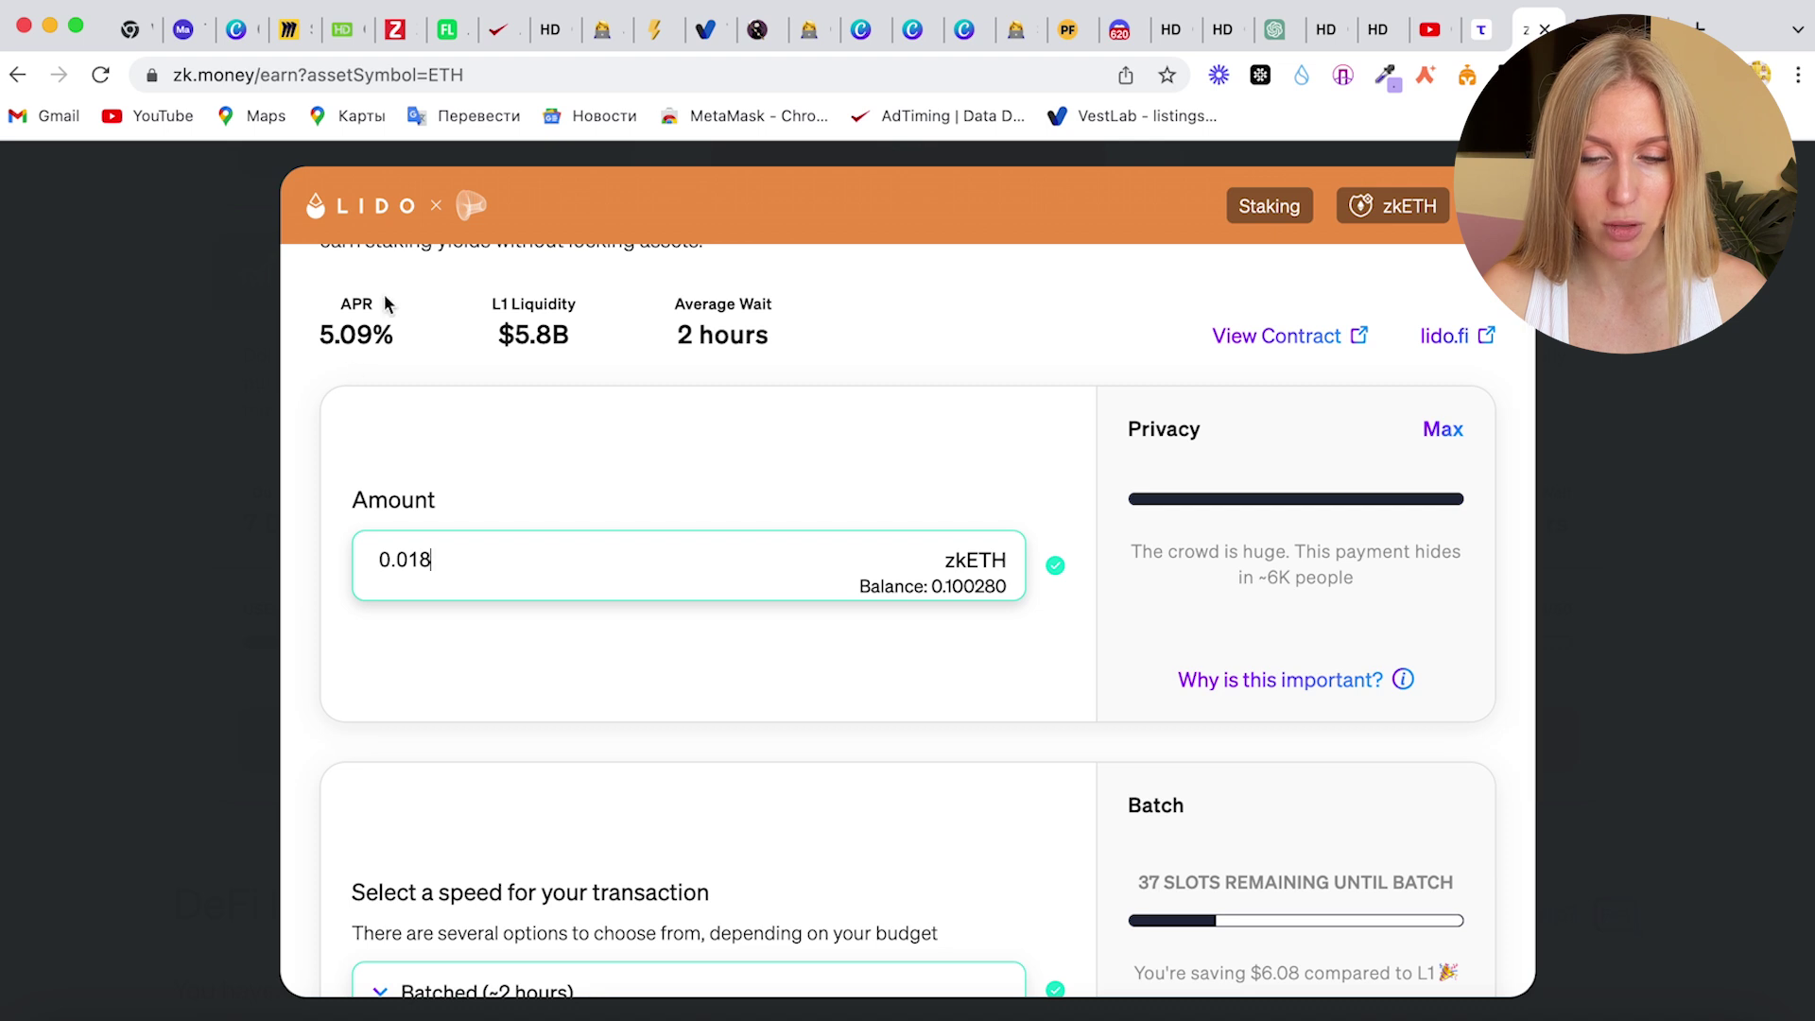
scroll(403, 308, "up", 2)
left_click_drag(397, 420, 292, 417)
scroll(428, 479, "down", 7)
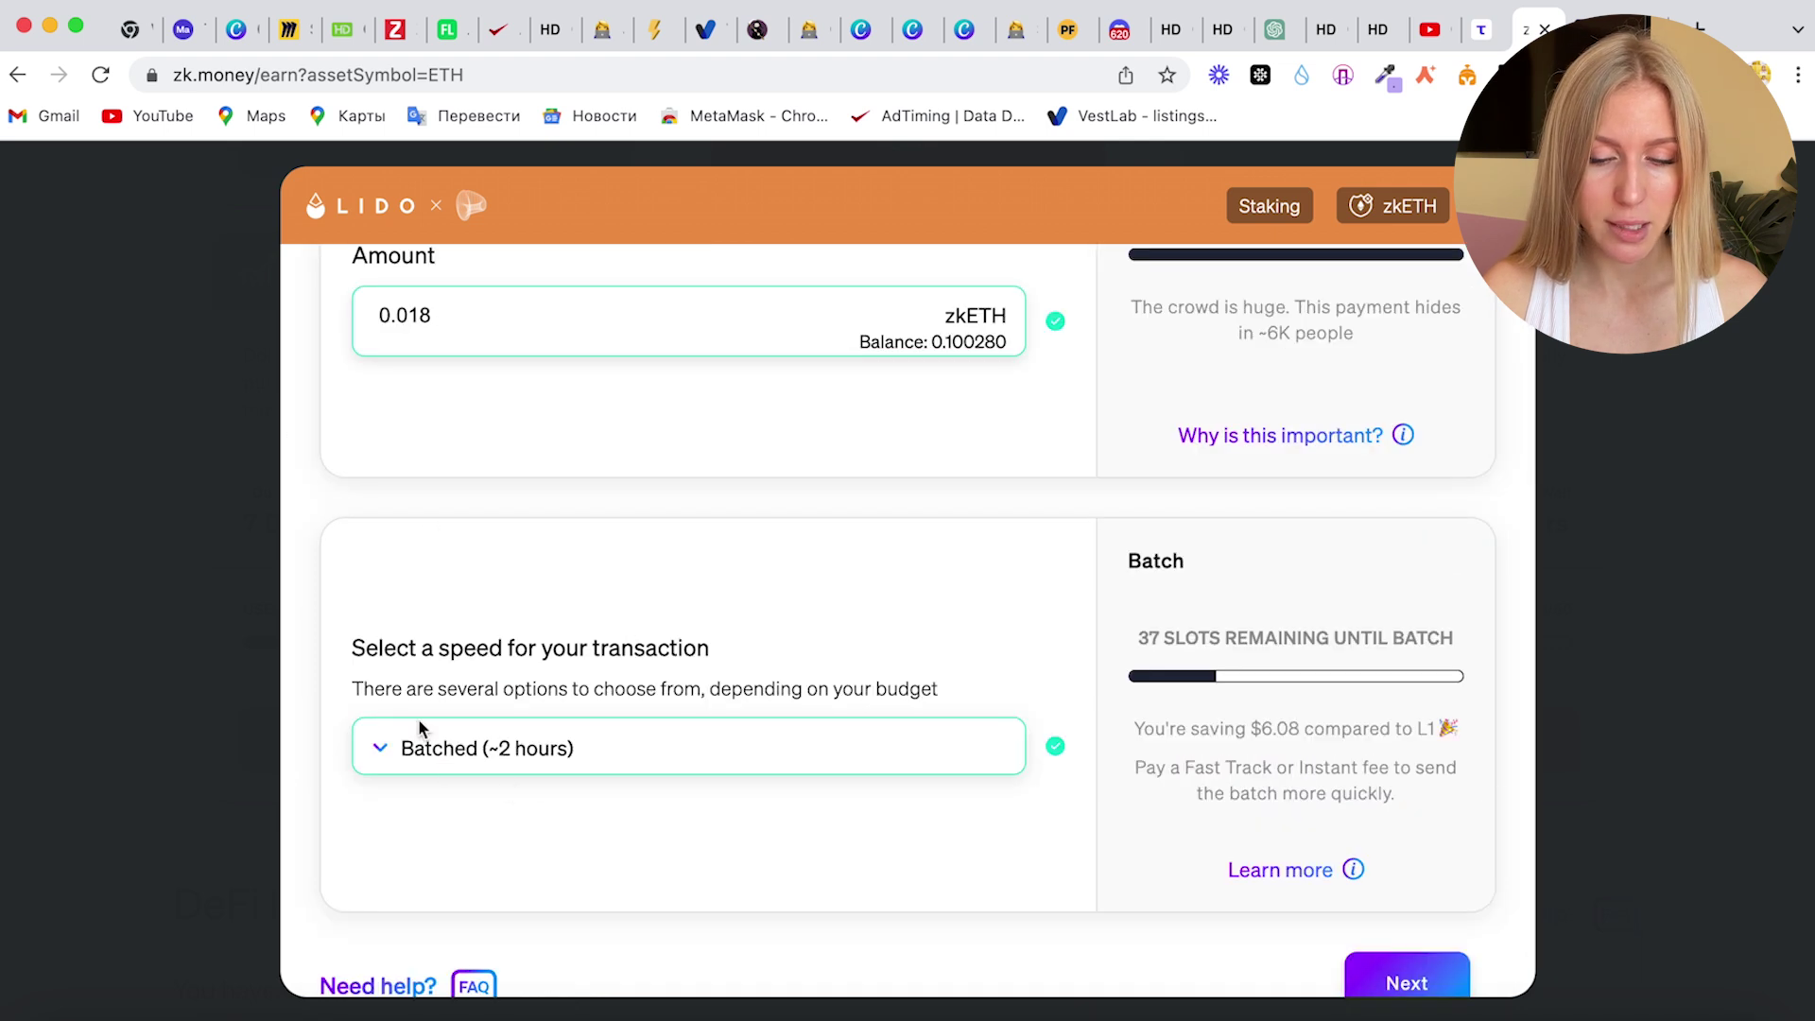
left_click(425, 766)
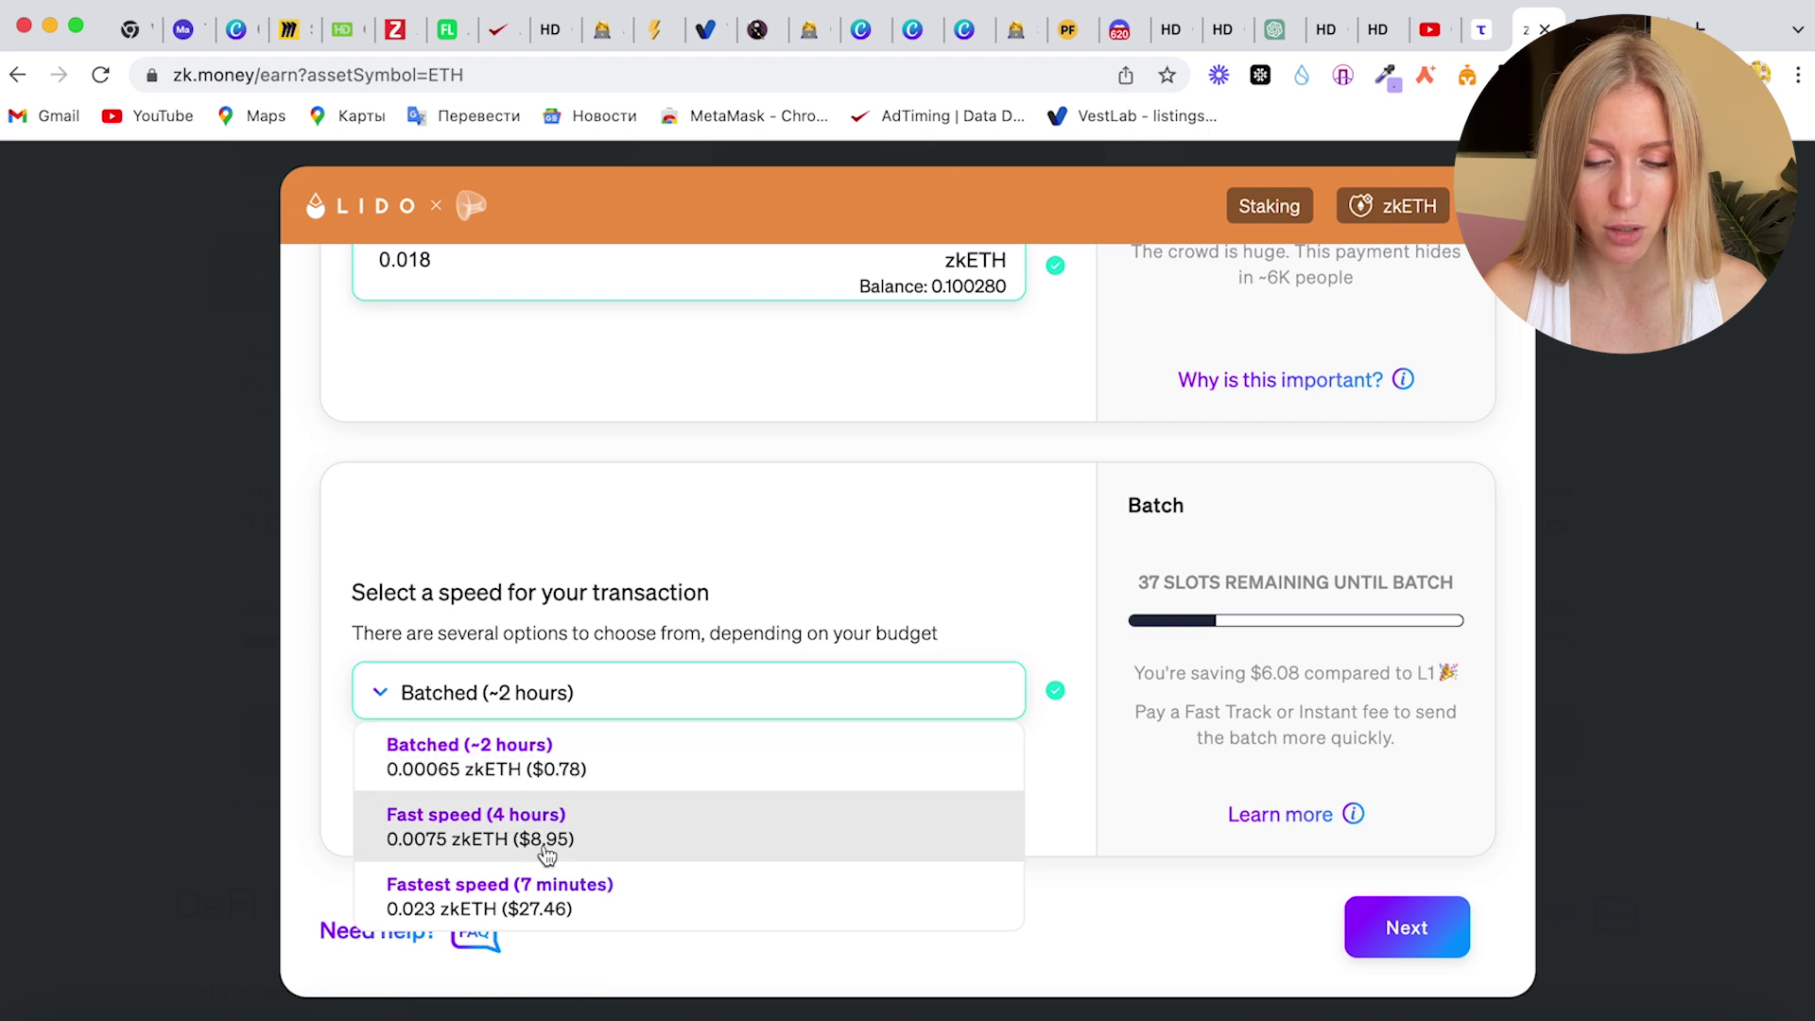
left_click(381, 700)
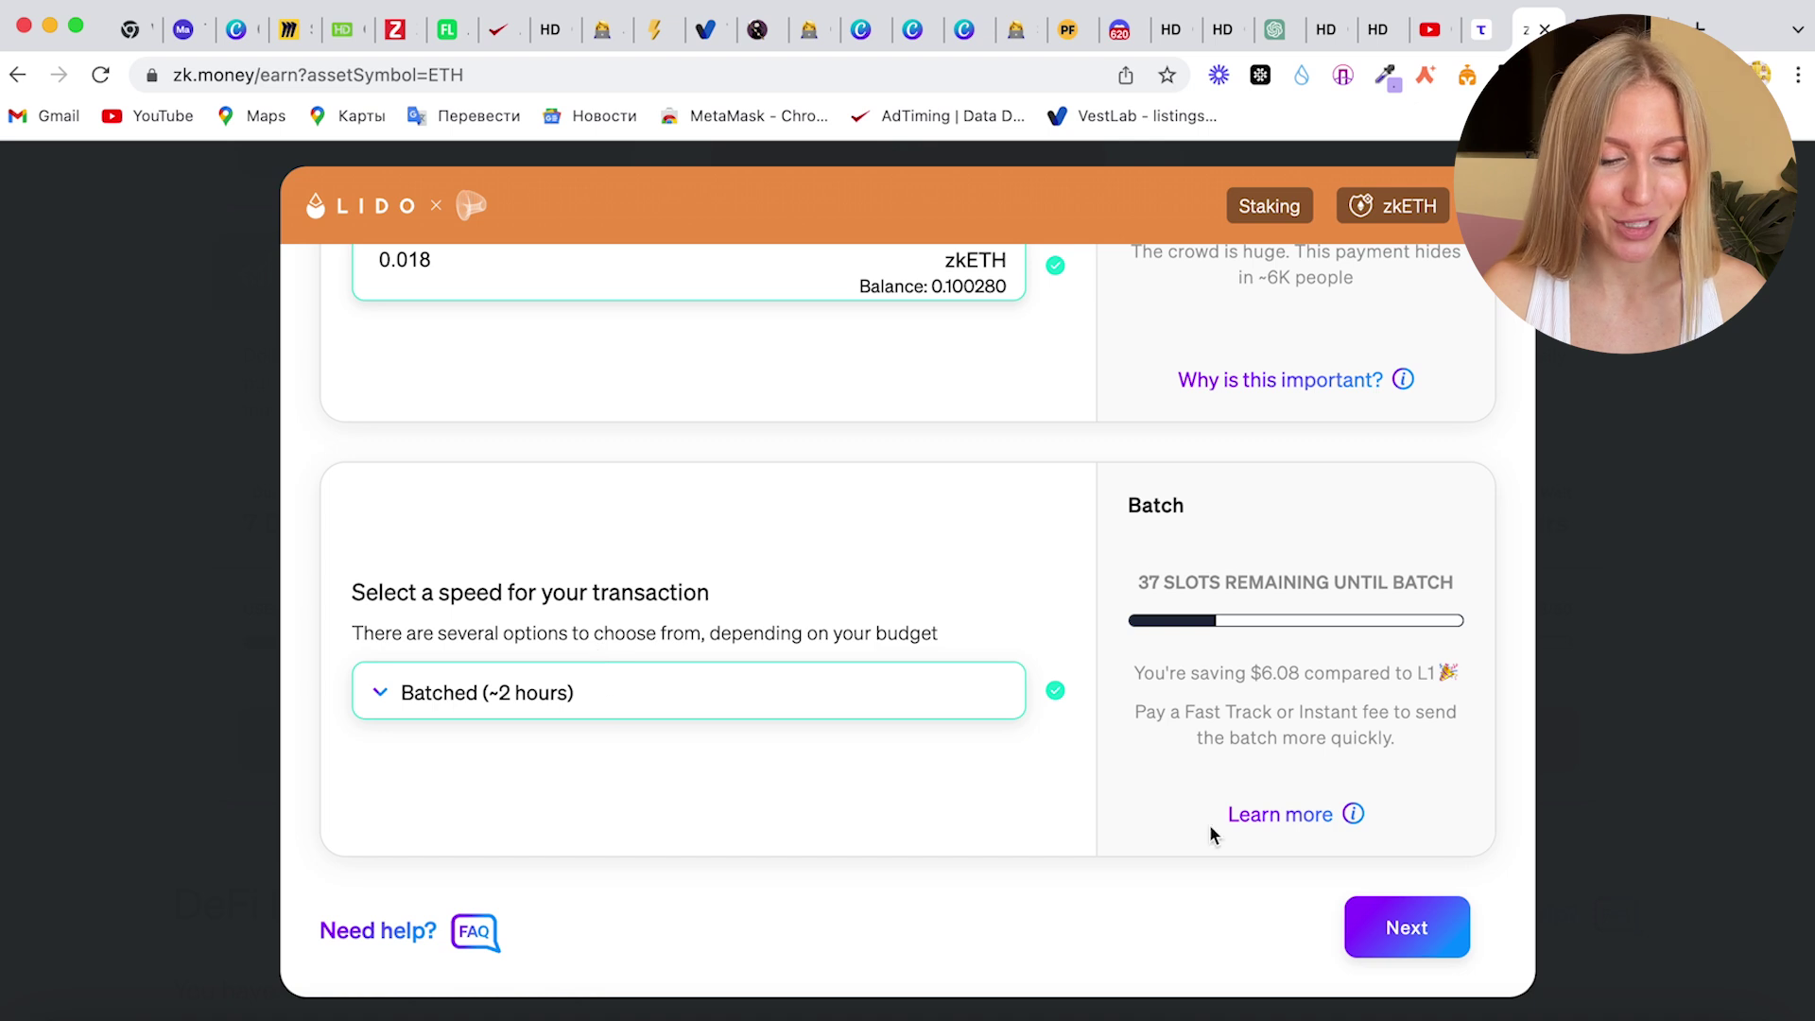
left_click_drag(1138, 586, 1443, 577)
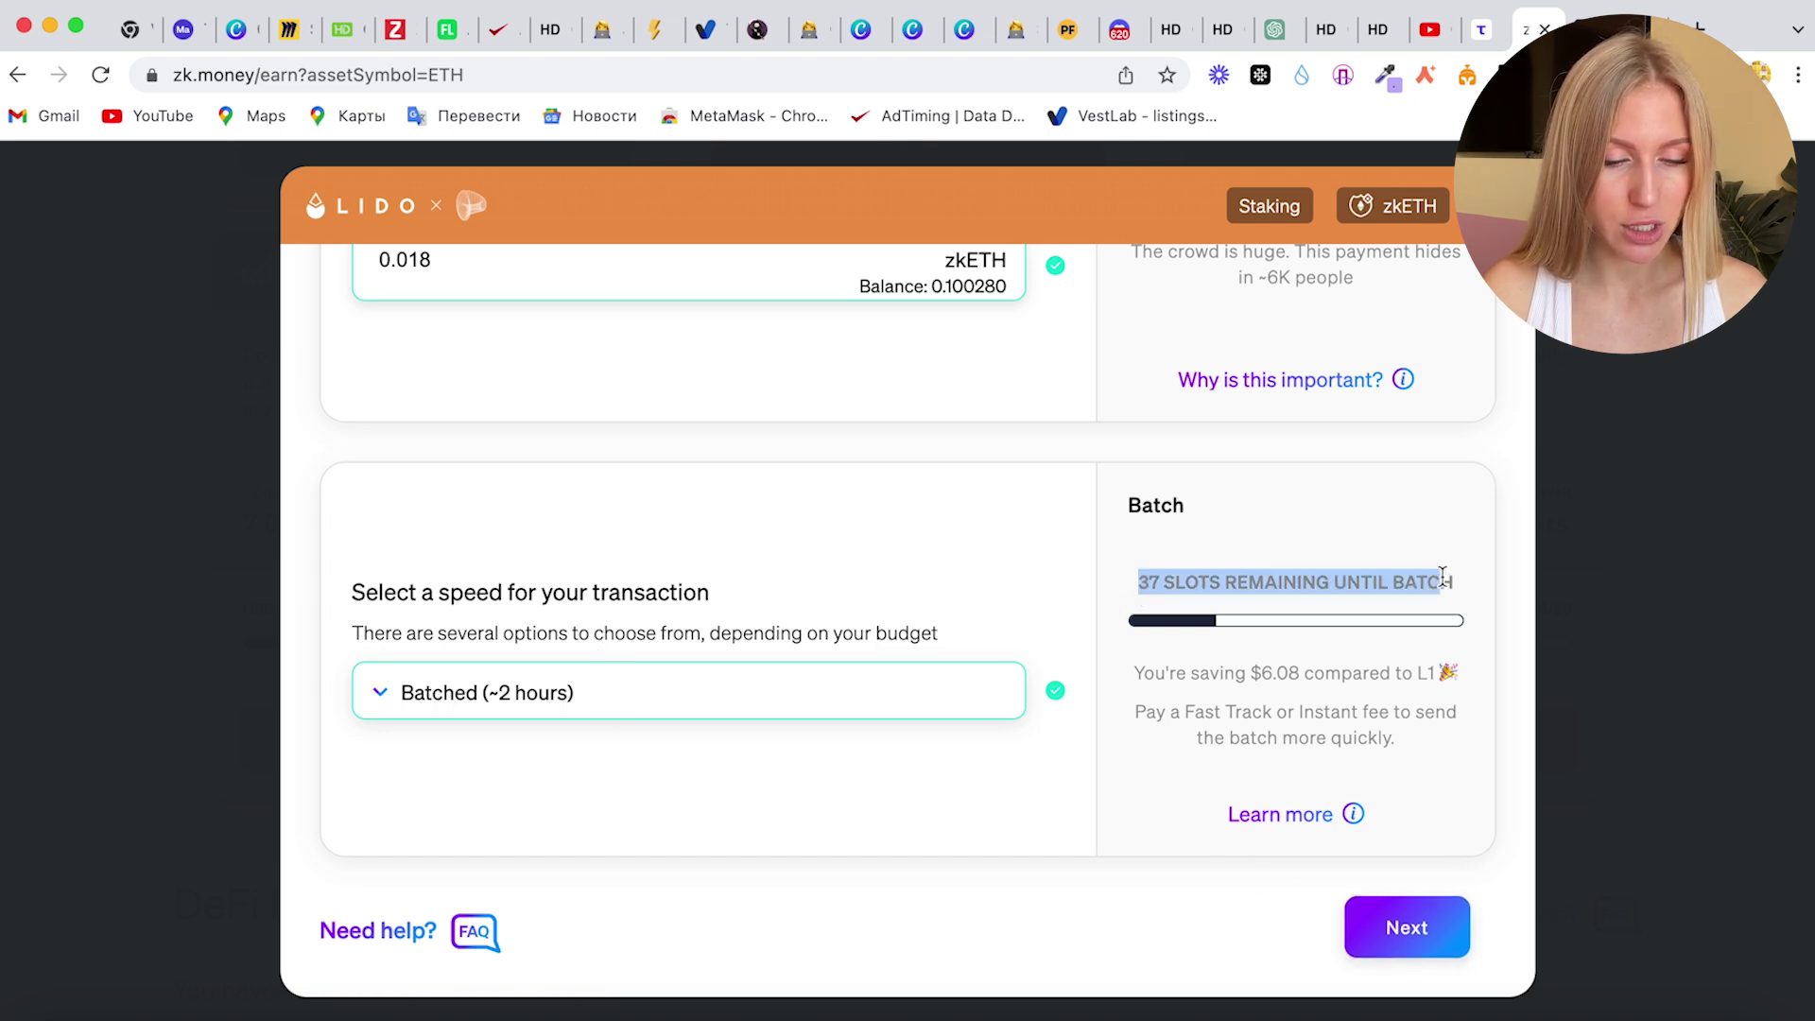
- Submit the Lido staking at Batched speed, accepting the risks and signing in MetaMask, and check the DeFi Investments list
left_click(1430, 922)
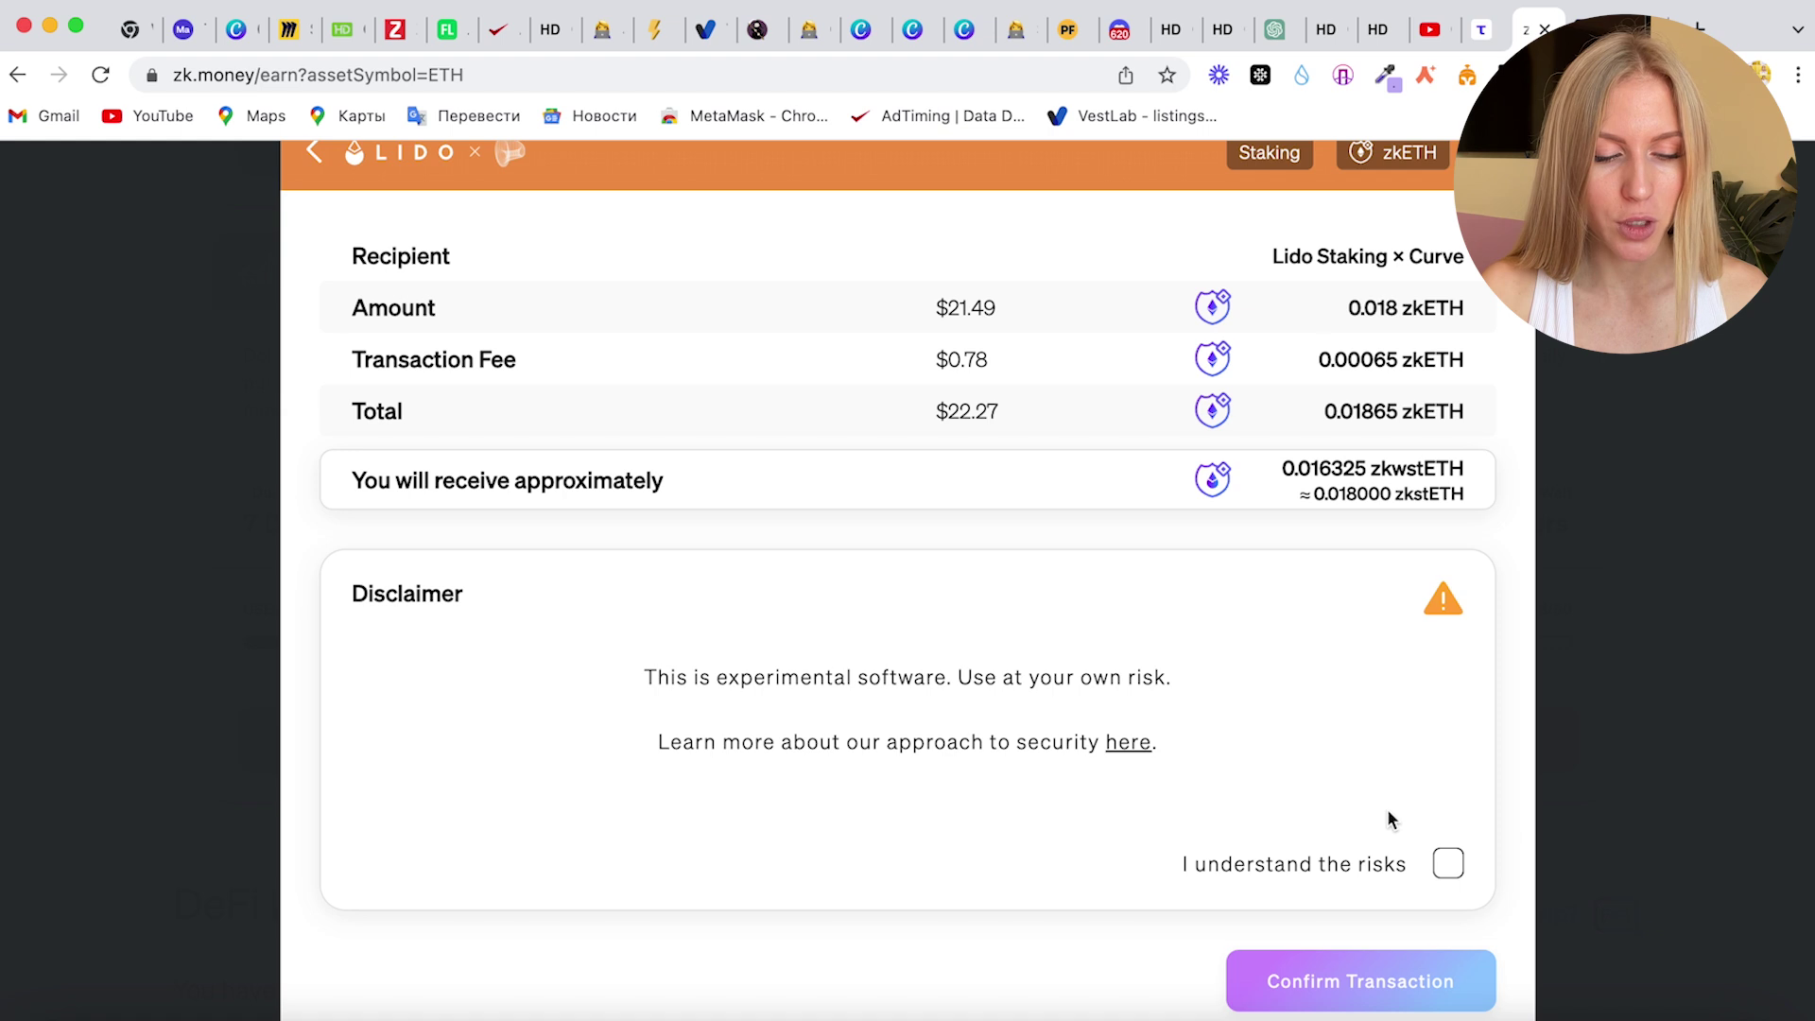
left_click(1449, 865)
left_click(1378, 983)
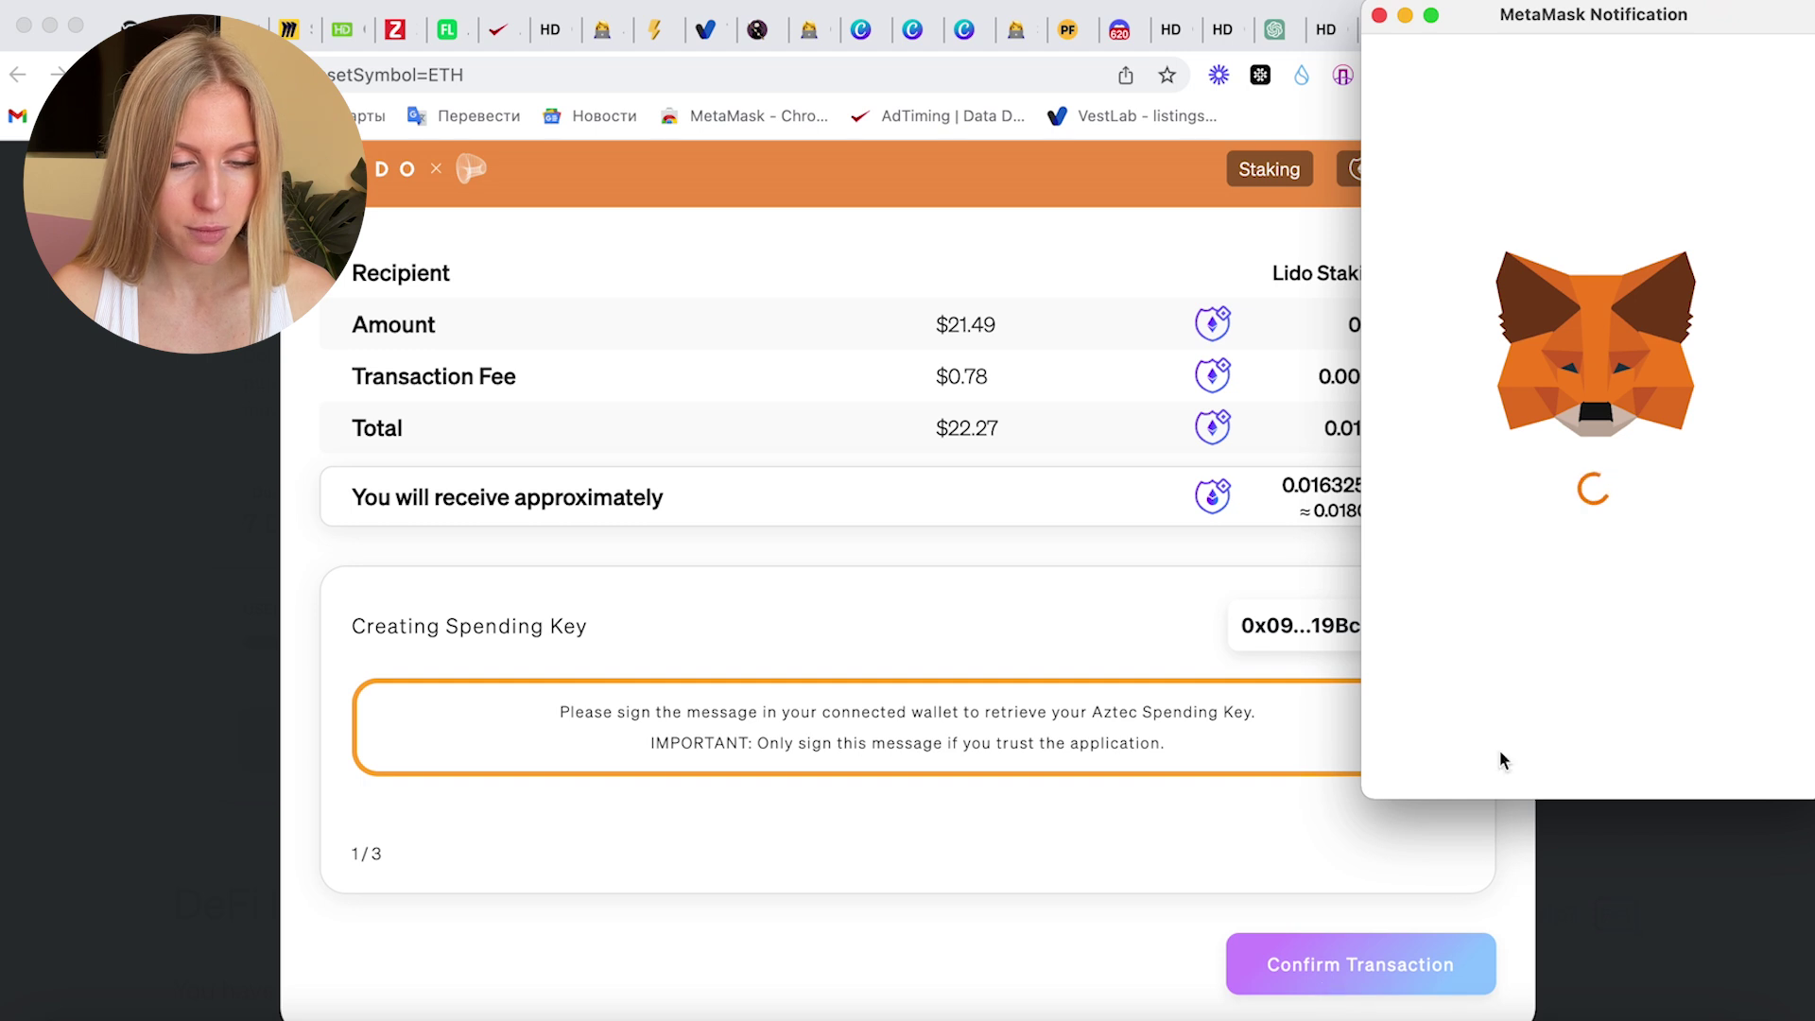
left_click(1691, 729)
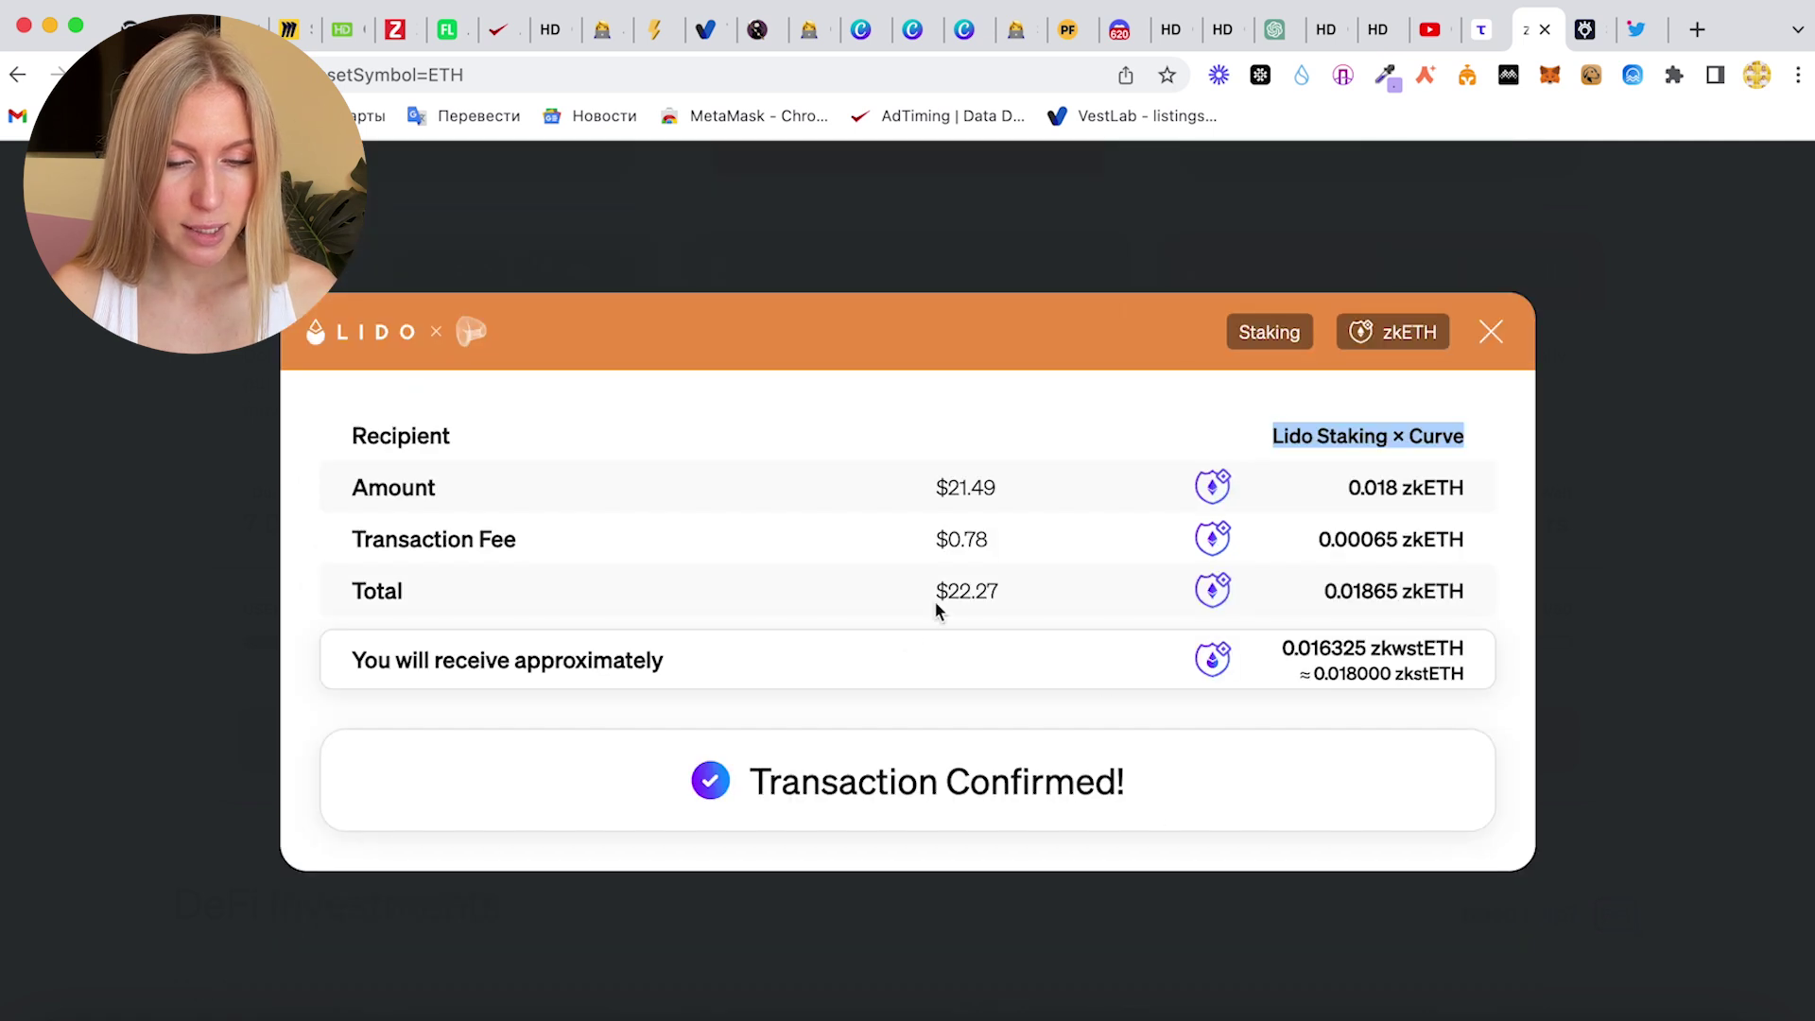
left_click(1501, 331)
scroll(1530, 511, "down", 4)
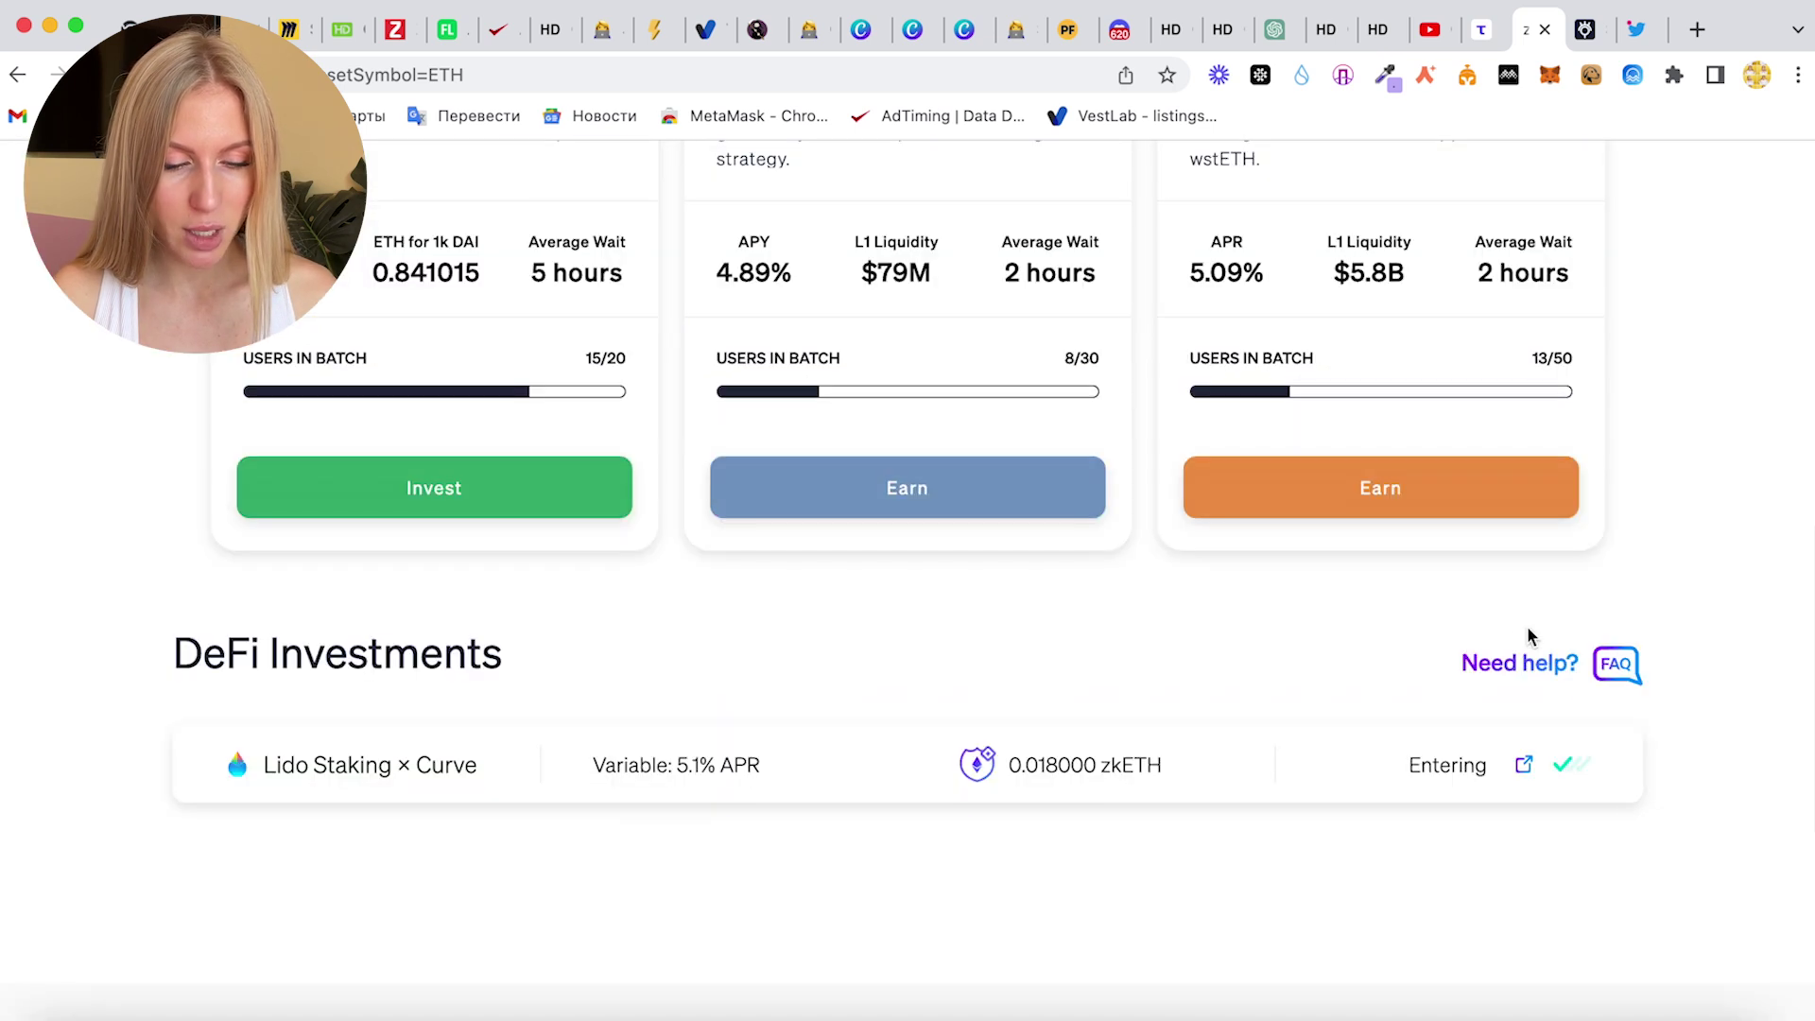